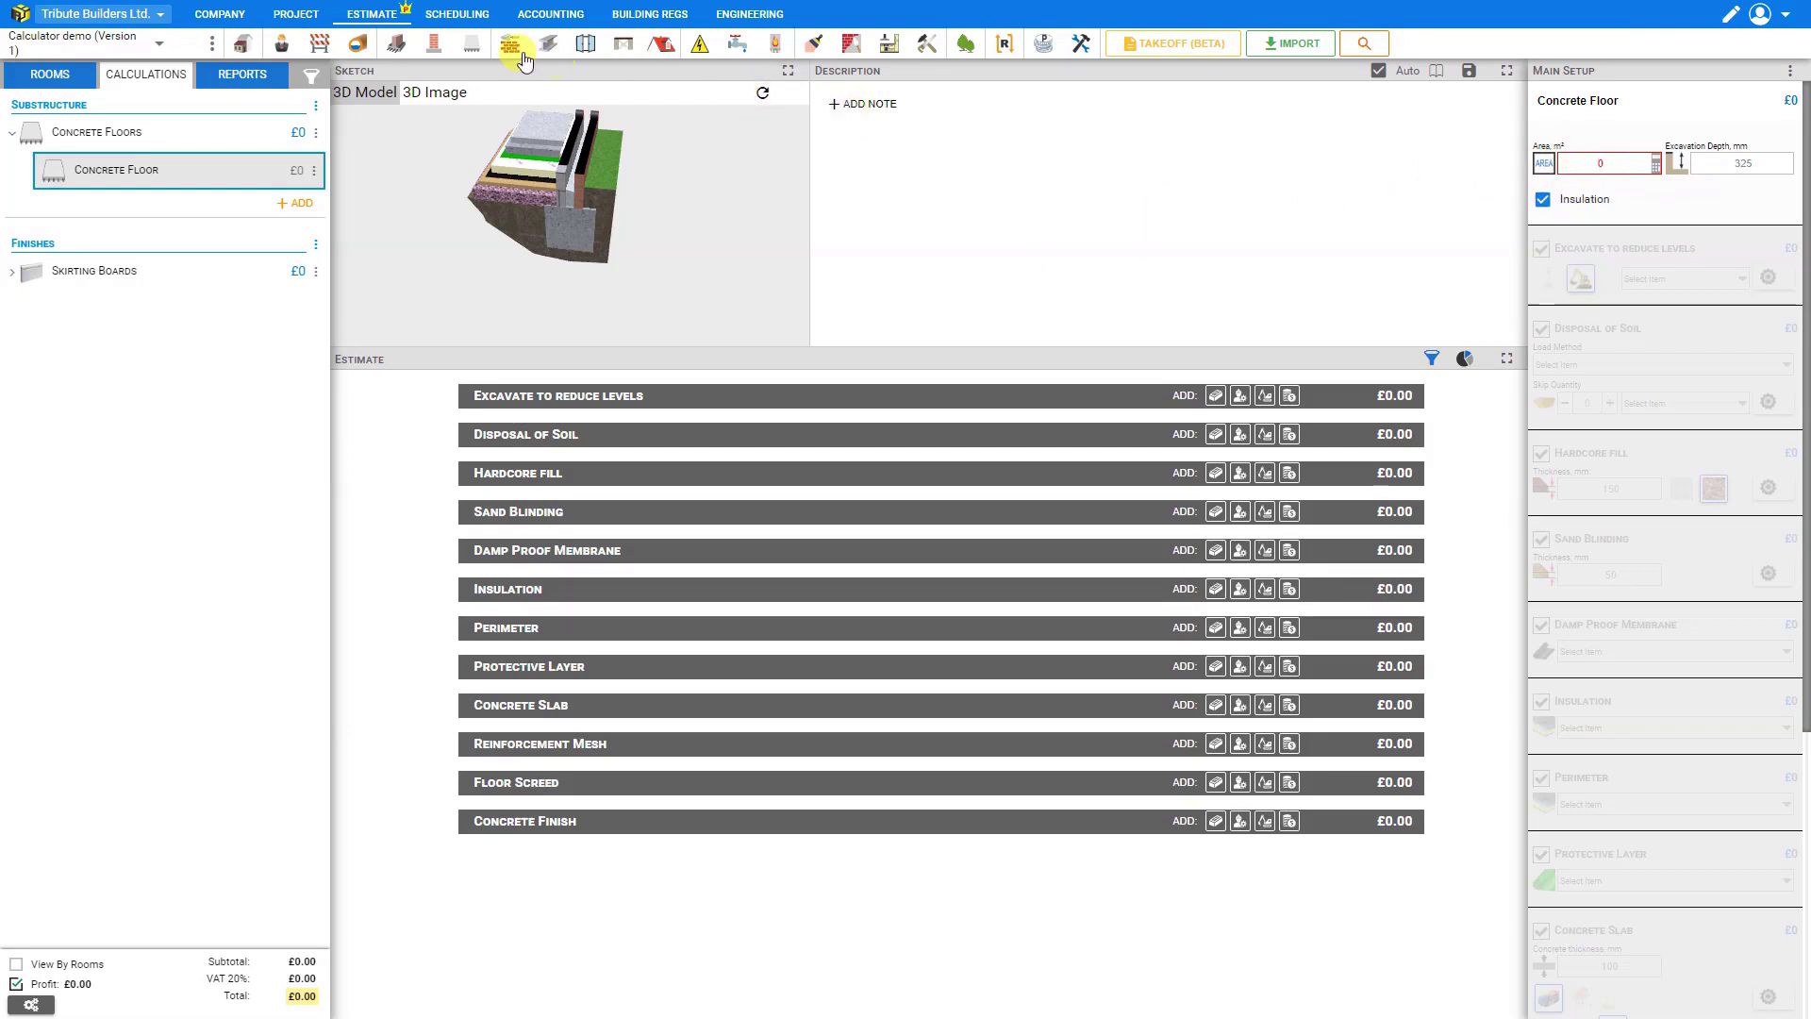
- Enter 10 m² directly as the area of the concrete floor calculation
mouse_move(475, 47)
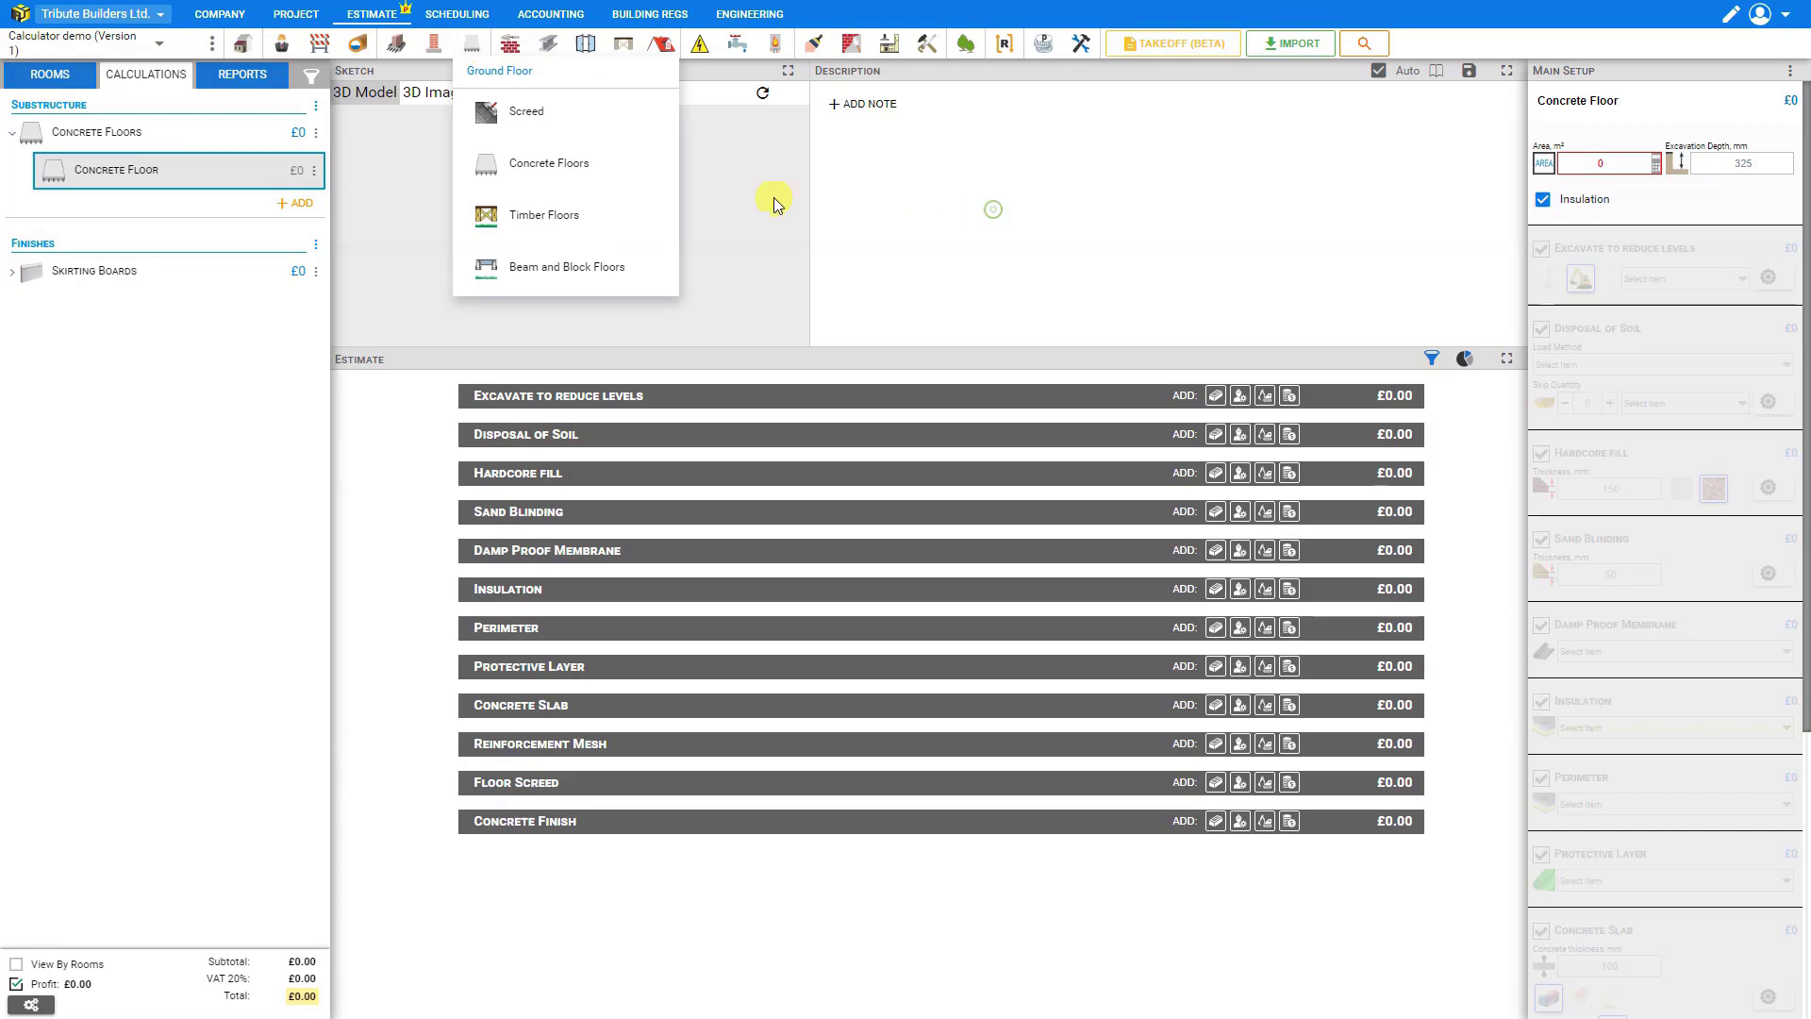
click(177, 176)
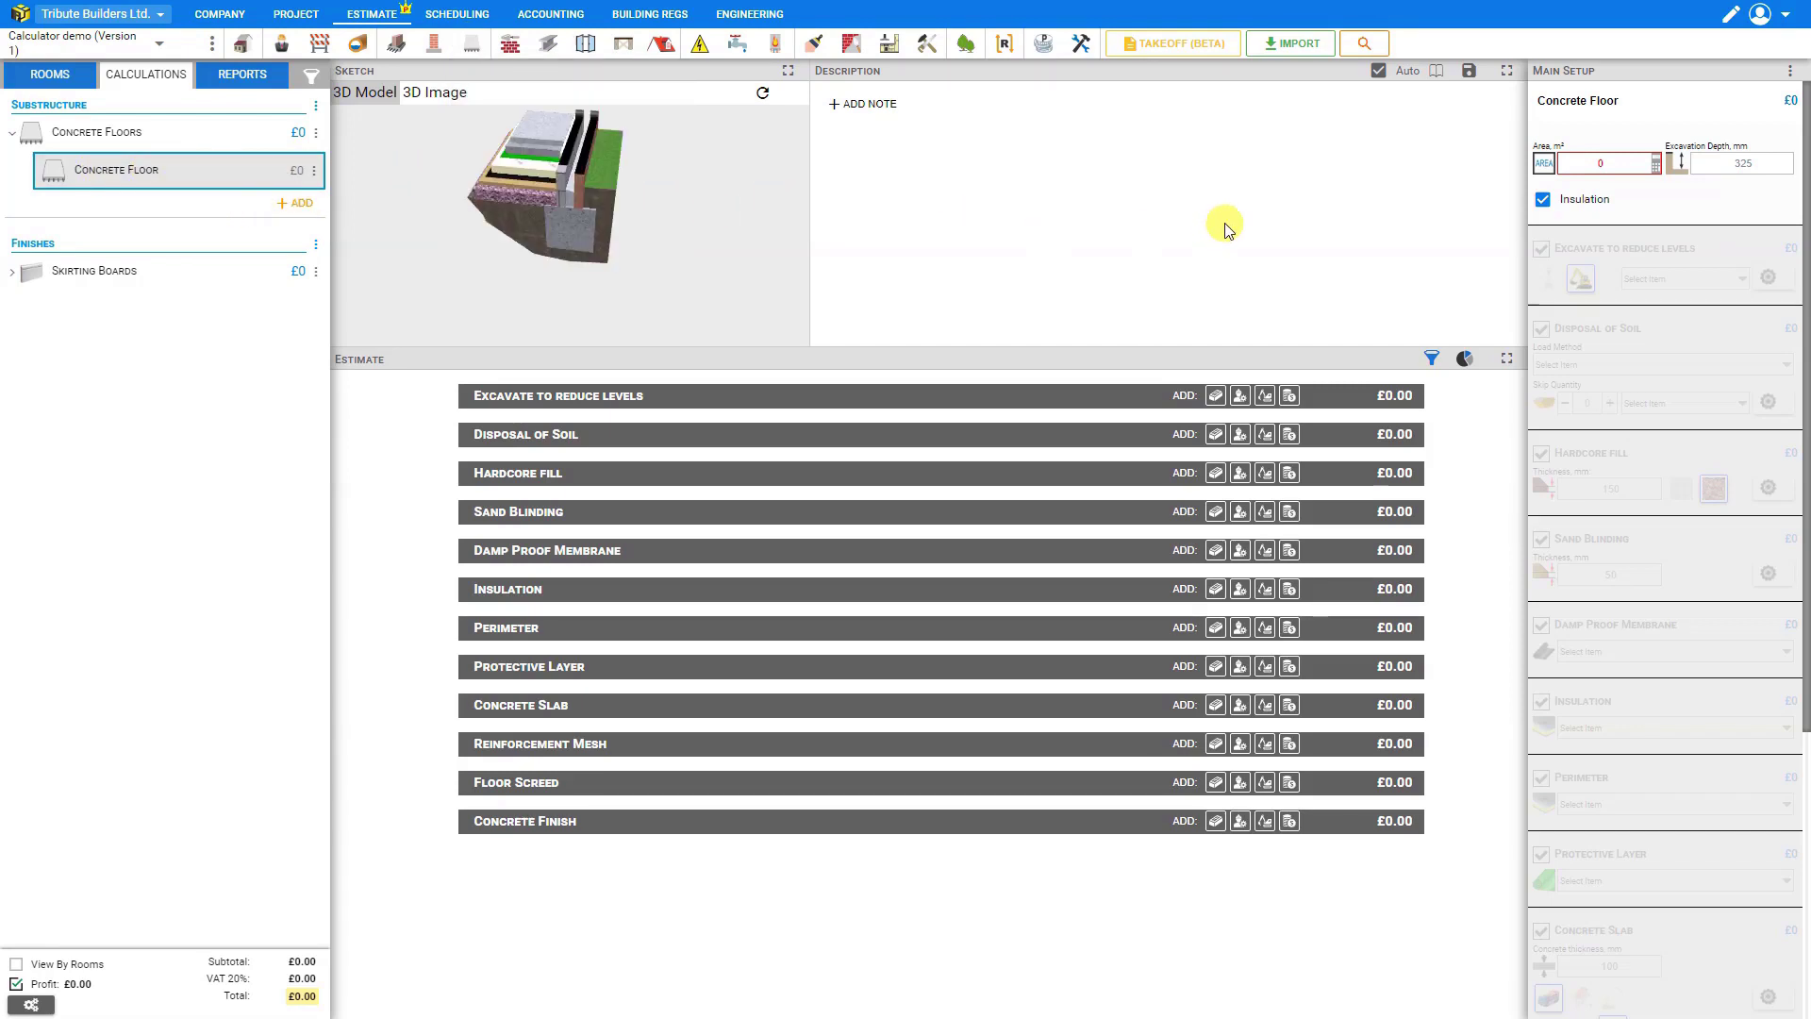
click(1594, 165)
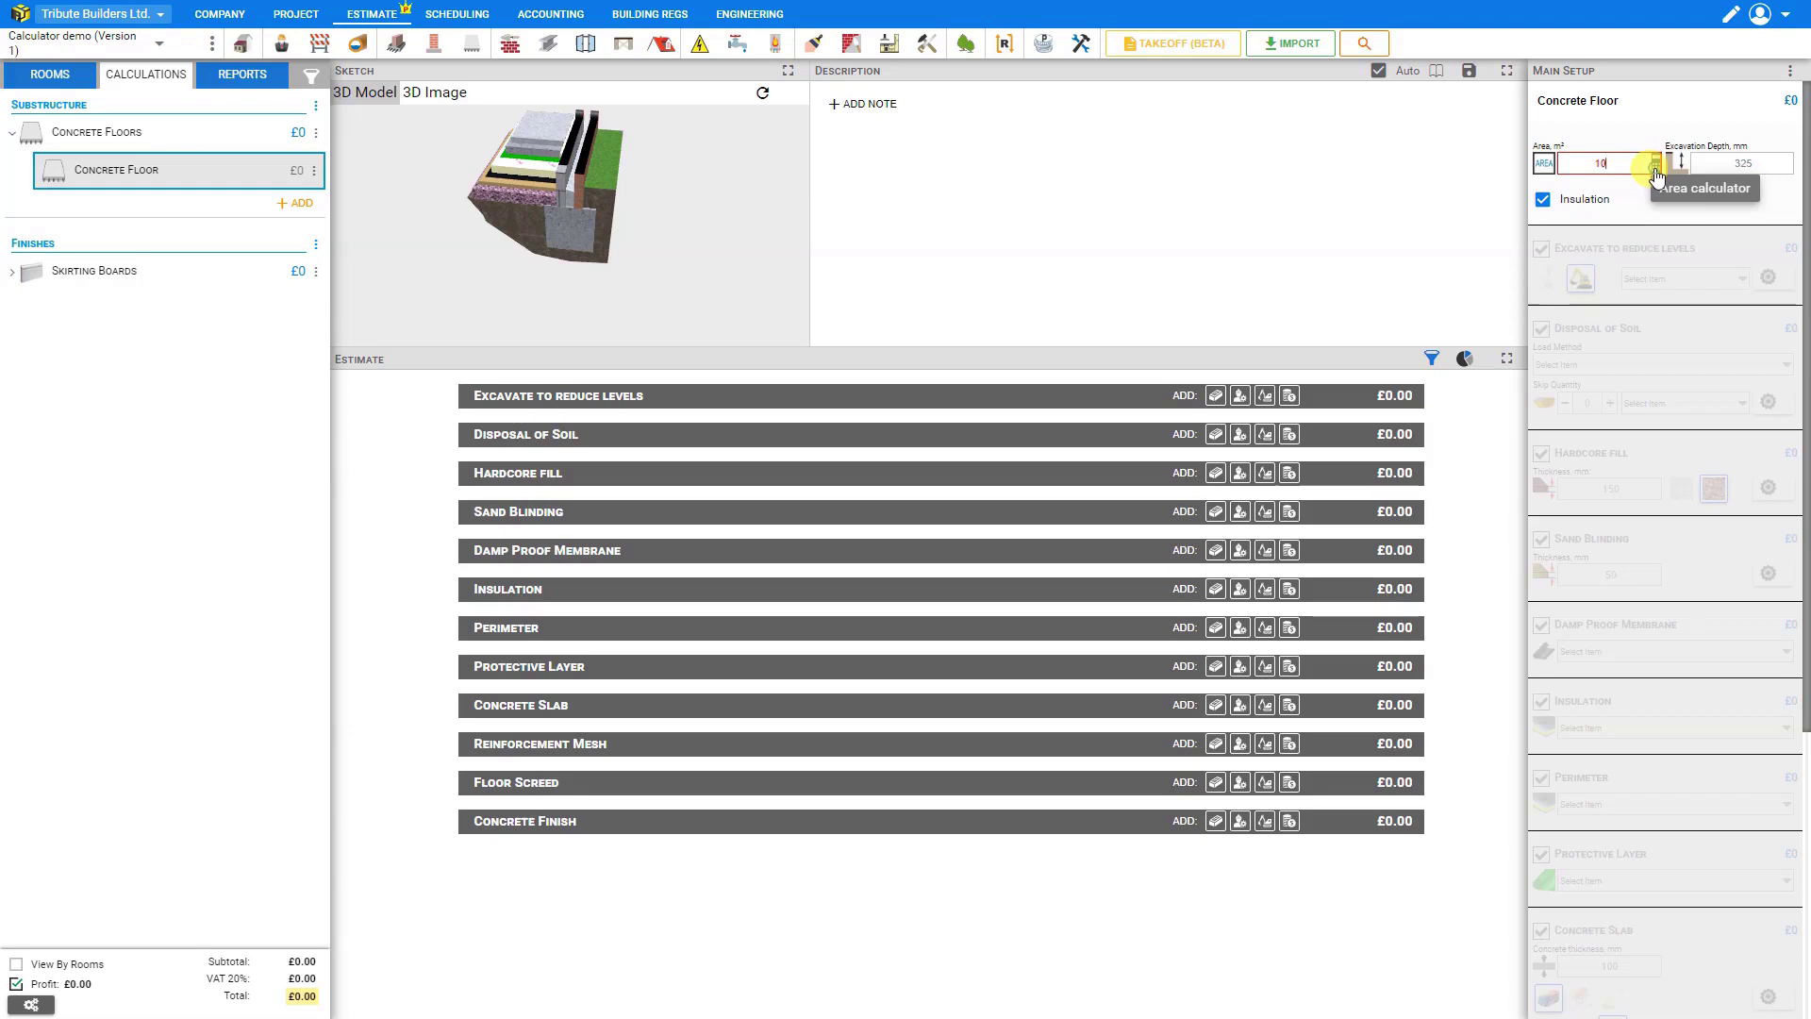
key(Return)
- In the concrete floor's area calculator, add a square section measuring 5 m wide by 3 m high and save it
click(1656, 172)
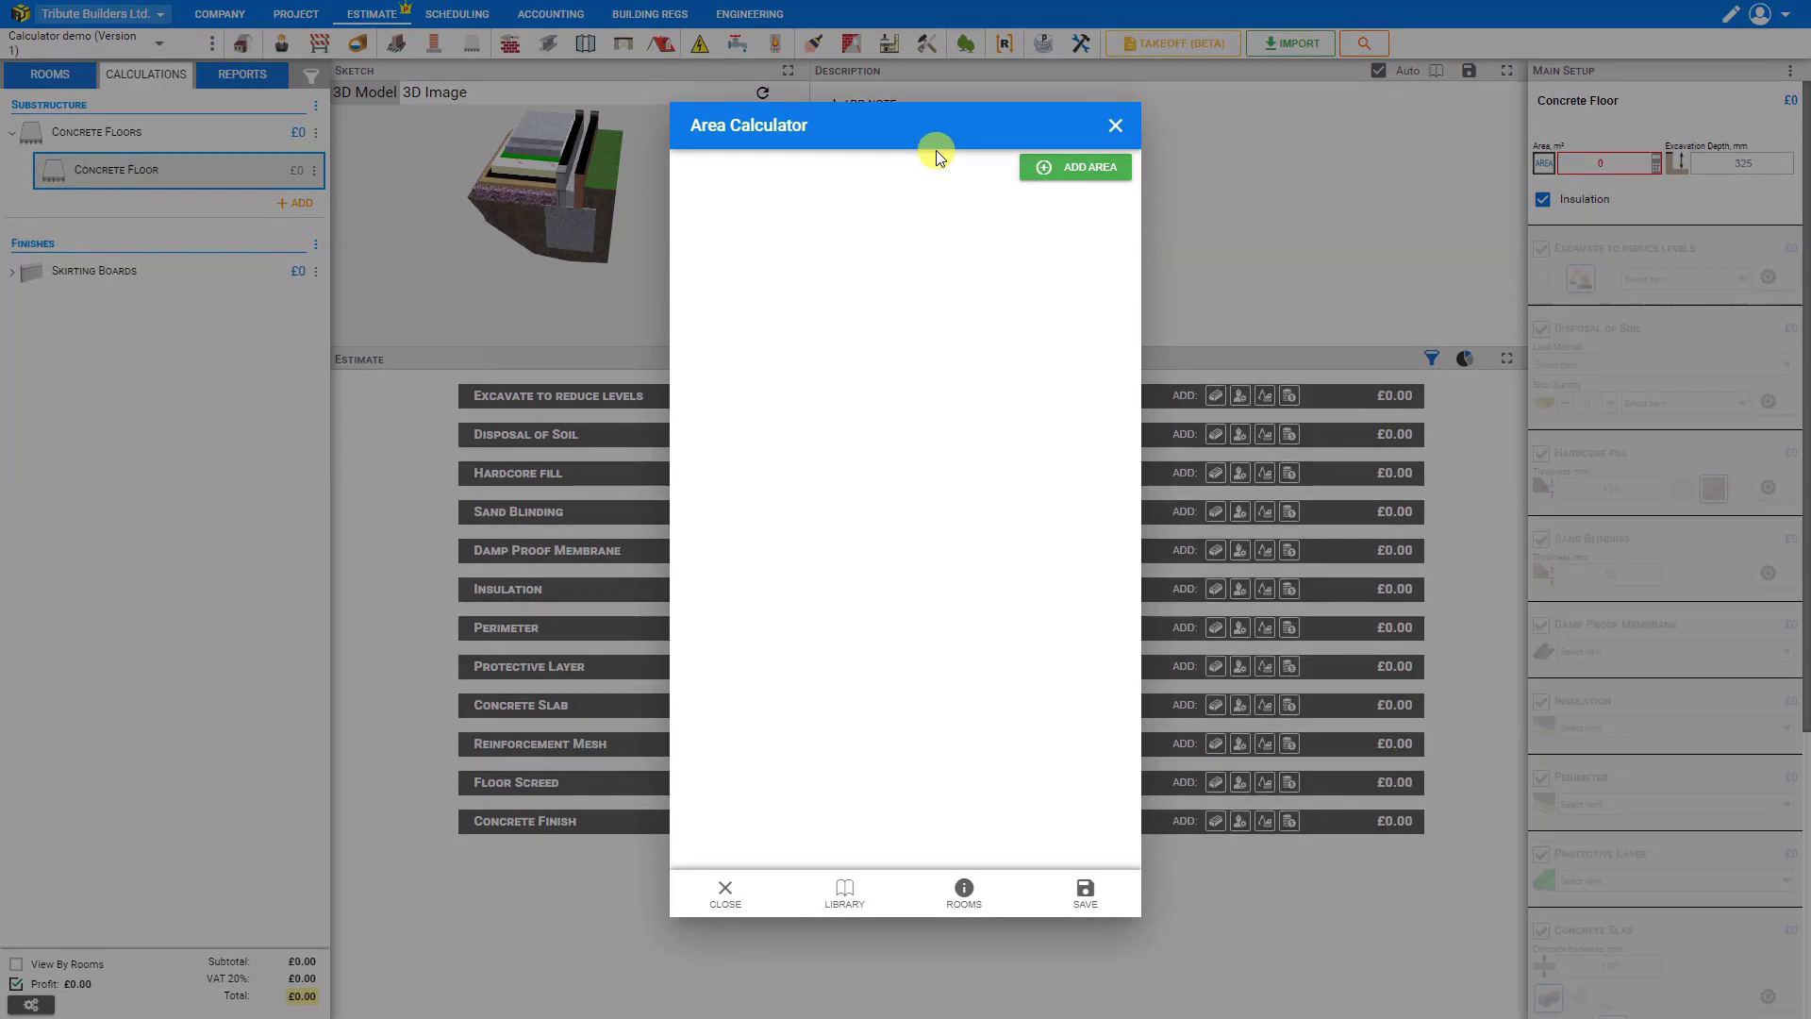
click(1073, 170)
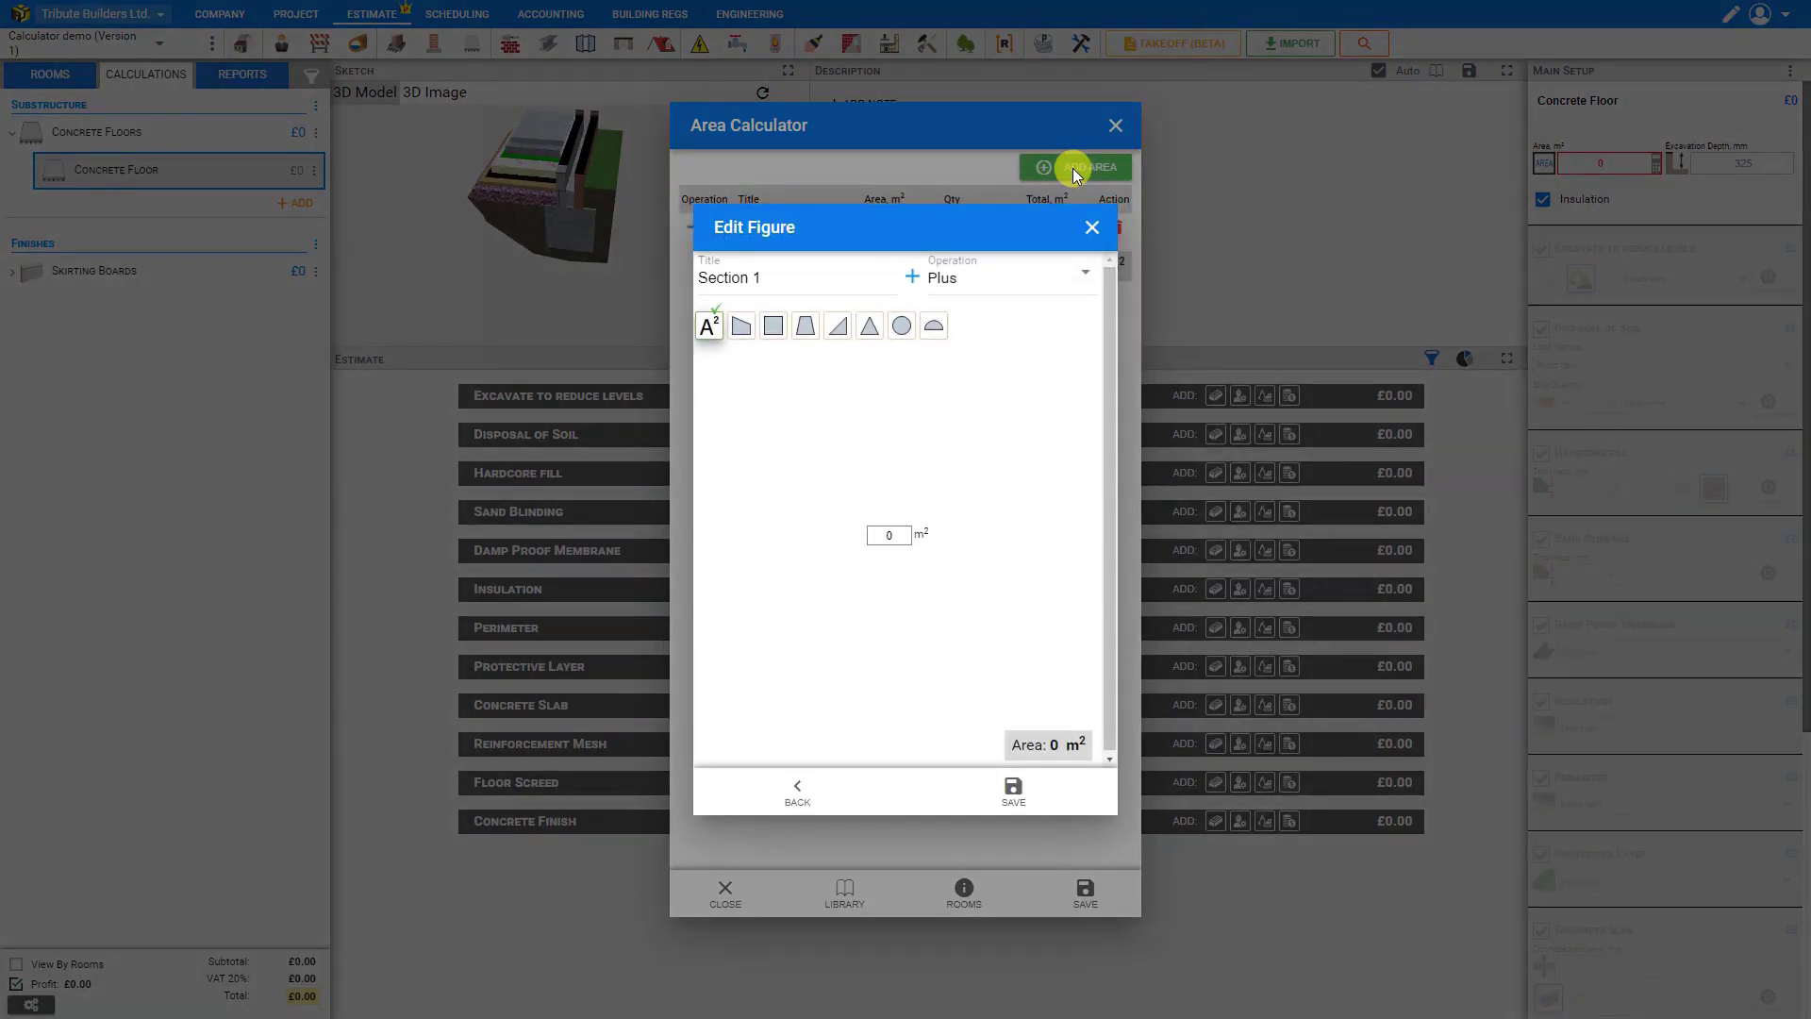
click(773, 332)
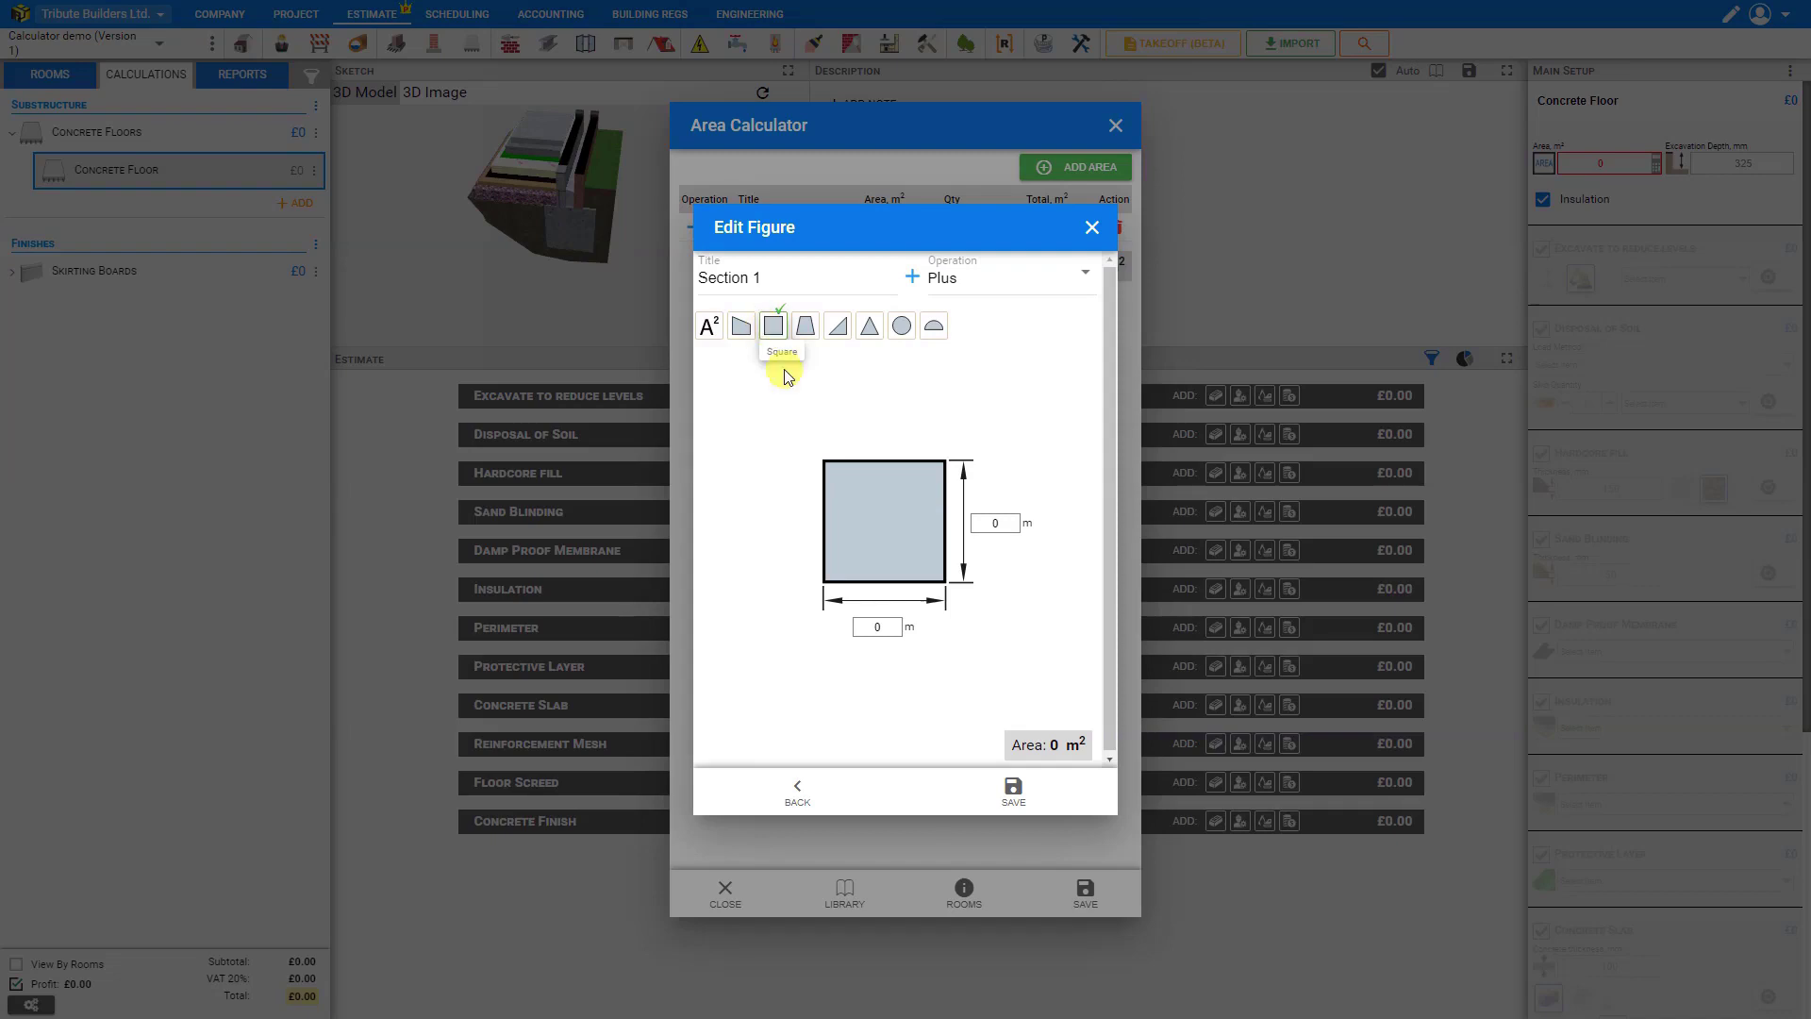
click(870, 625)
text(5)
click(995, 522)
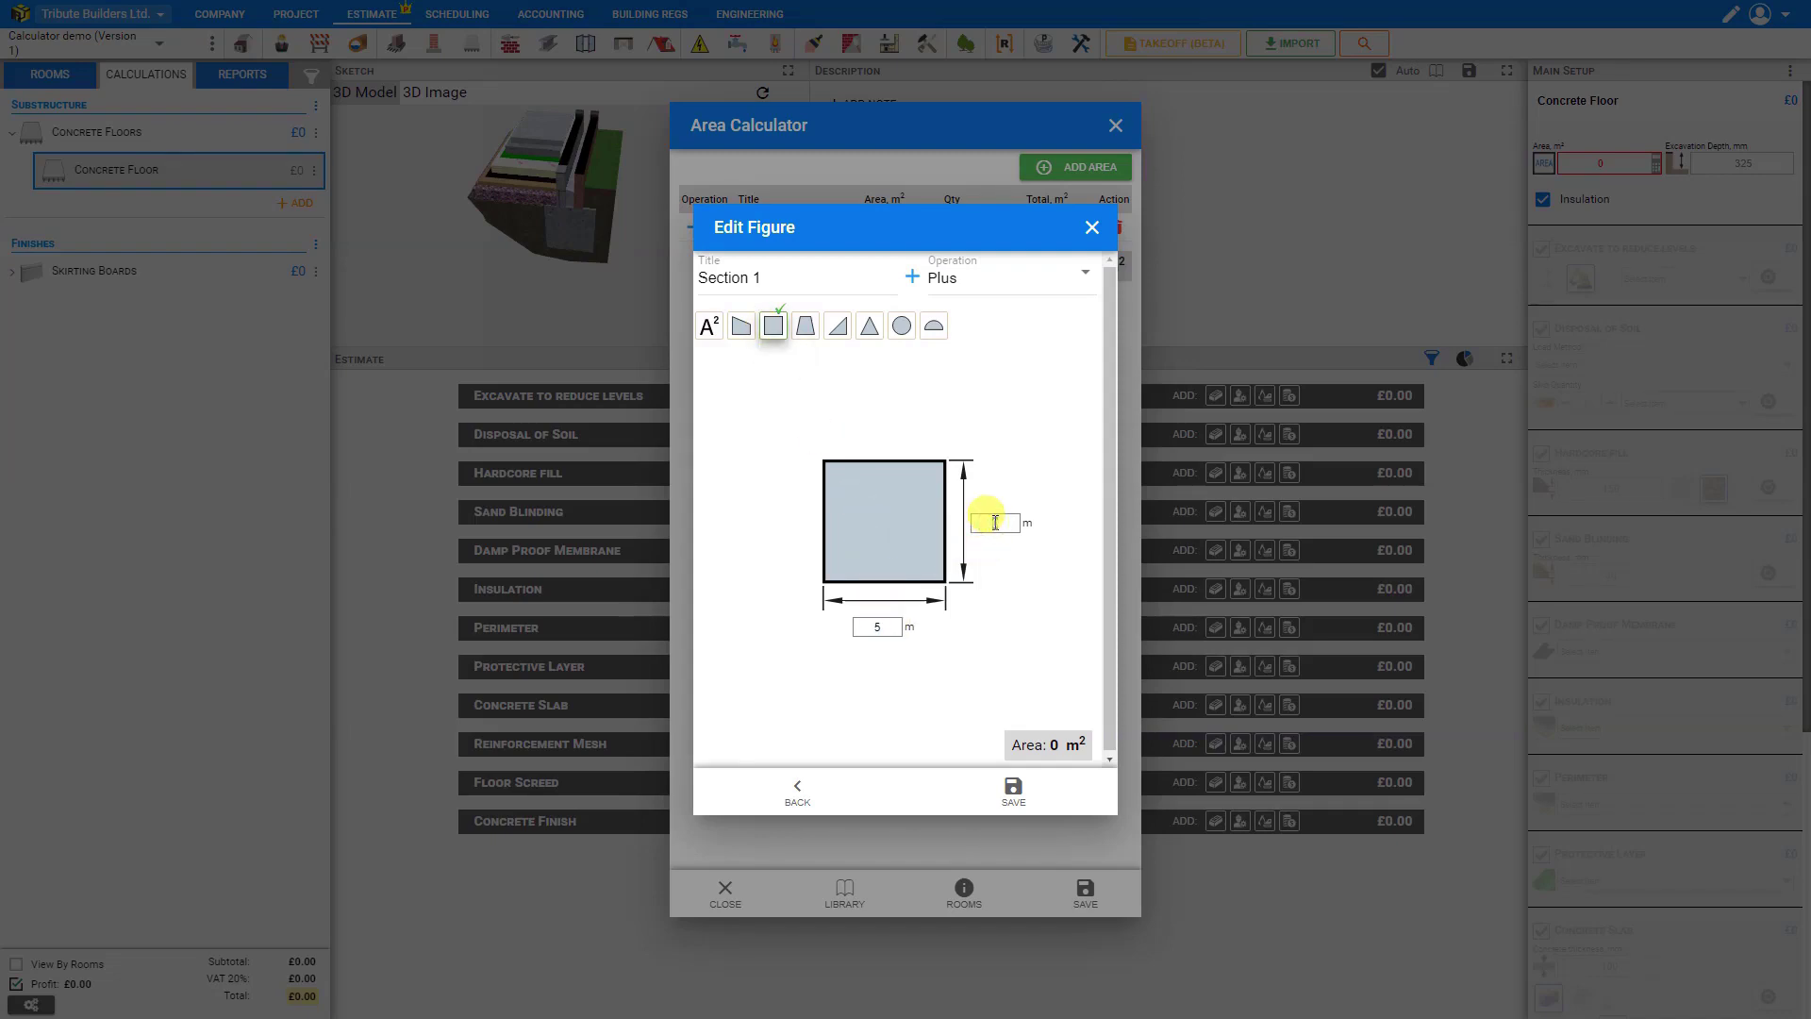
text(3)
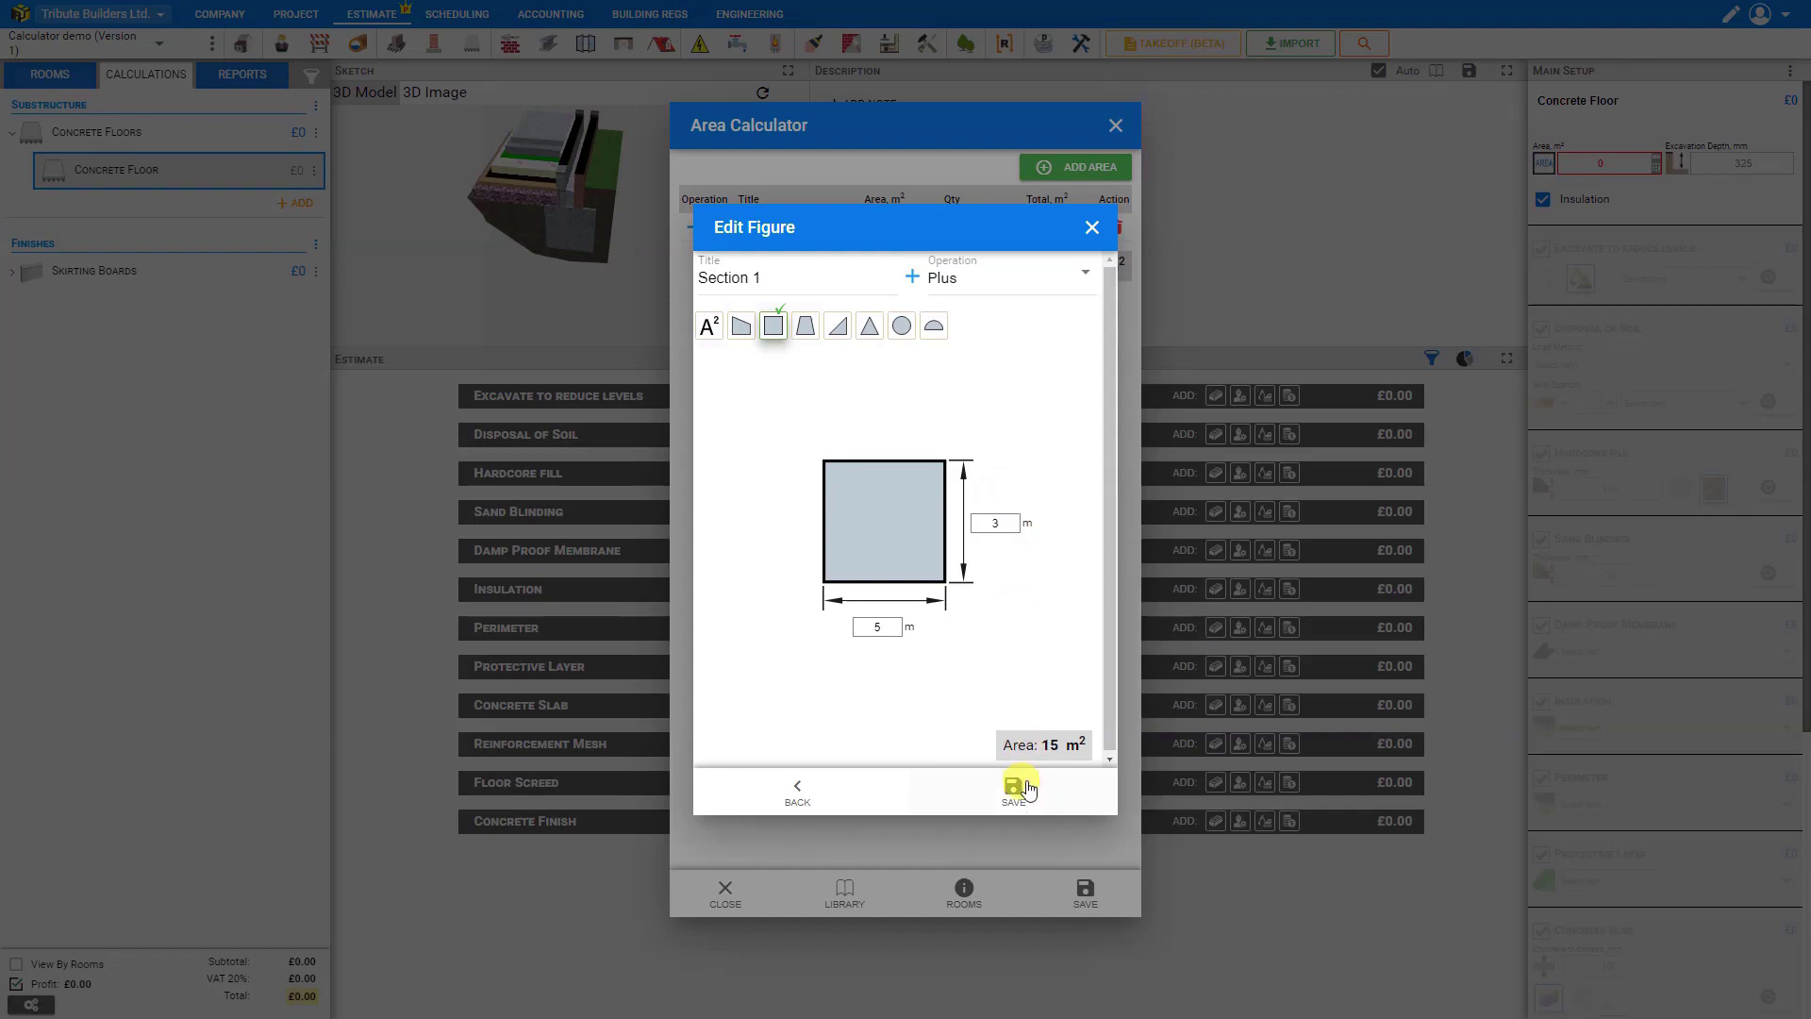
click(1012, 793)
click(754, 228)
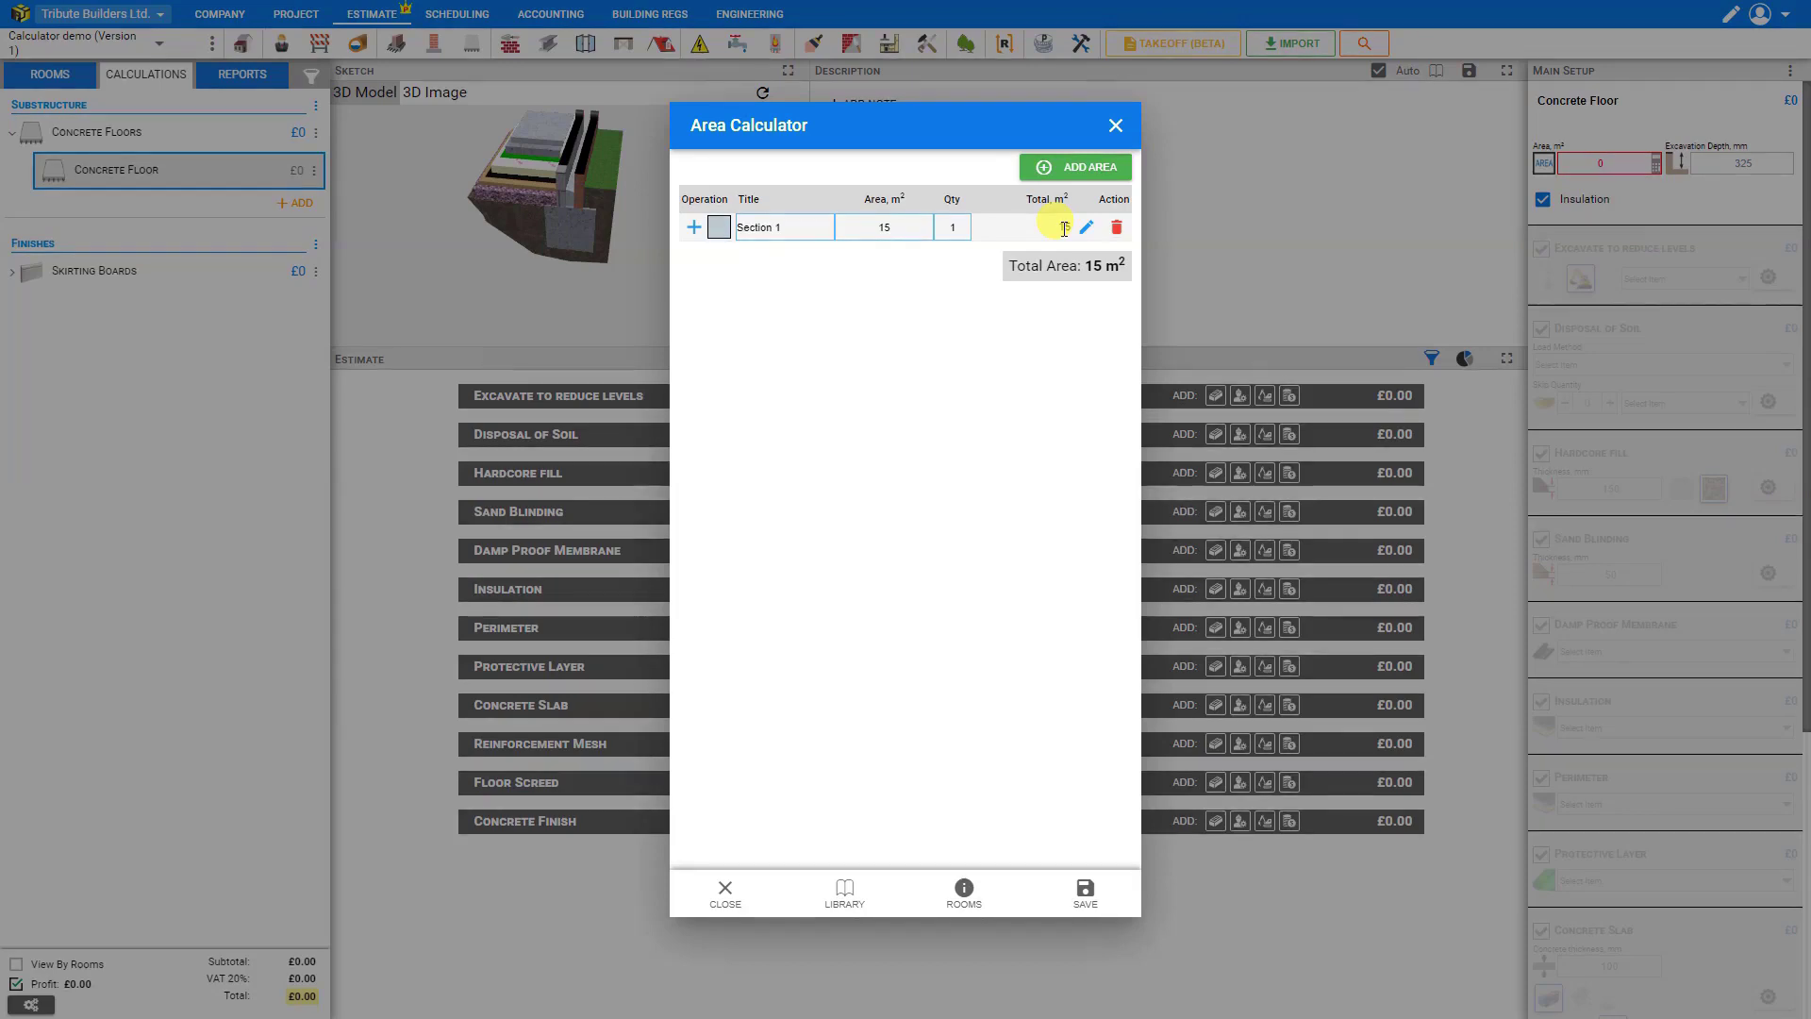
- Add a second square section of 1 m by 1 m and save the calculated area to the concrete floor
click(1080, 172)
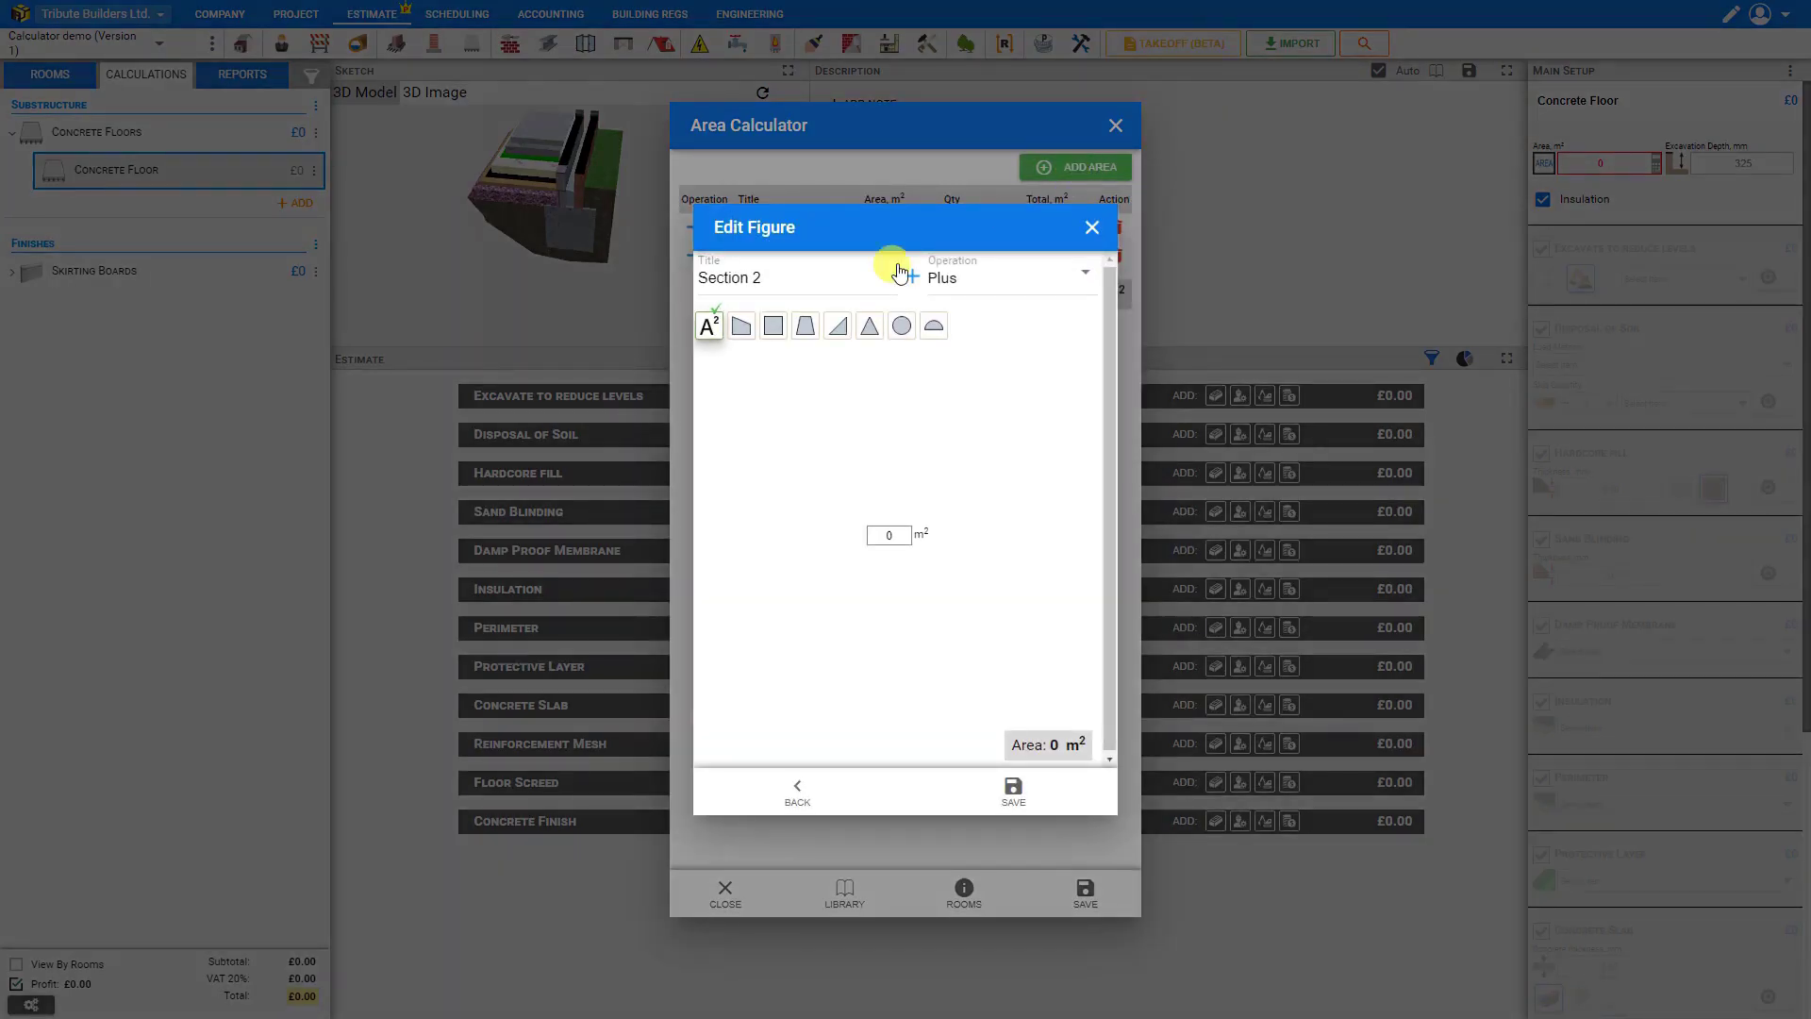
click(772, 330)
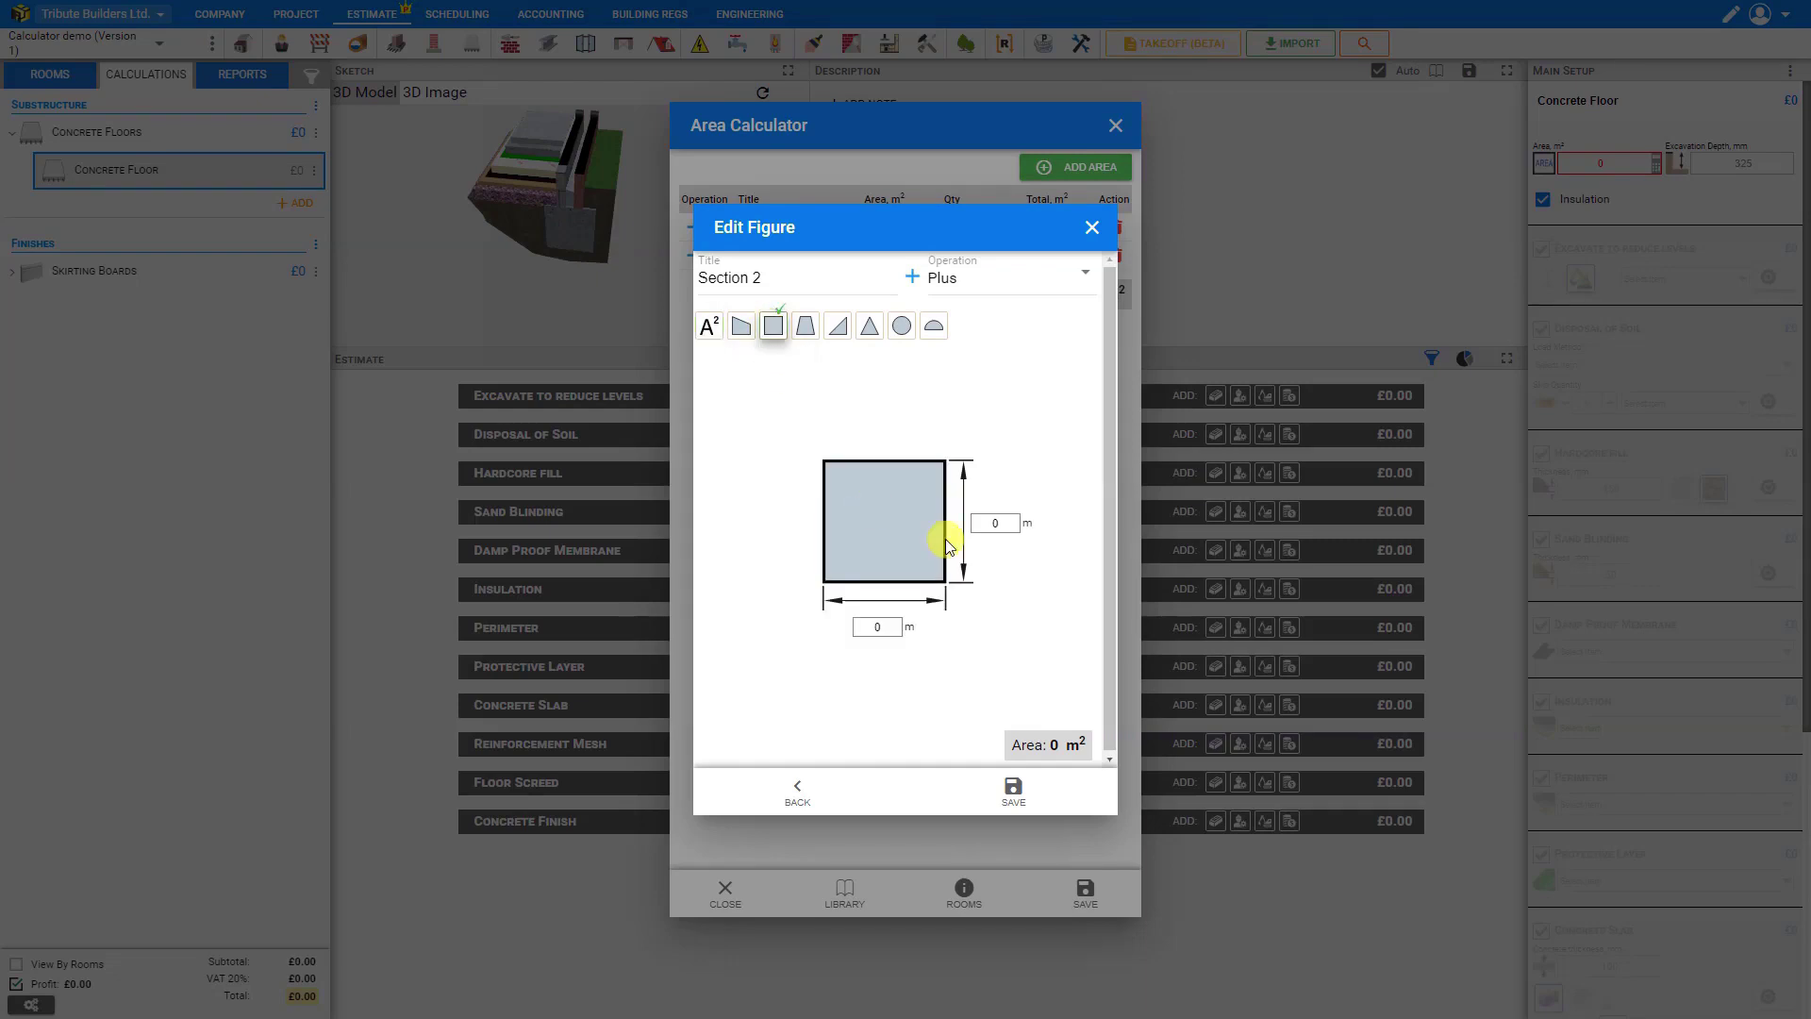
click(998, 518)
text(1)
click(879, 624)
text(1)
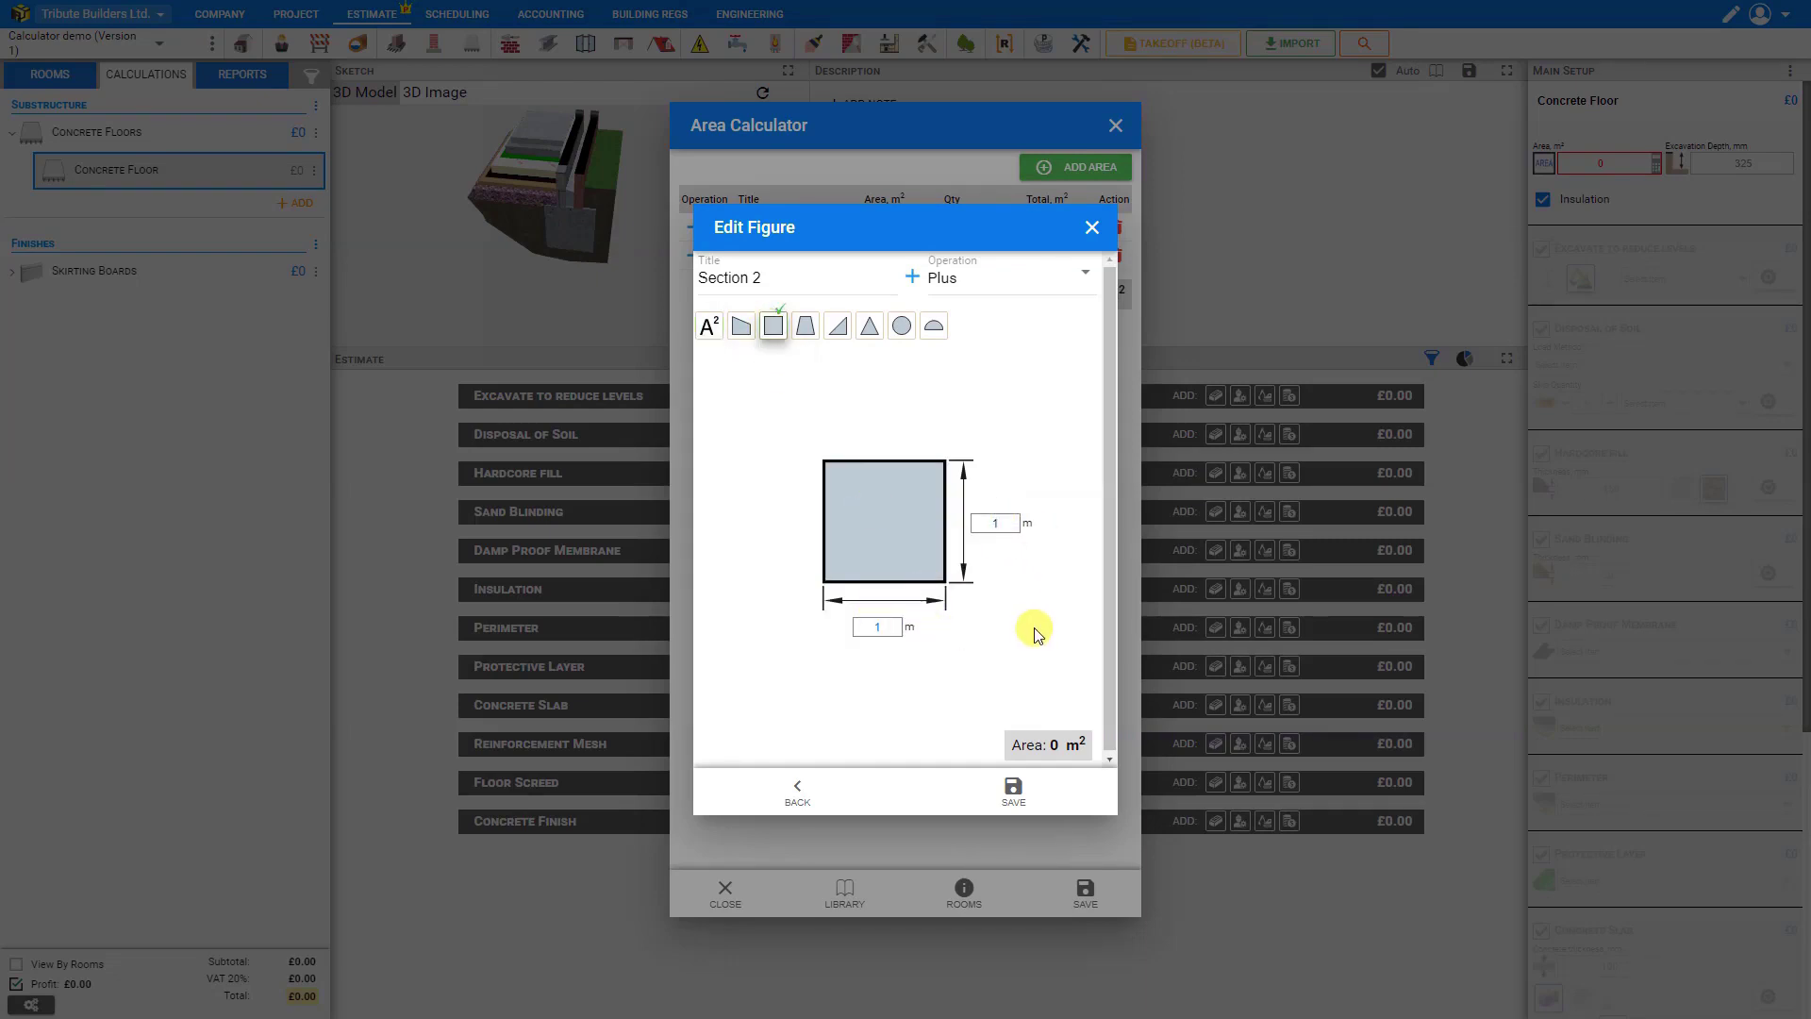
click(1012, 789)
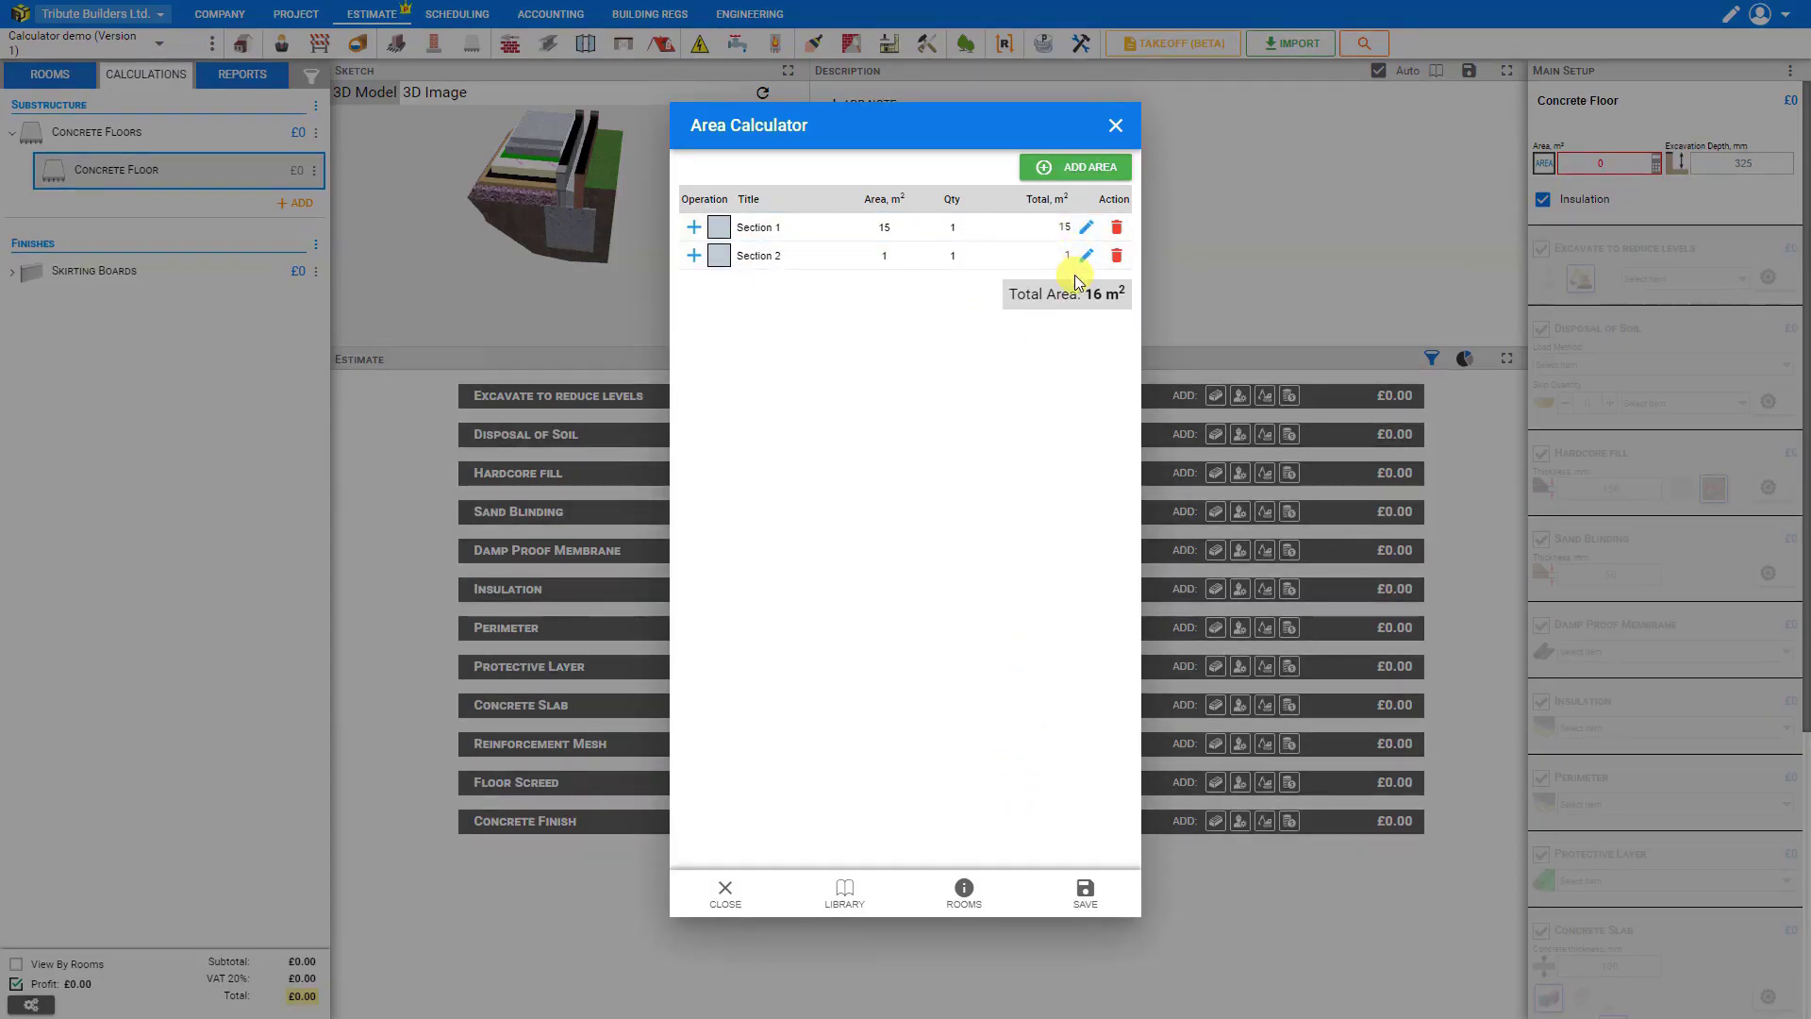
click(1087, 894)
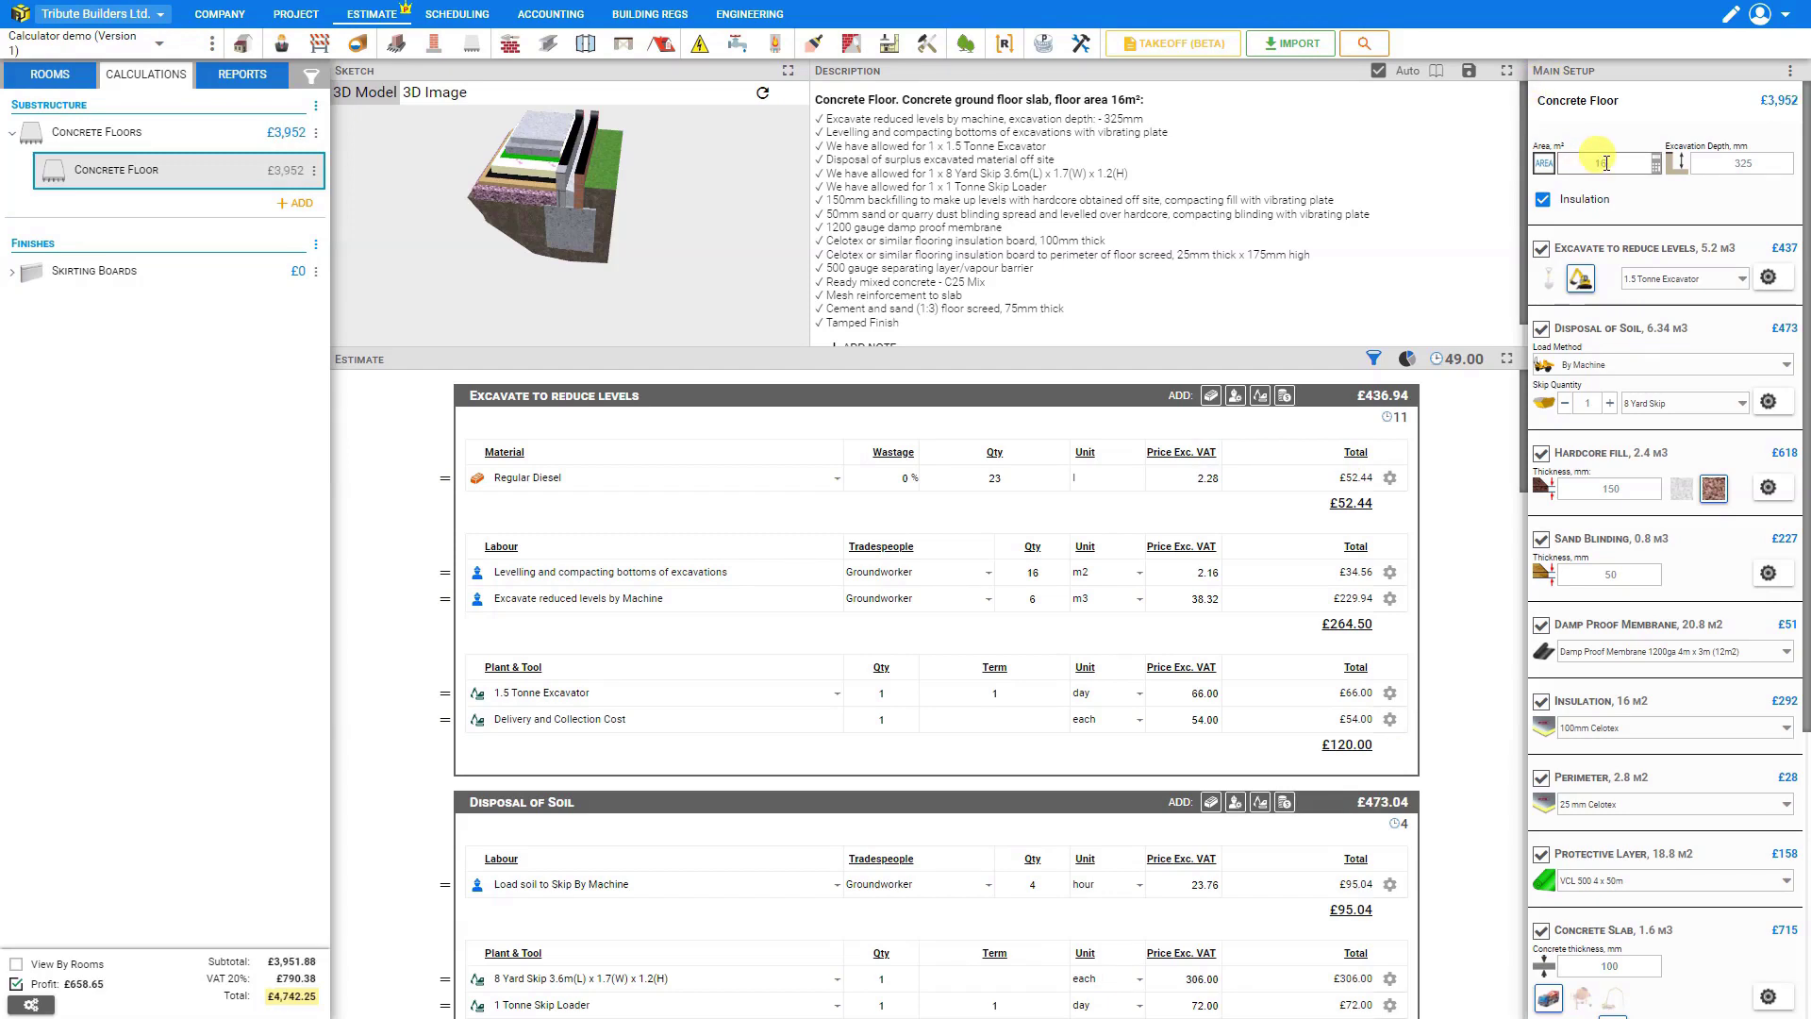
- Reopen the area calculator, widen Section 1 so its area is 18 m², and save the updated floor area
click(1656, 167)
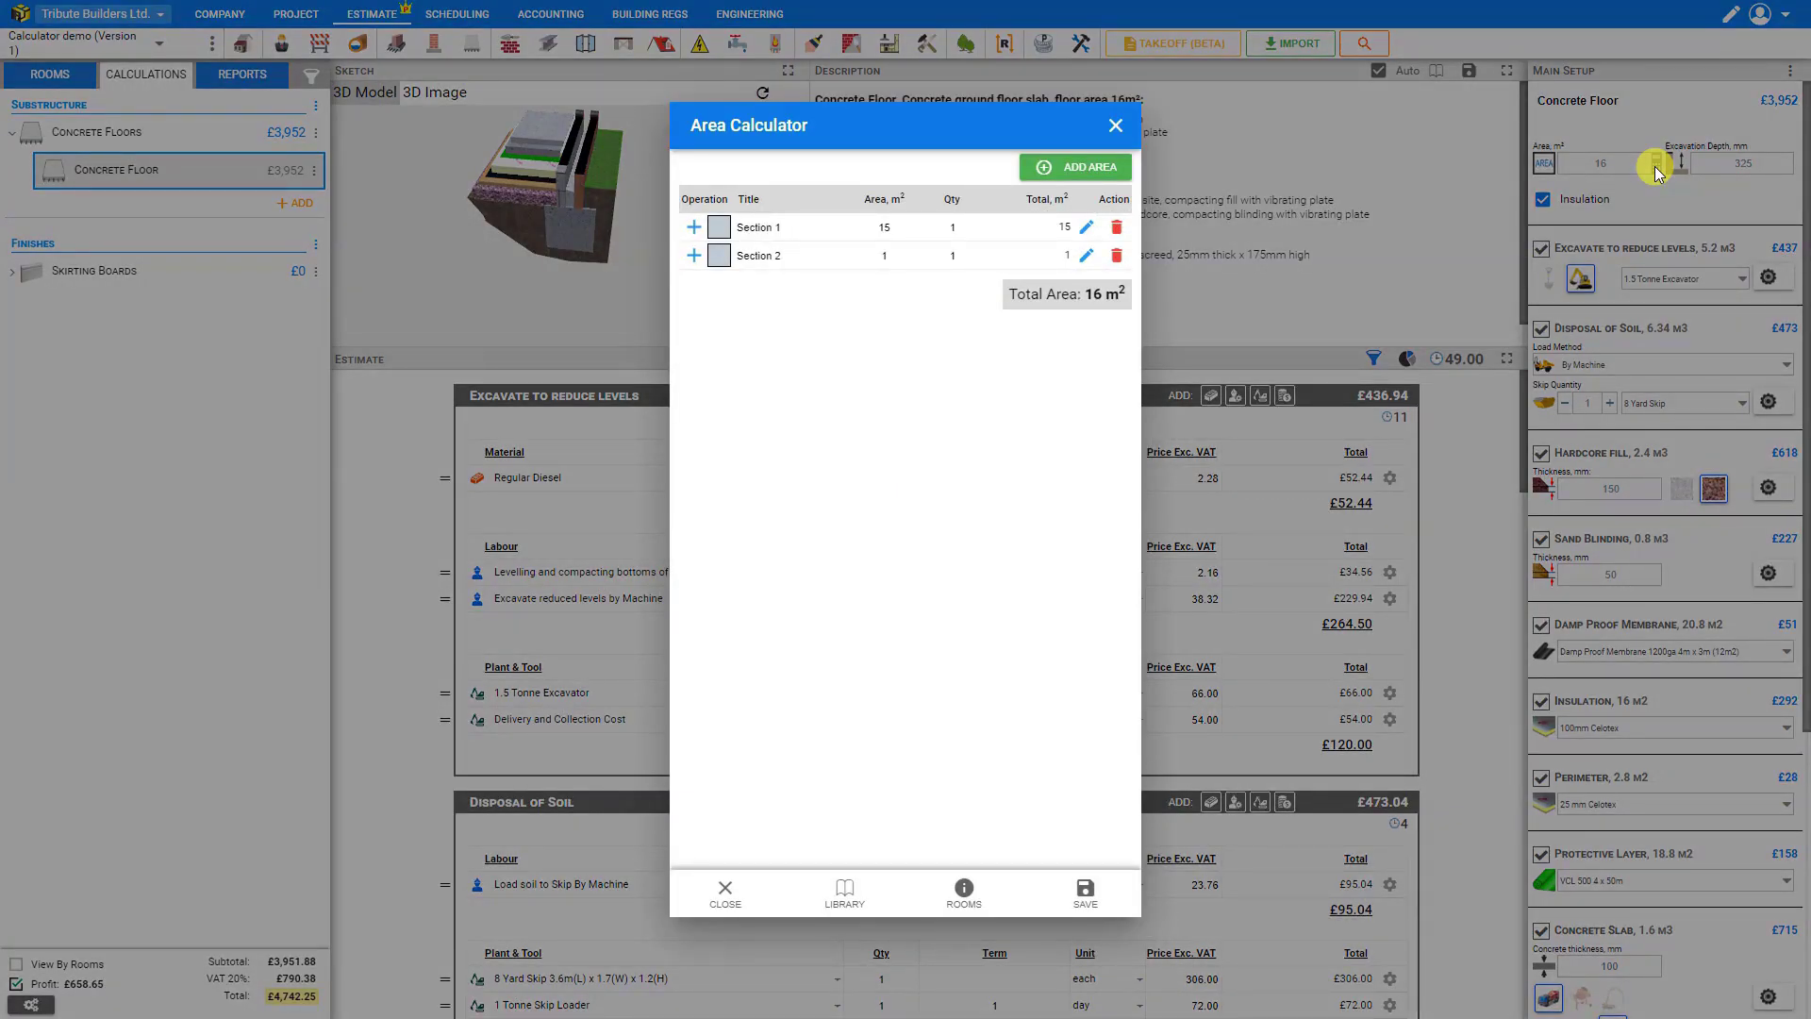
click(1087, 229)
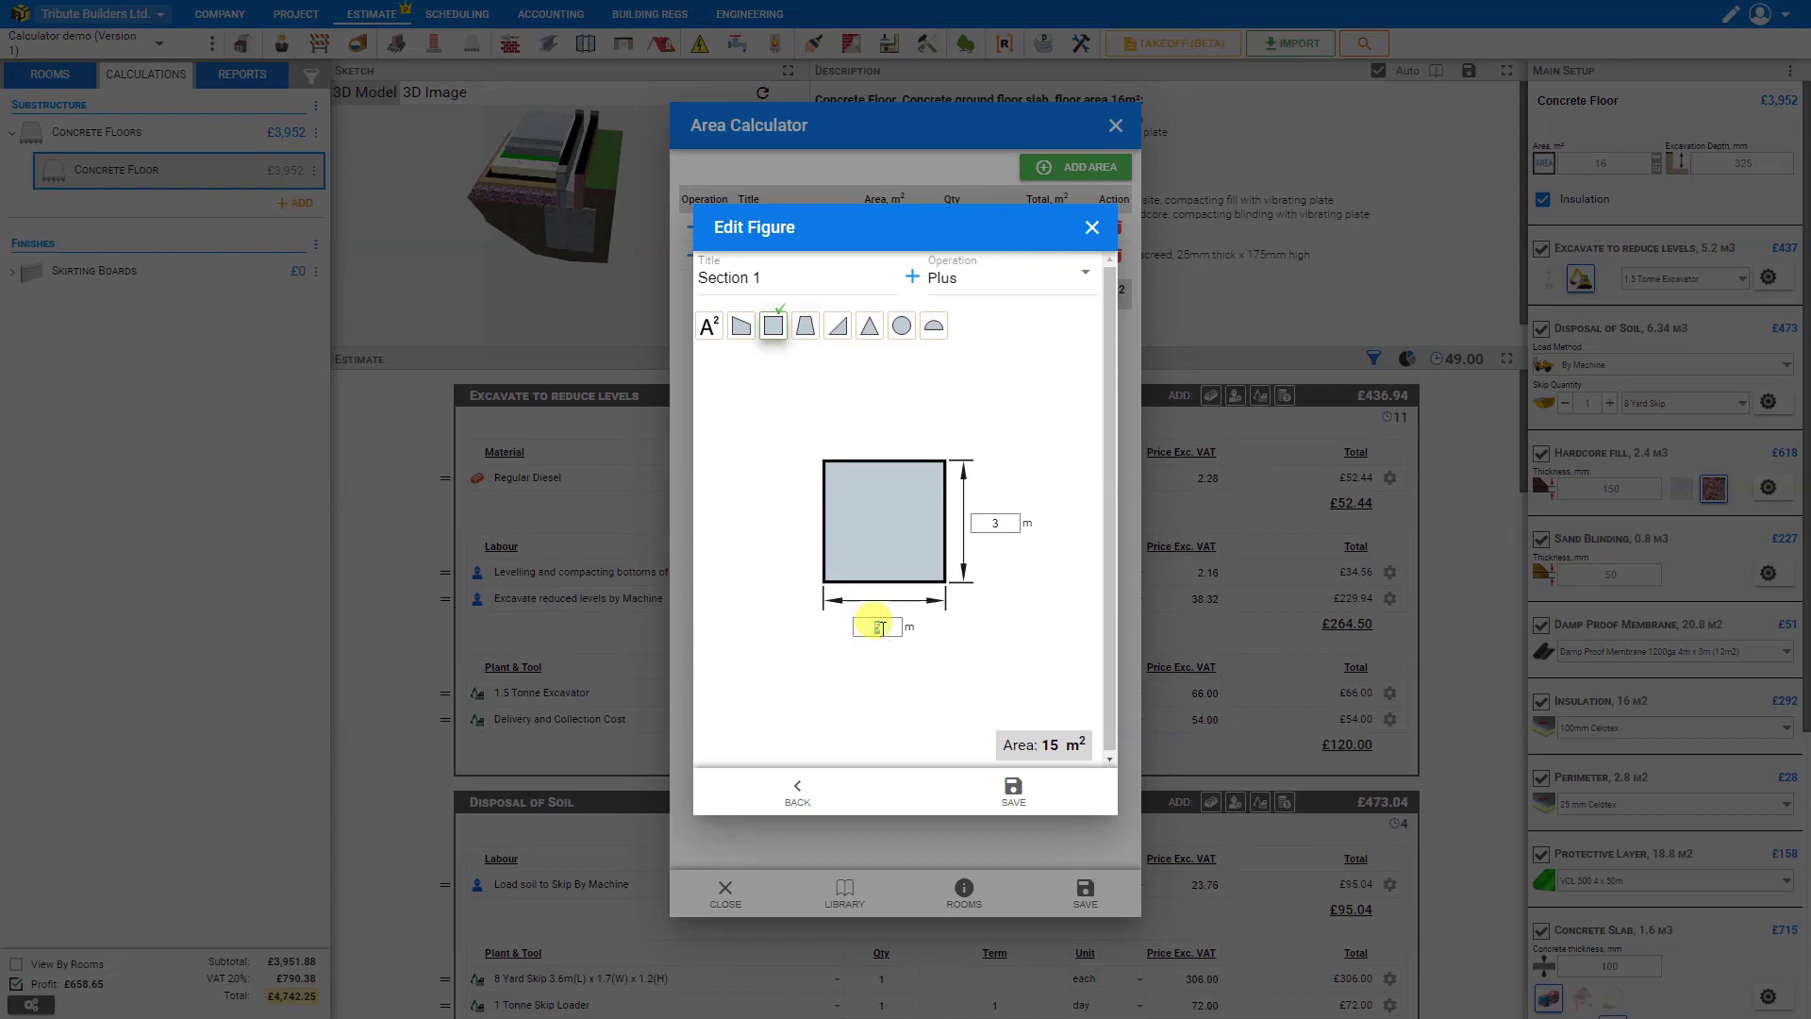
click(1013, 791)
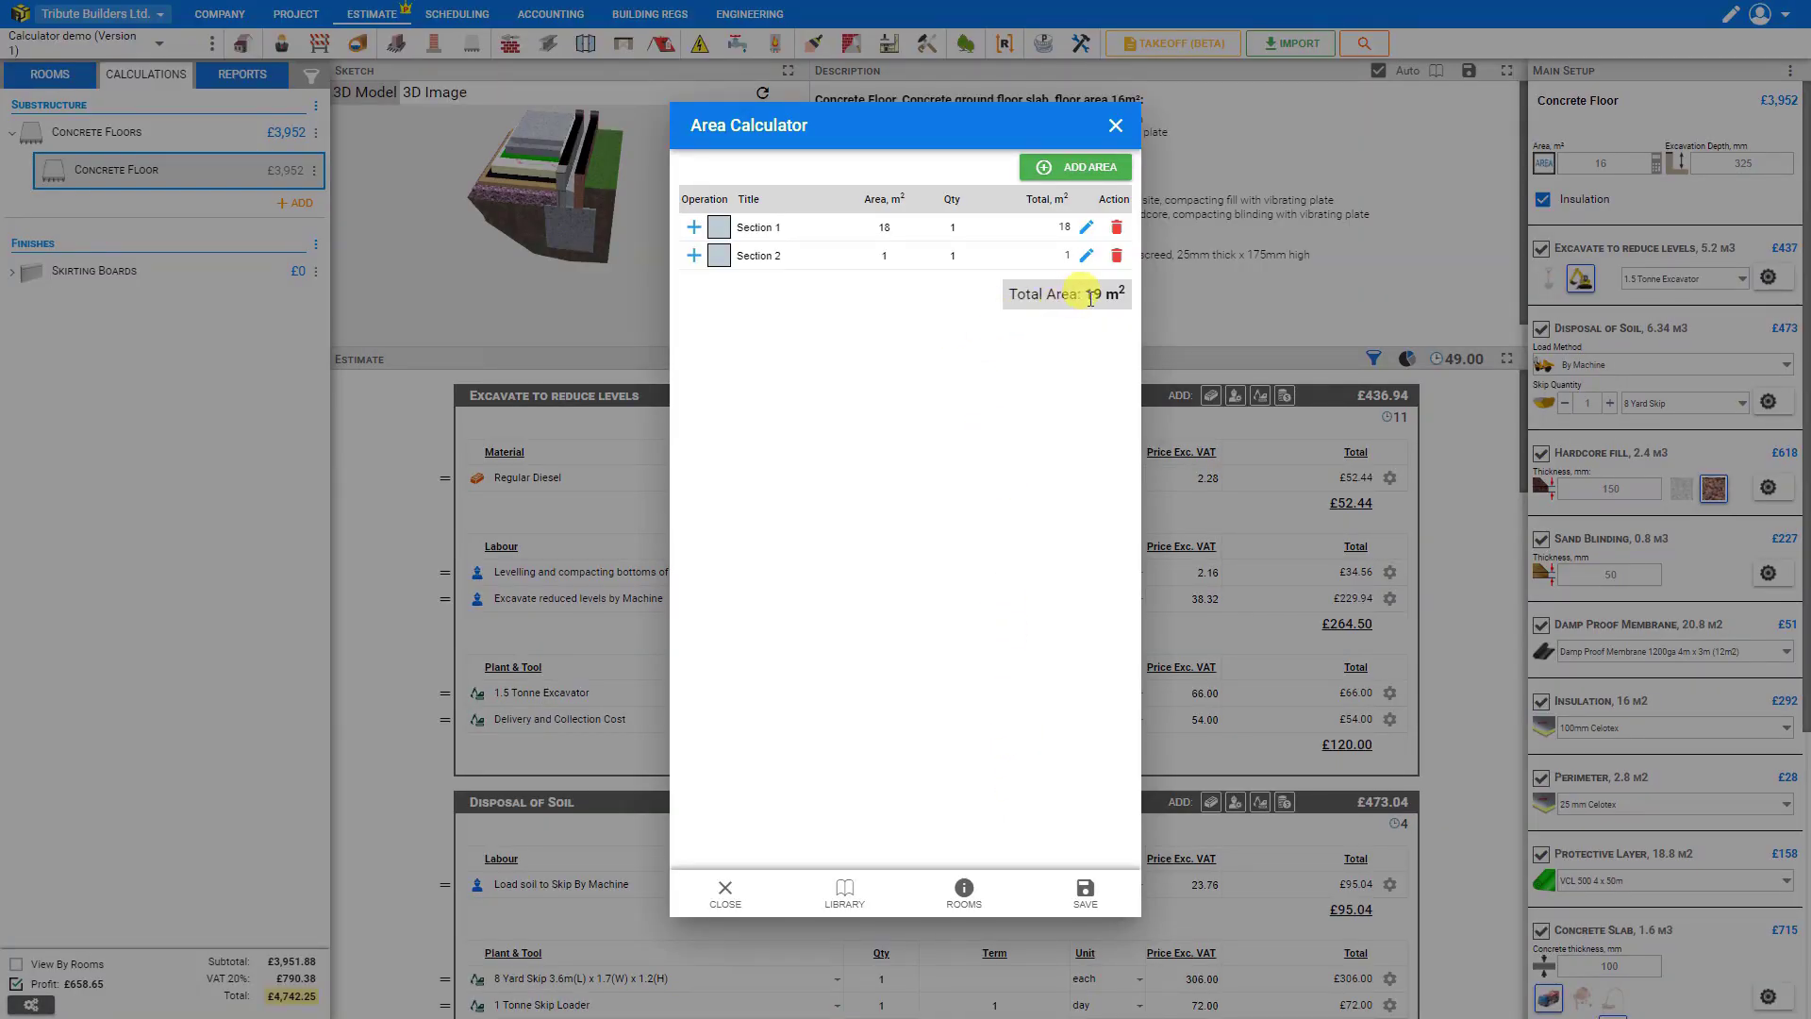
click(1085, 893)
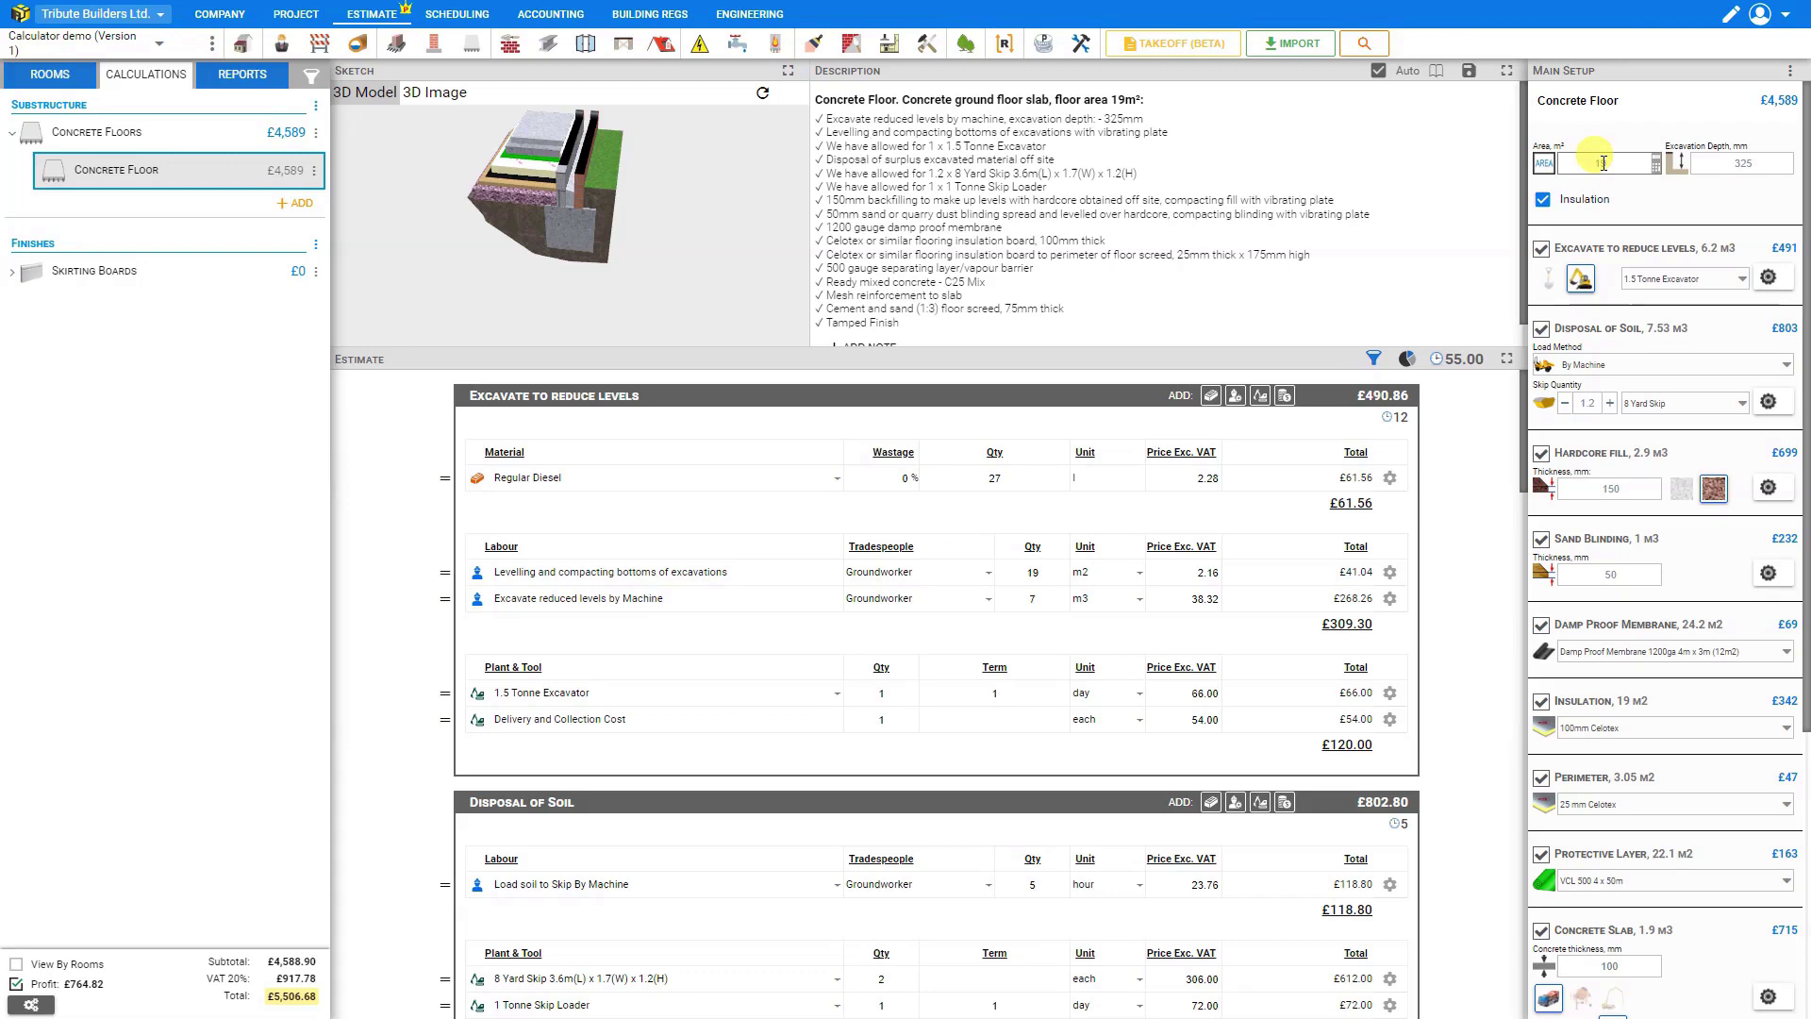
- Add a third square section of 0.5 m by 0.5 m to the floor's area calculator with the Minus operation and save it
click(1656, 165)
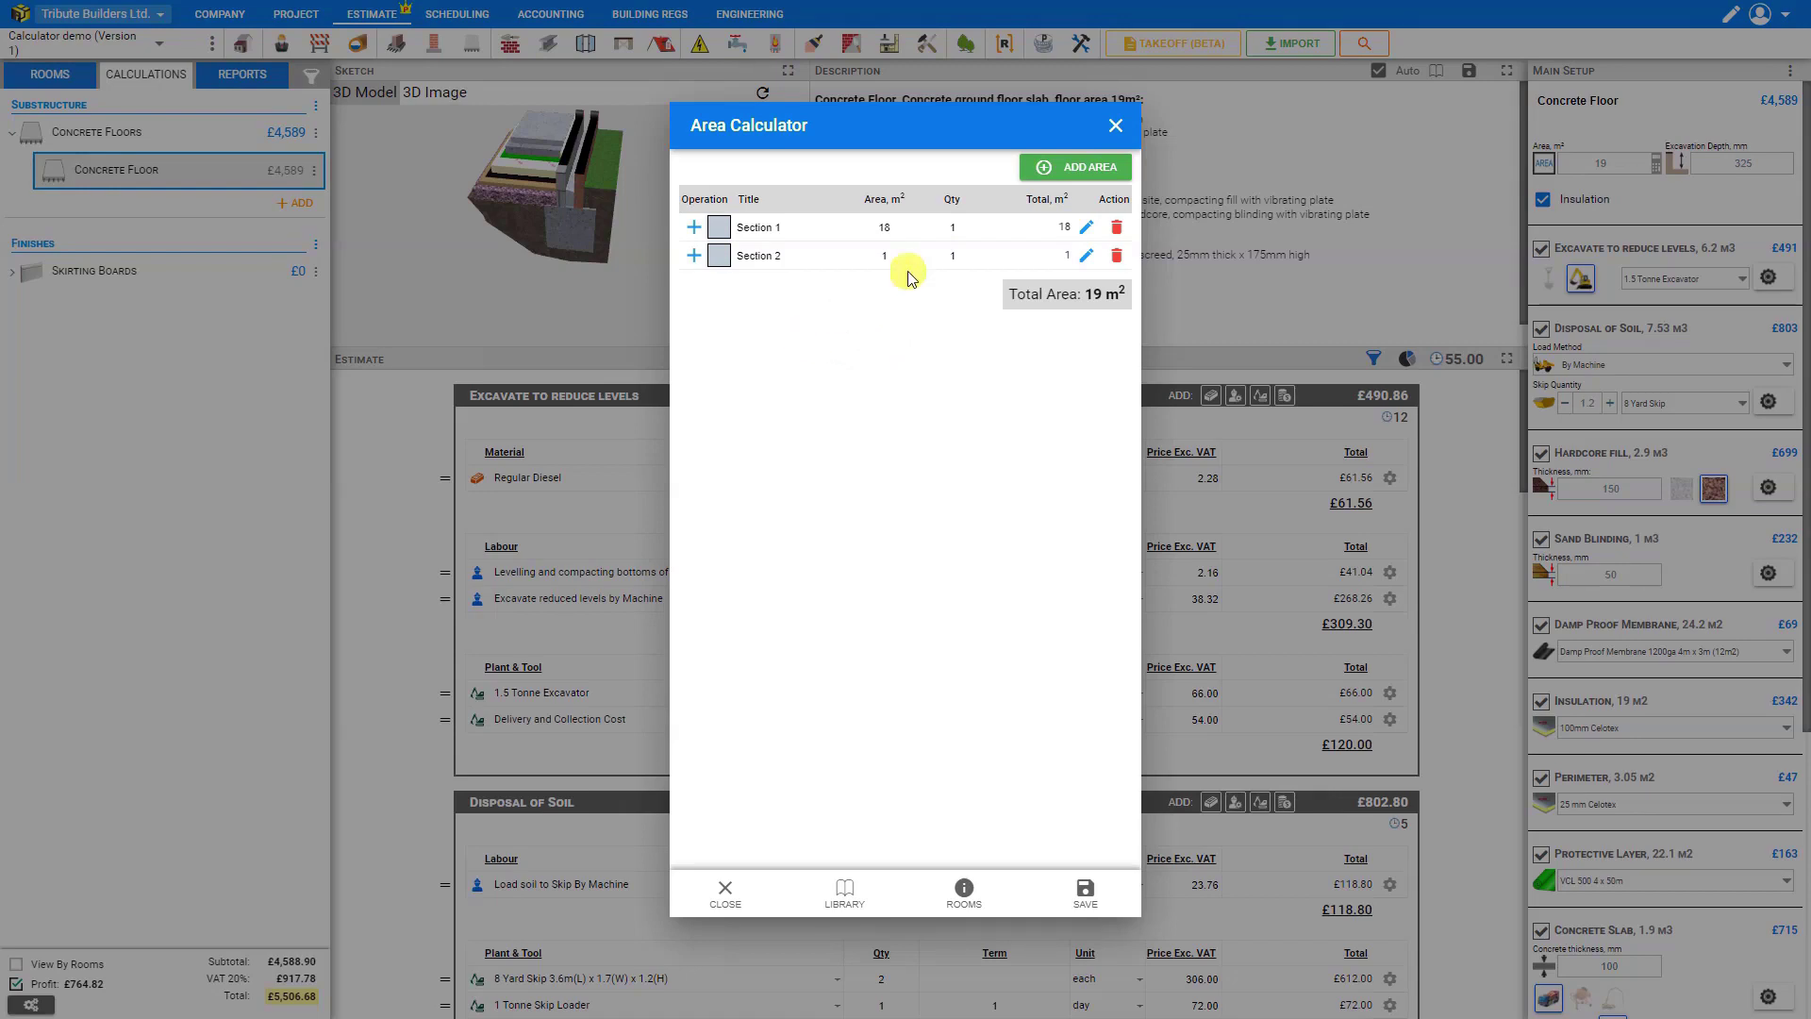
click(1094, 168)
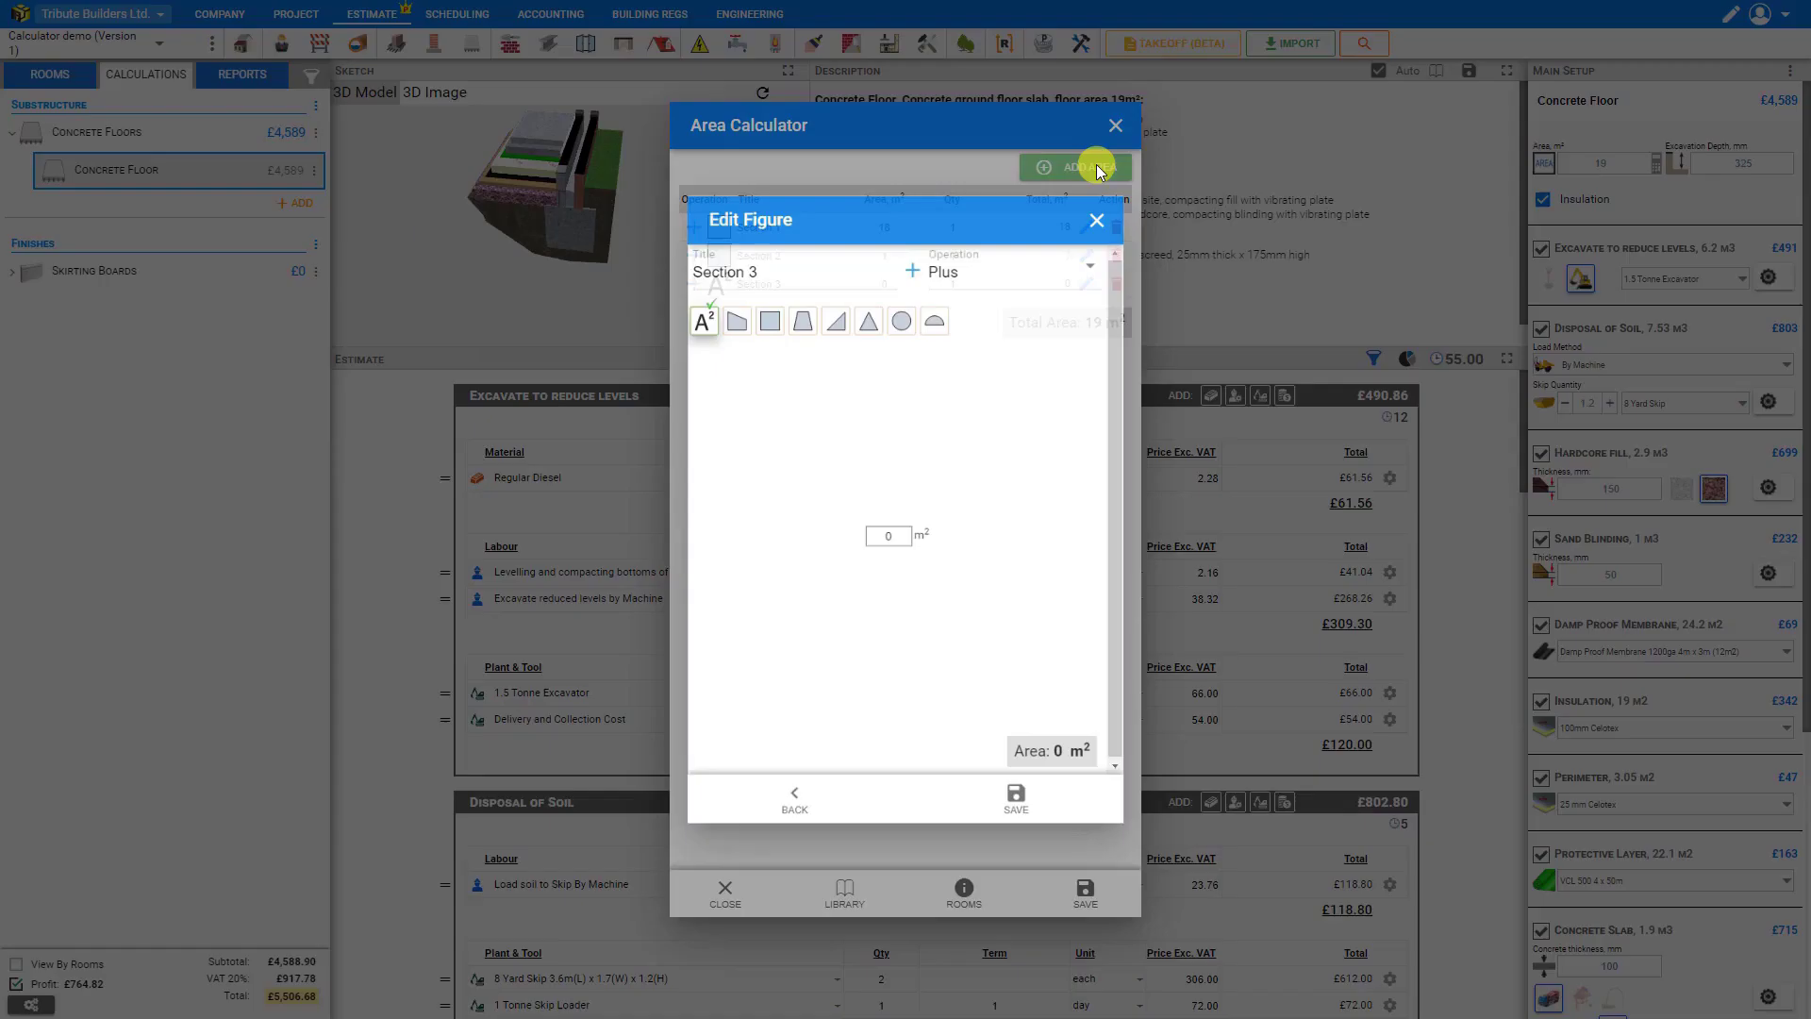
click(774, 329)
click(996, 523)
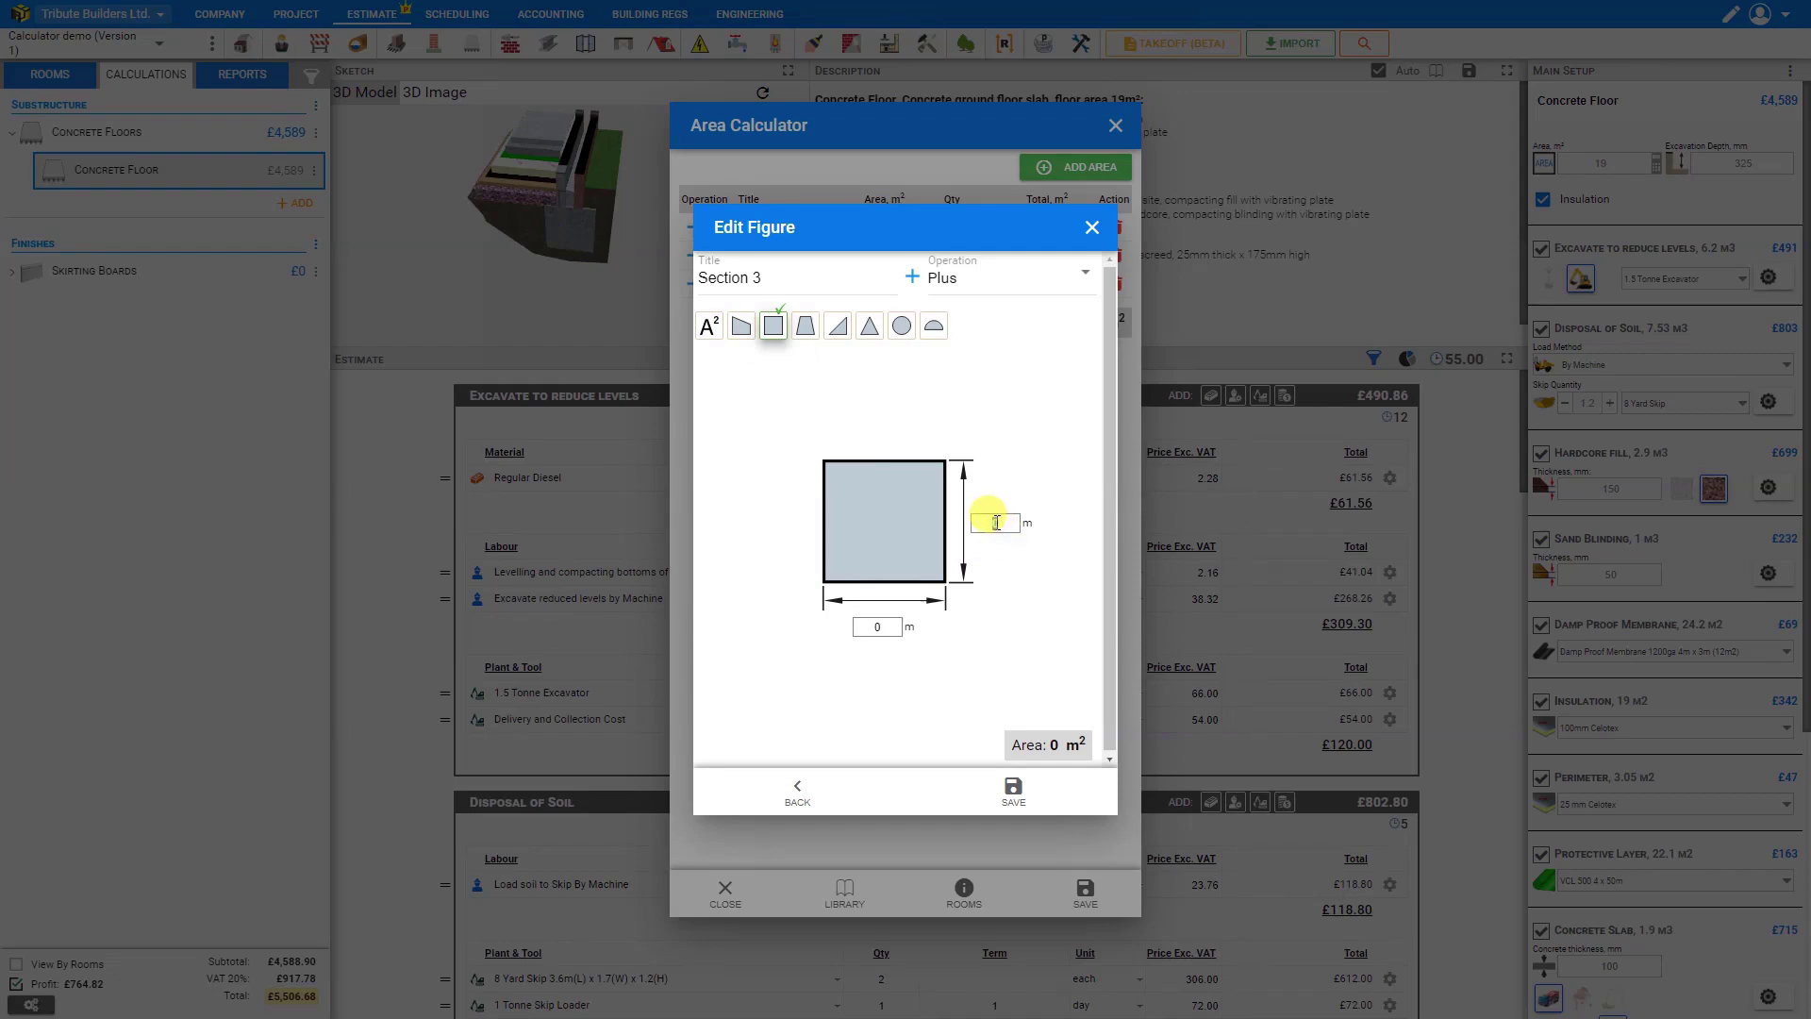
text(0.5)
click(878, 627)
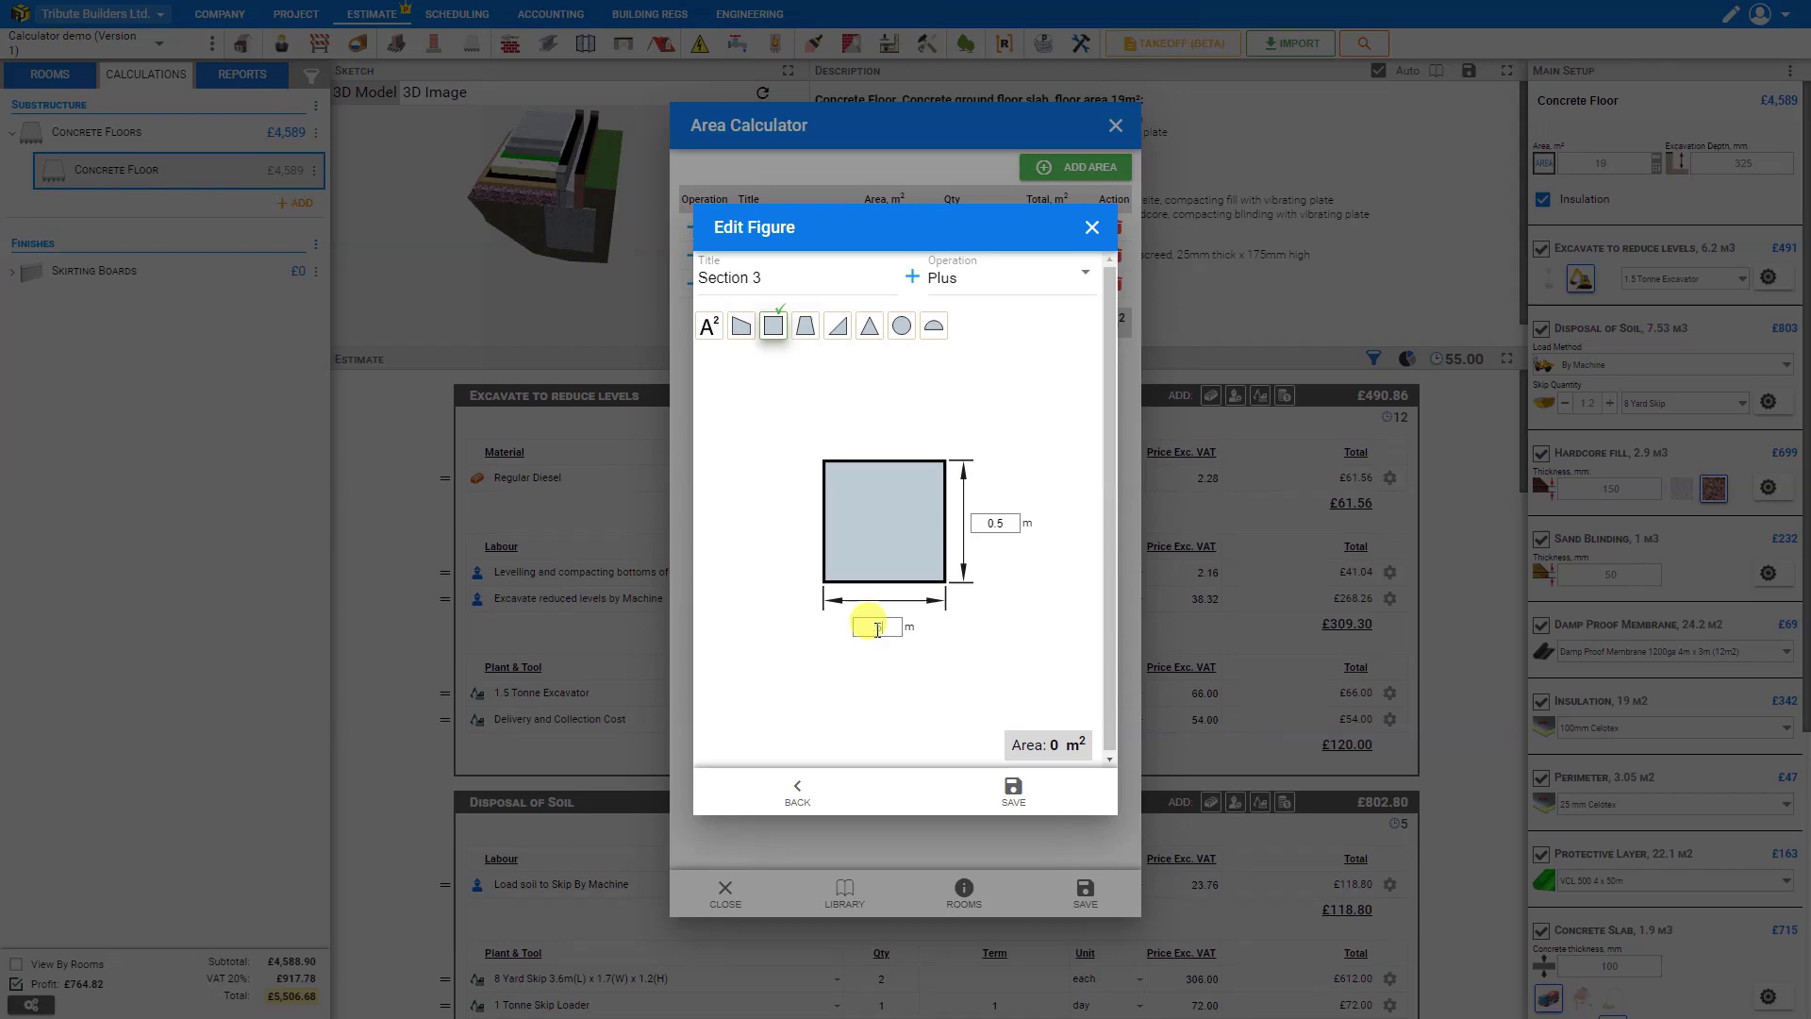
text(.5)
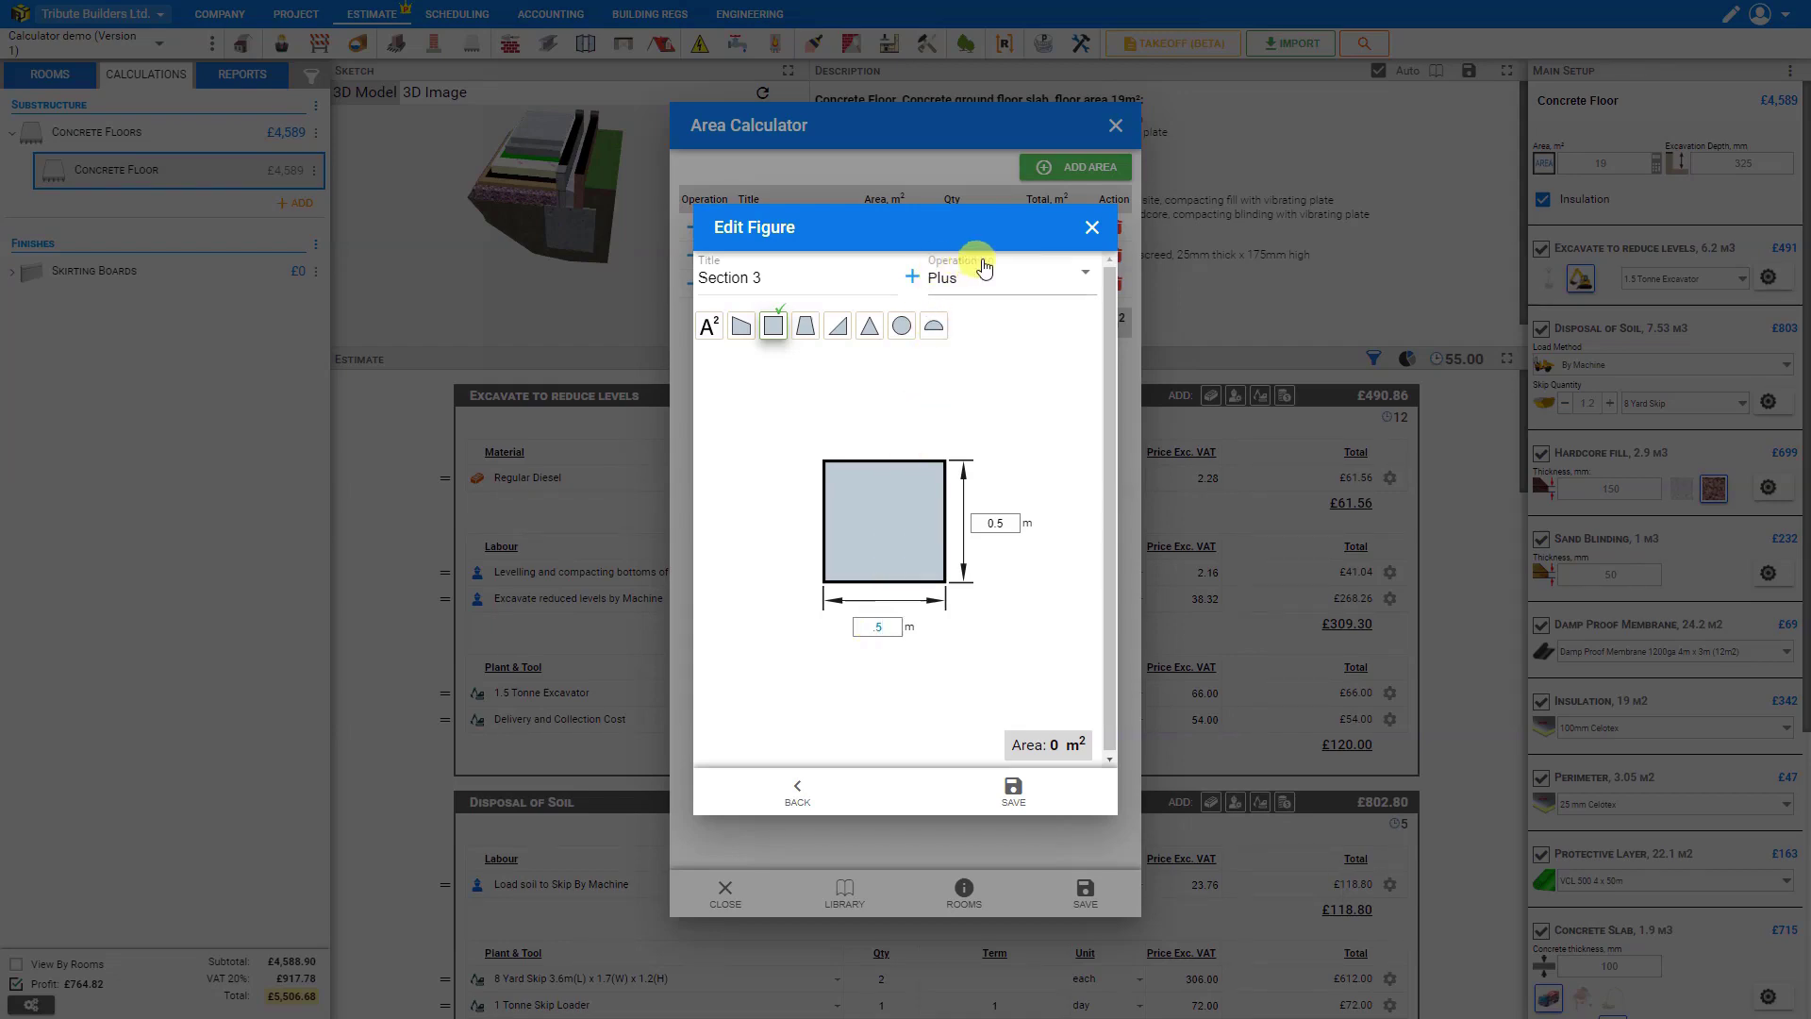
click(1086, 275)
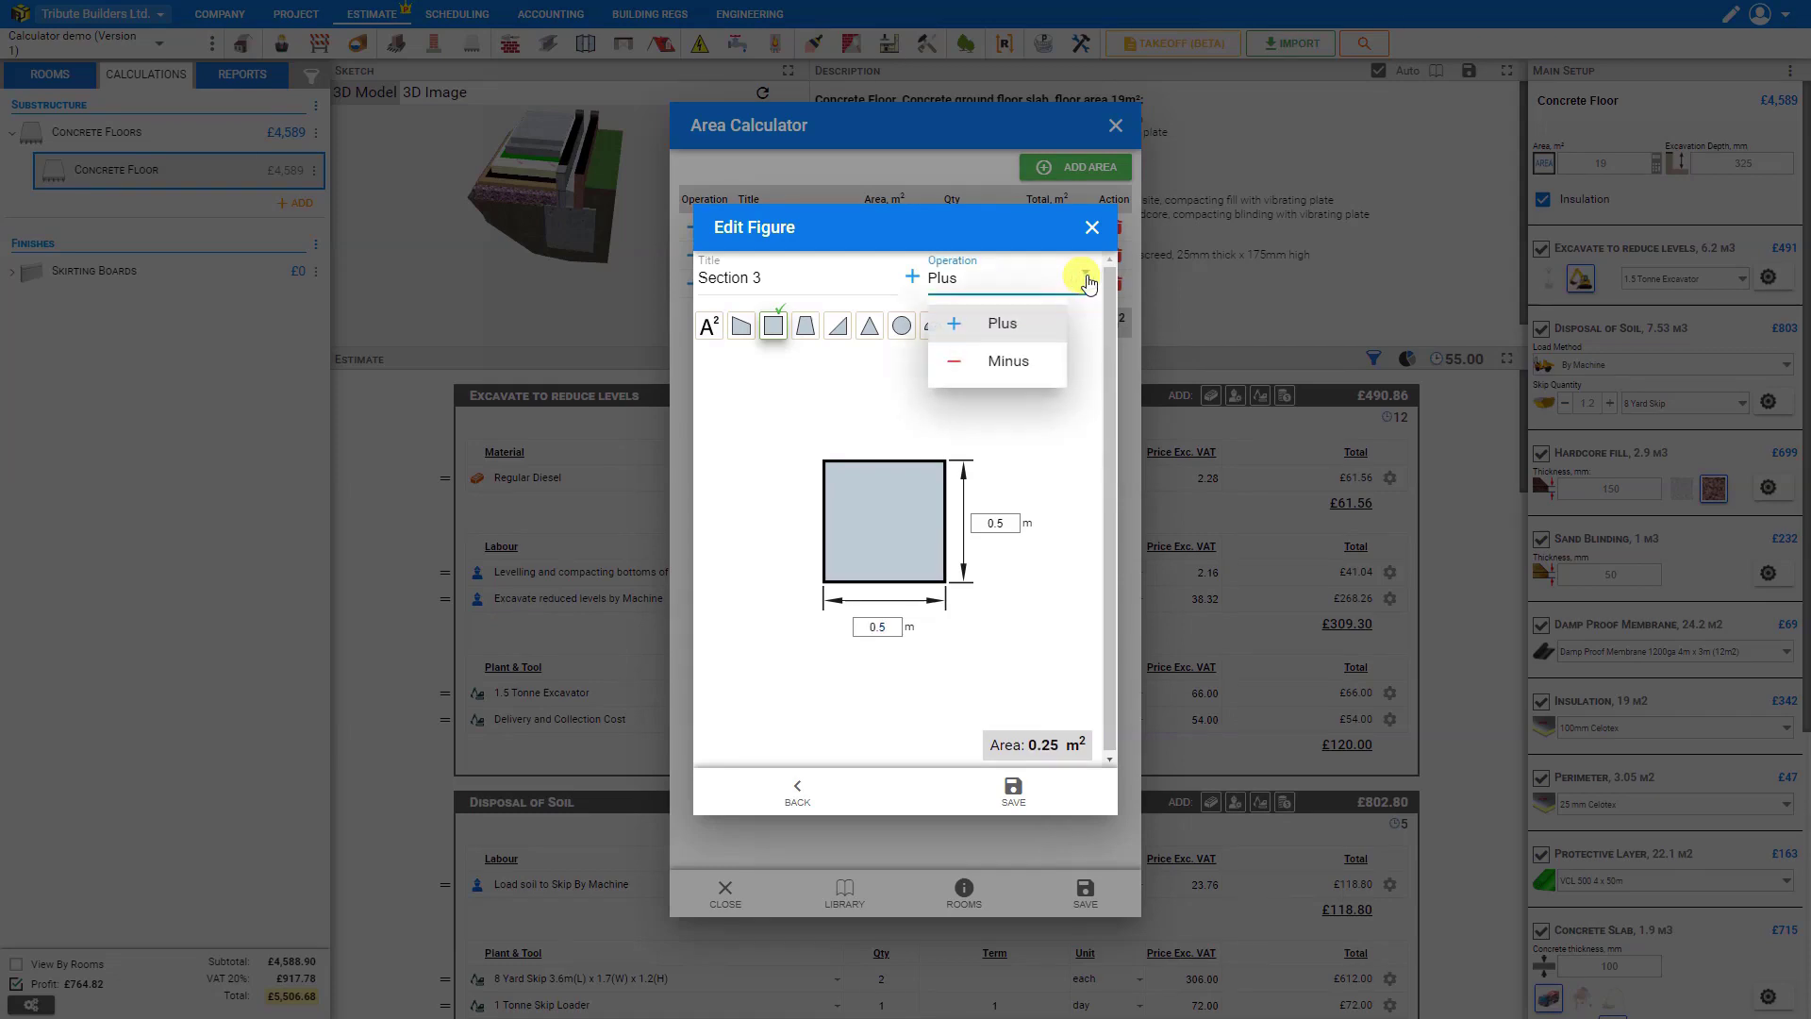
click(1025, 375)
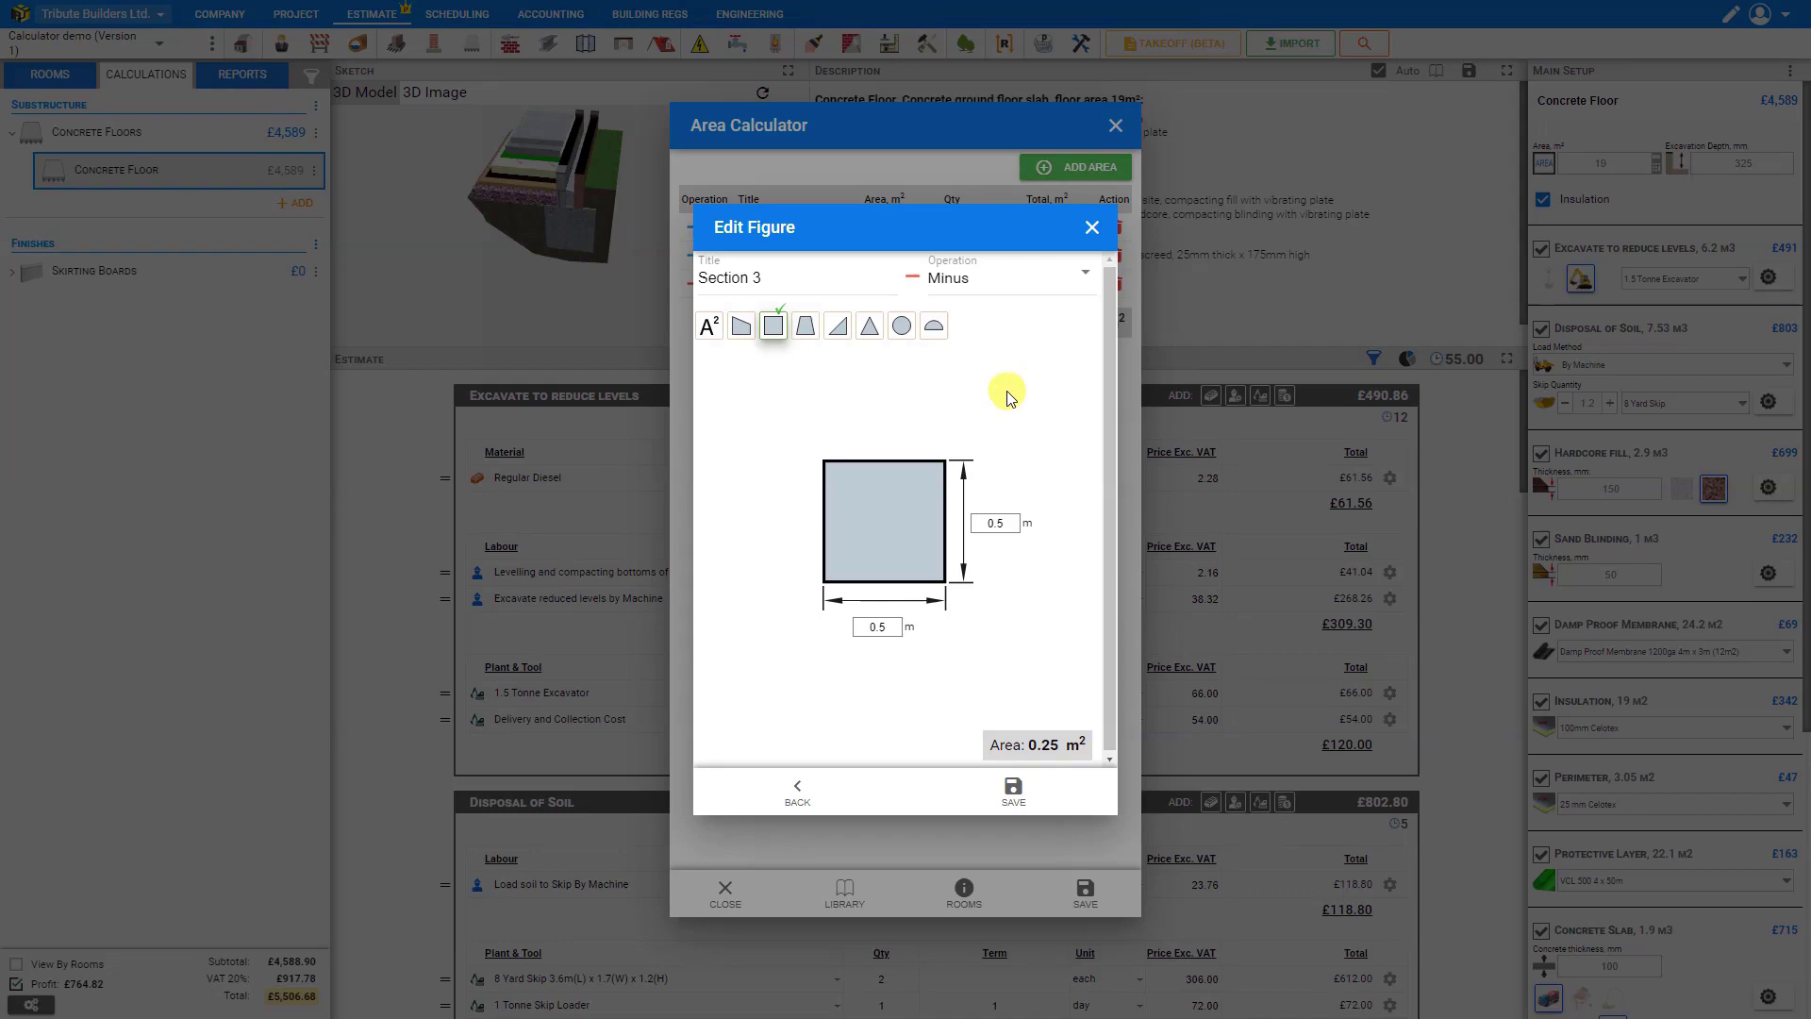
click(1011, 792)
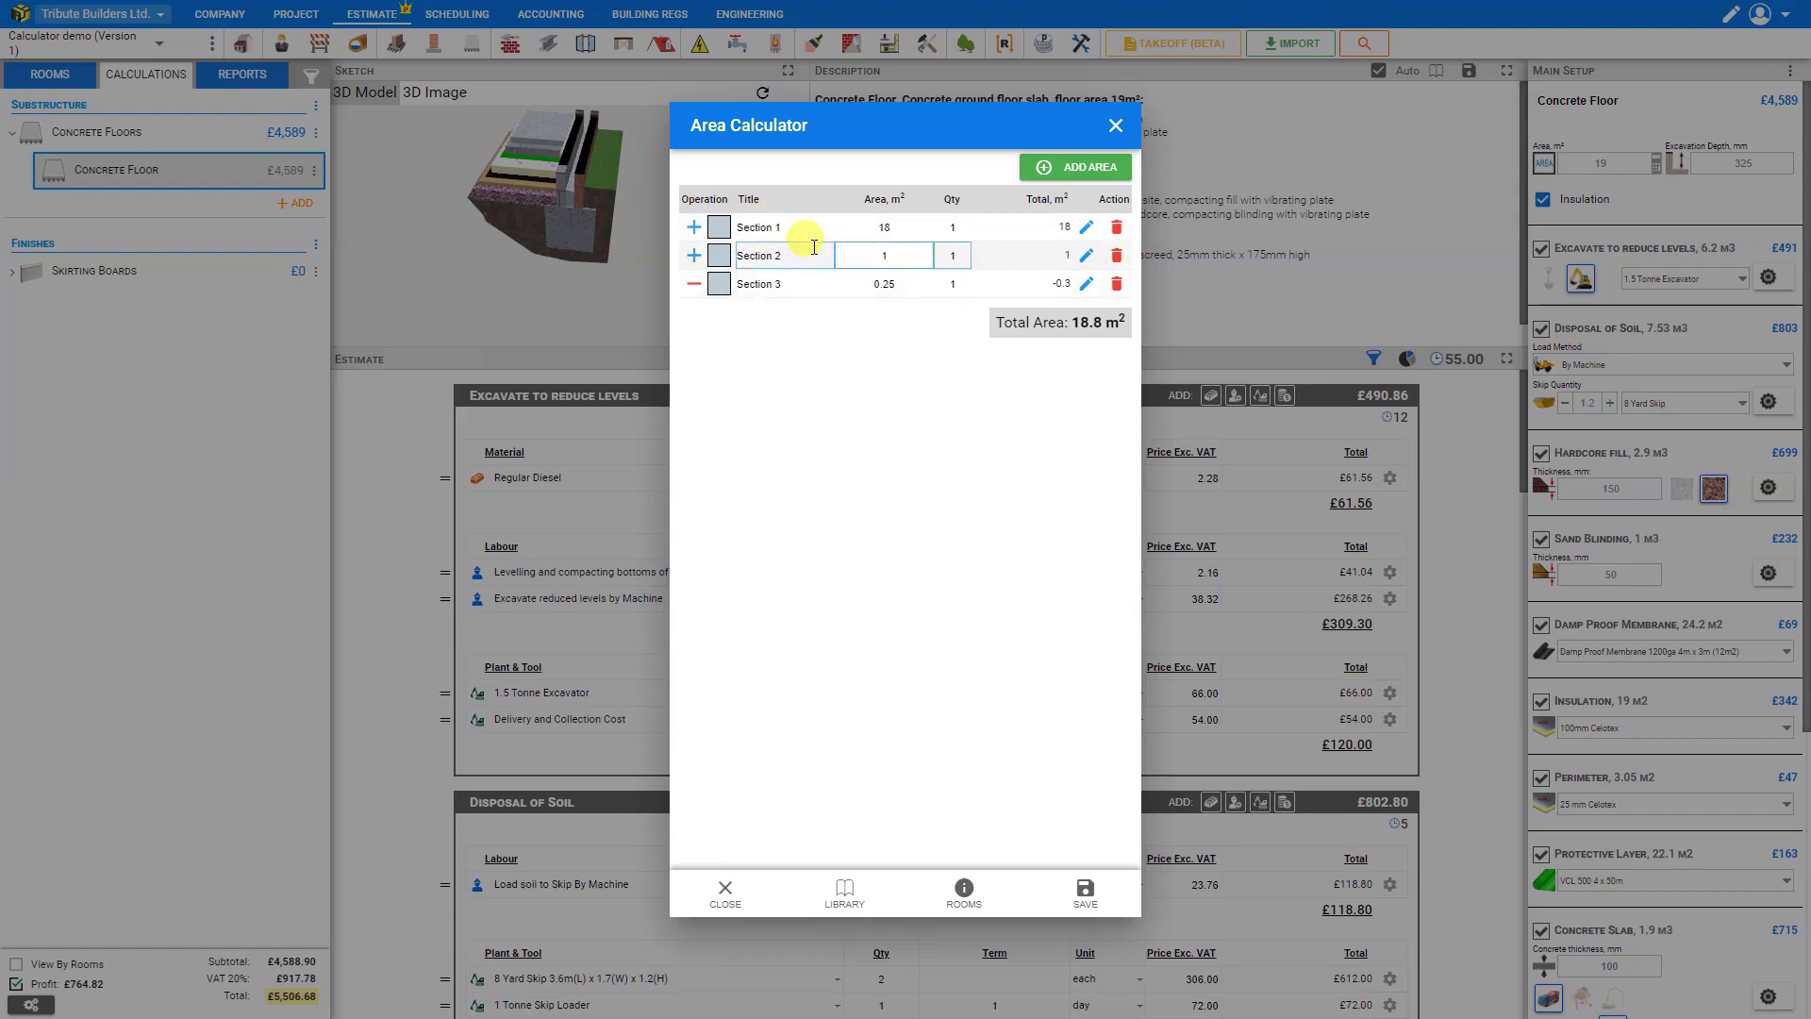
- Rename the three area sections as Main Room, Closet and Sump Pump, then save the area calculation
triple_click(764, 231)
text(Main Room)
triple_click(760, 257)
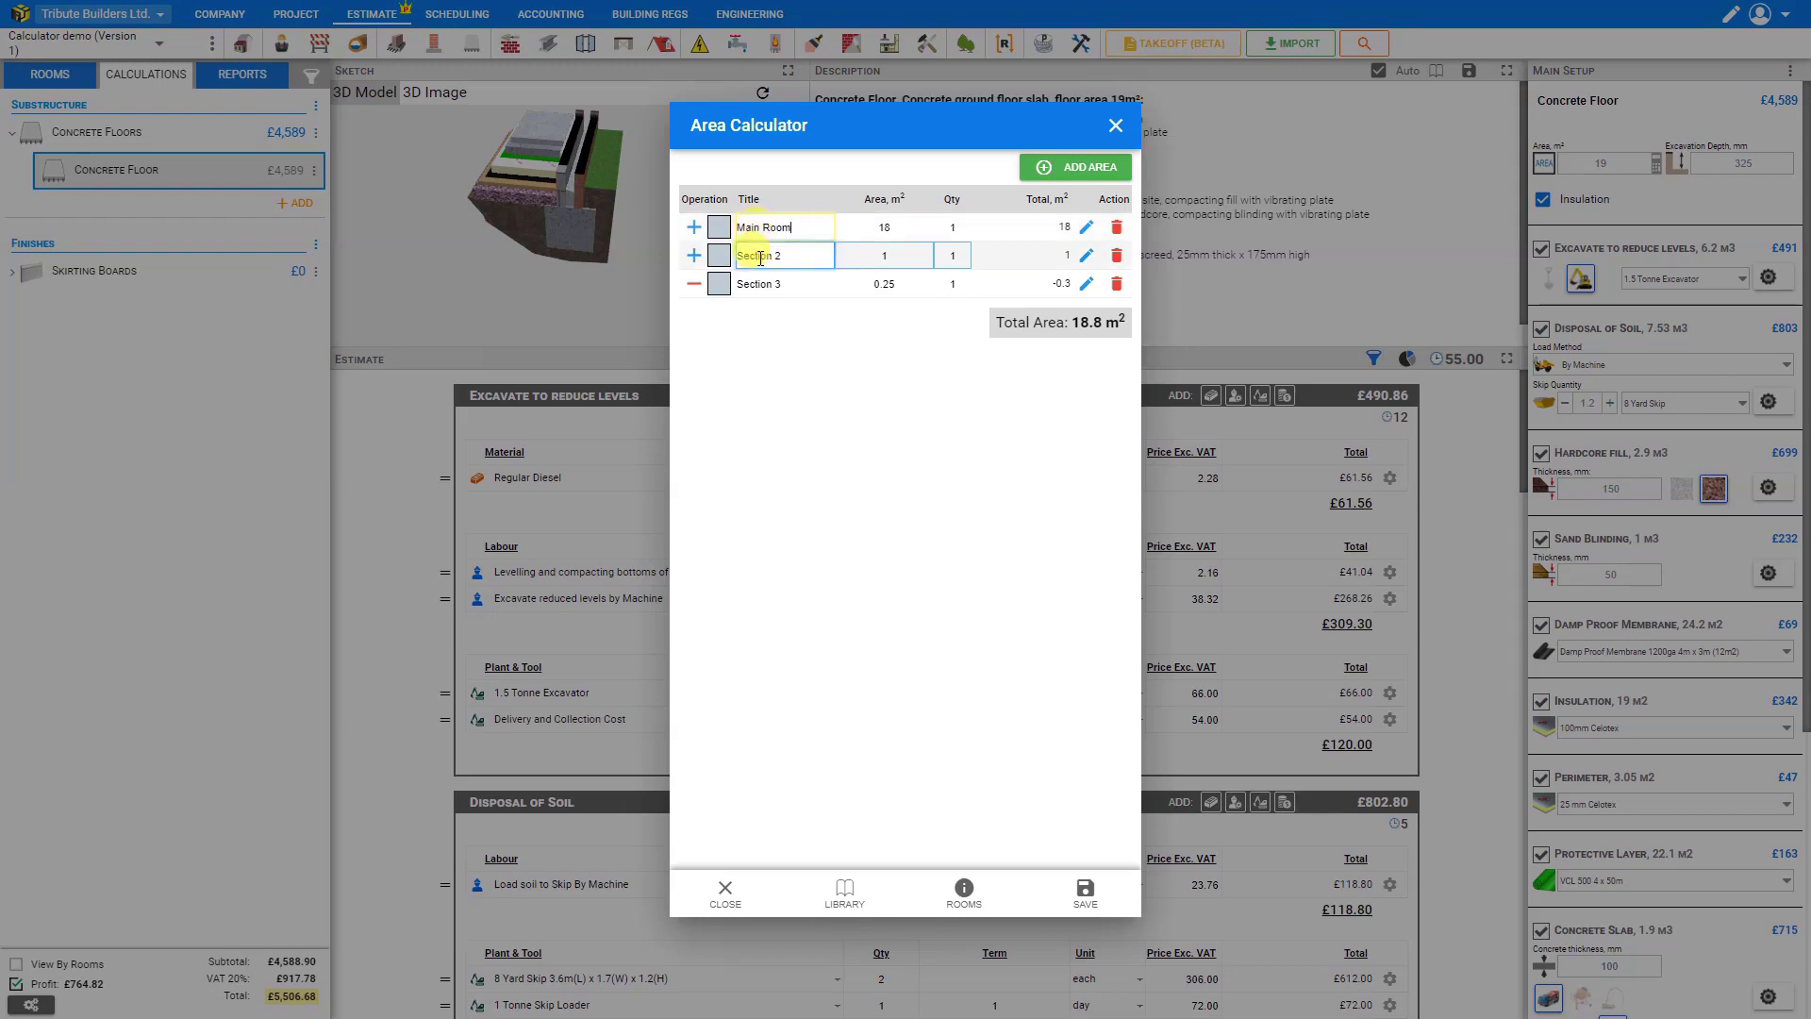
text(Closet)
triple_click(750, 286)
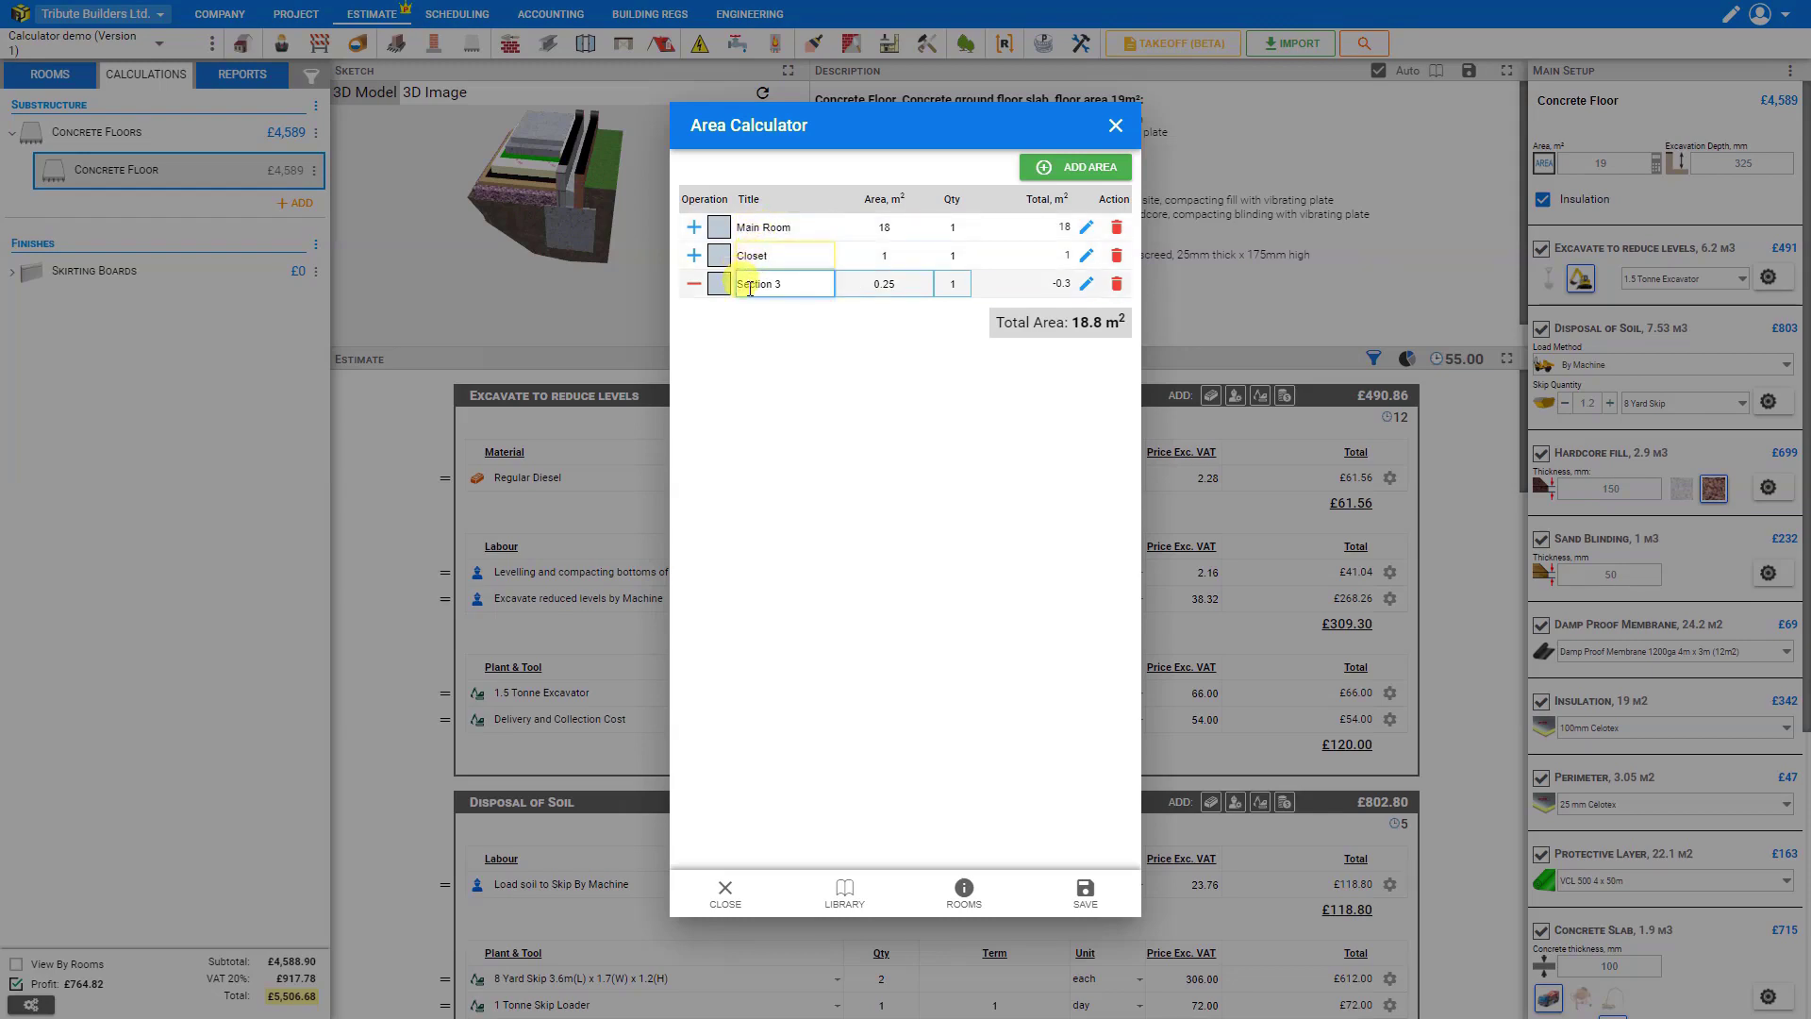
text(Sump Pump)
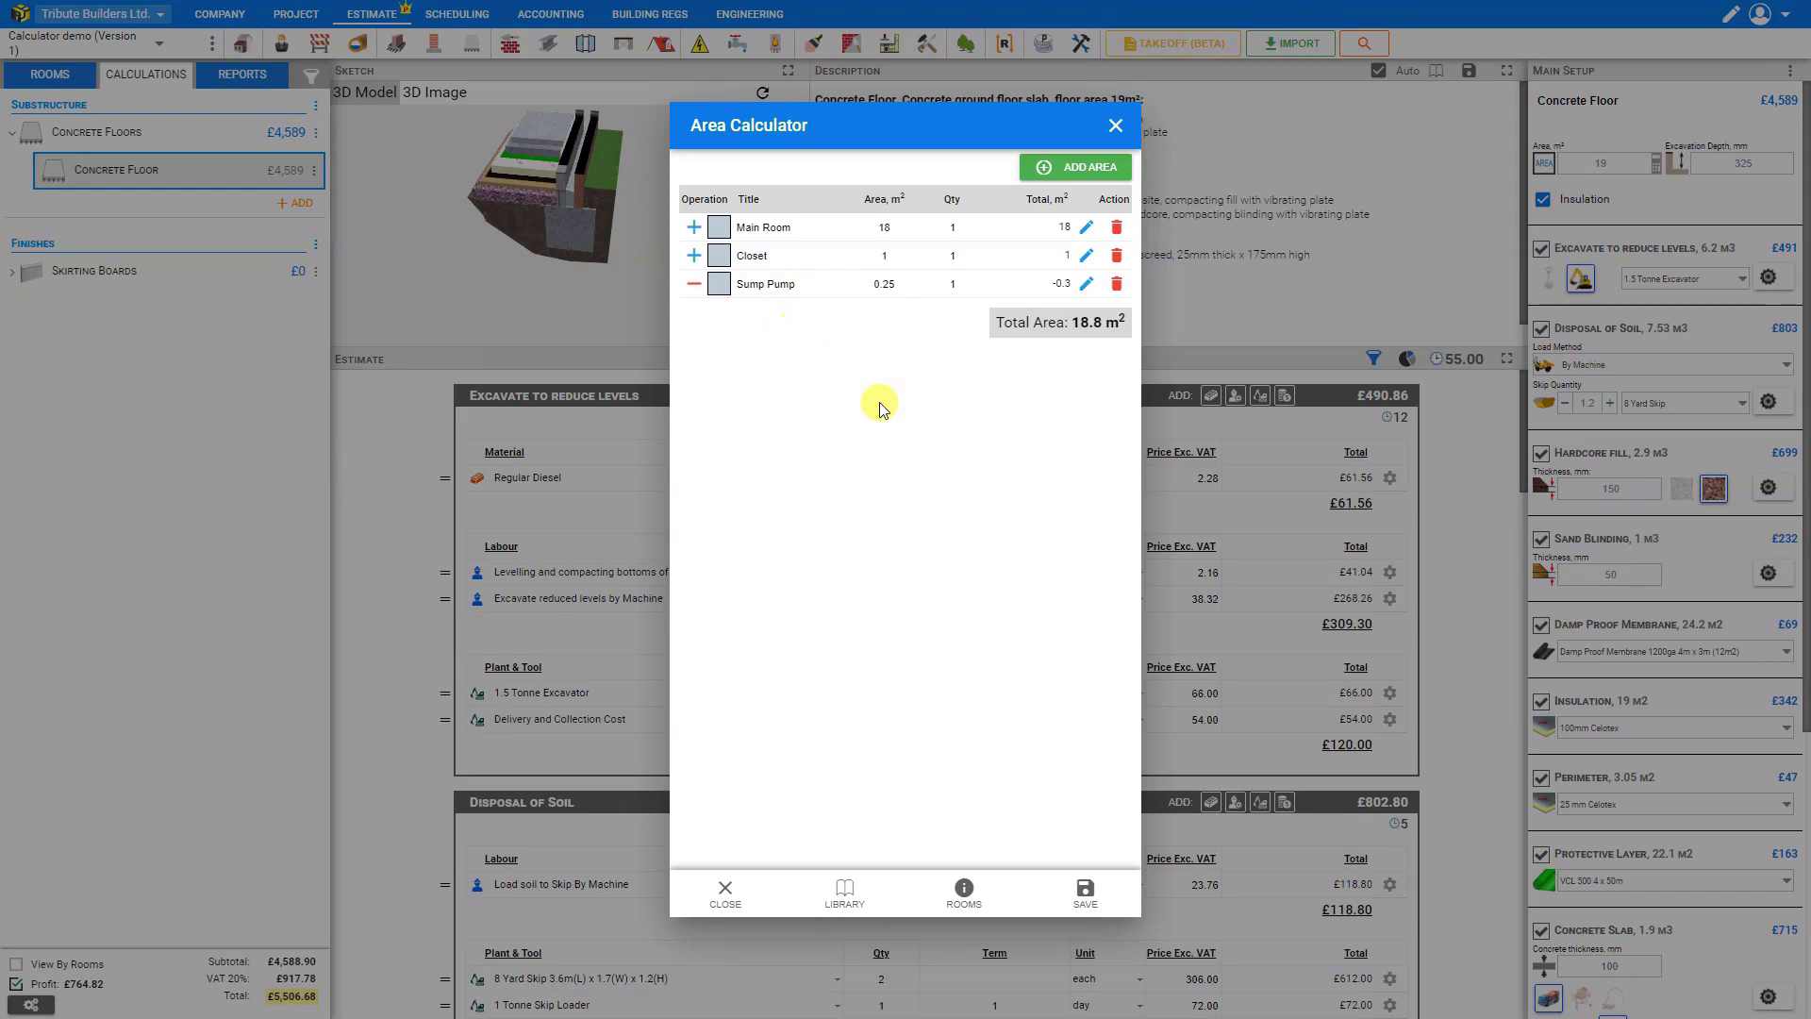
click(1087, 899)
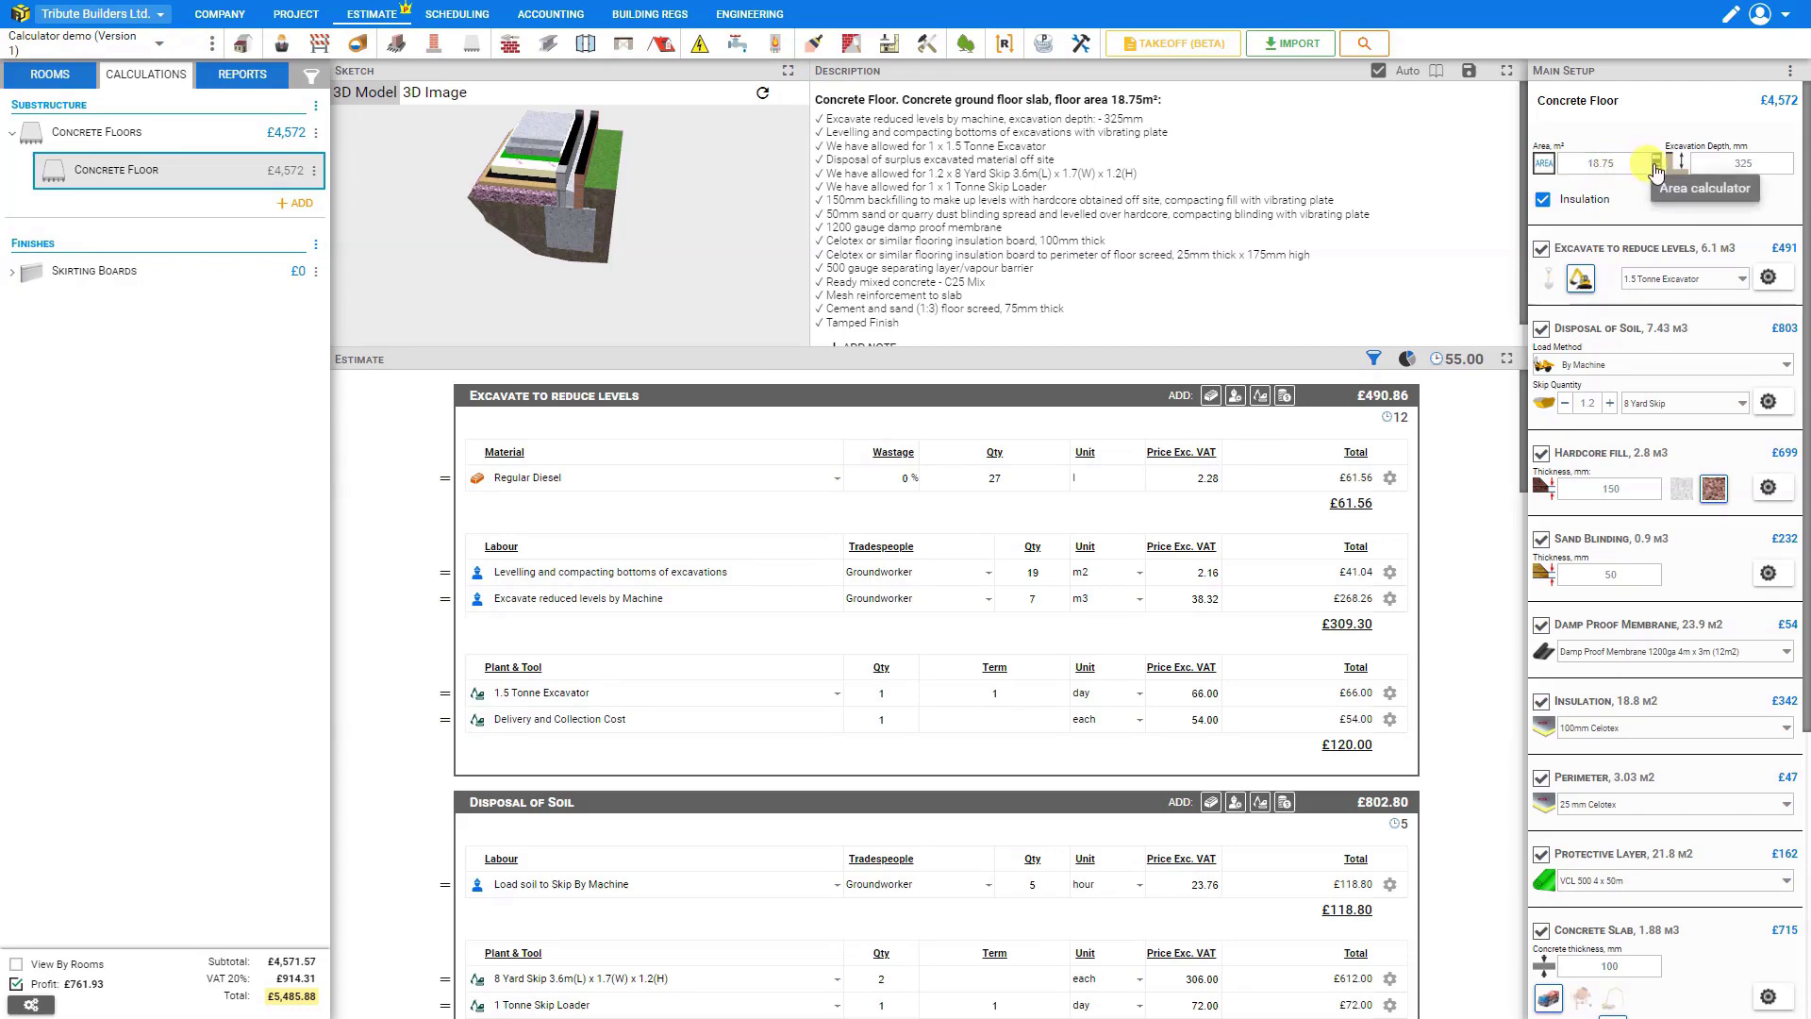
- Reopen the area calculator and add a right-angled triangle section 2.9 m high with a 1.39 m base
click(1656, 165)
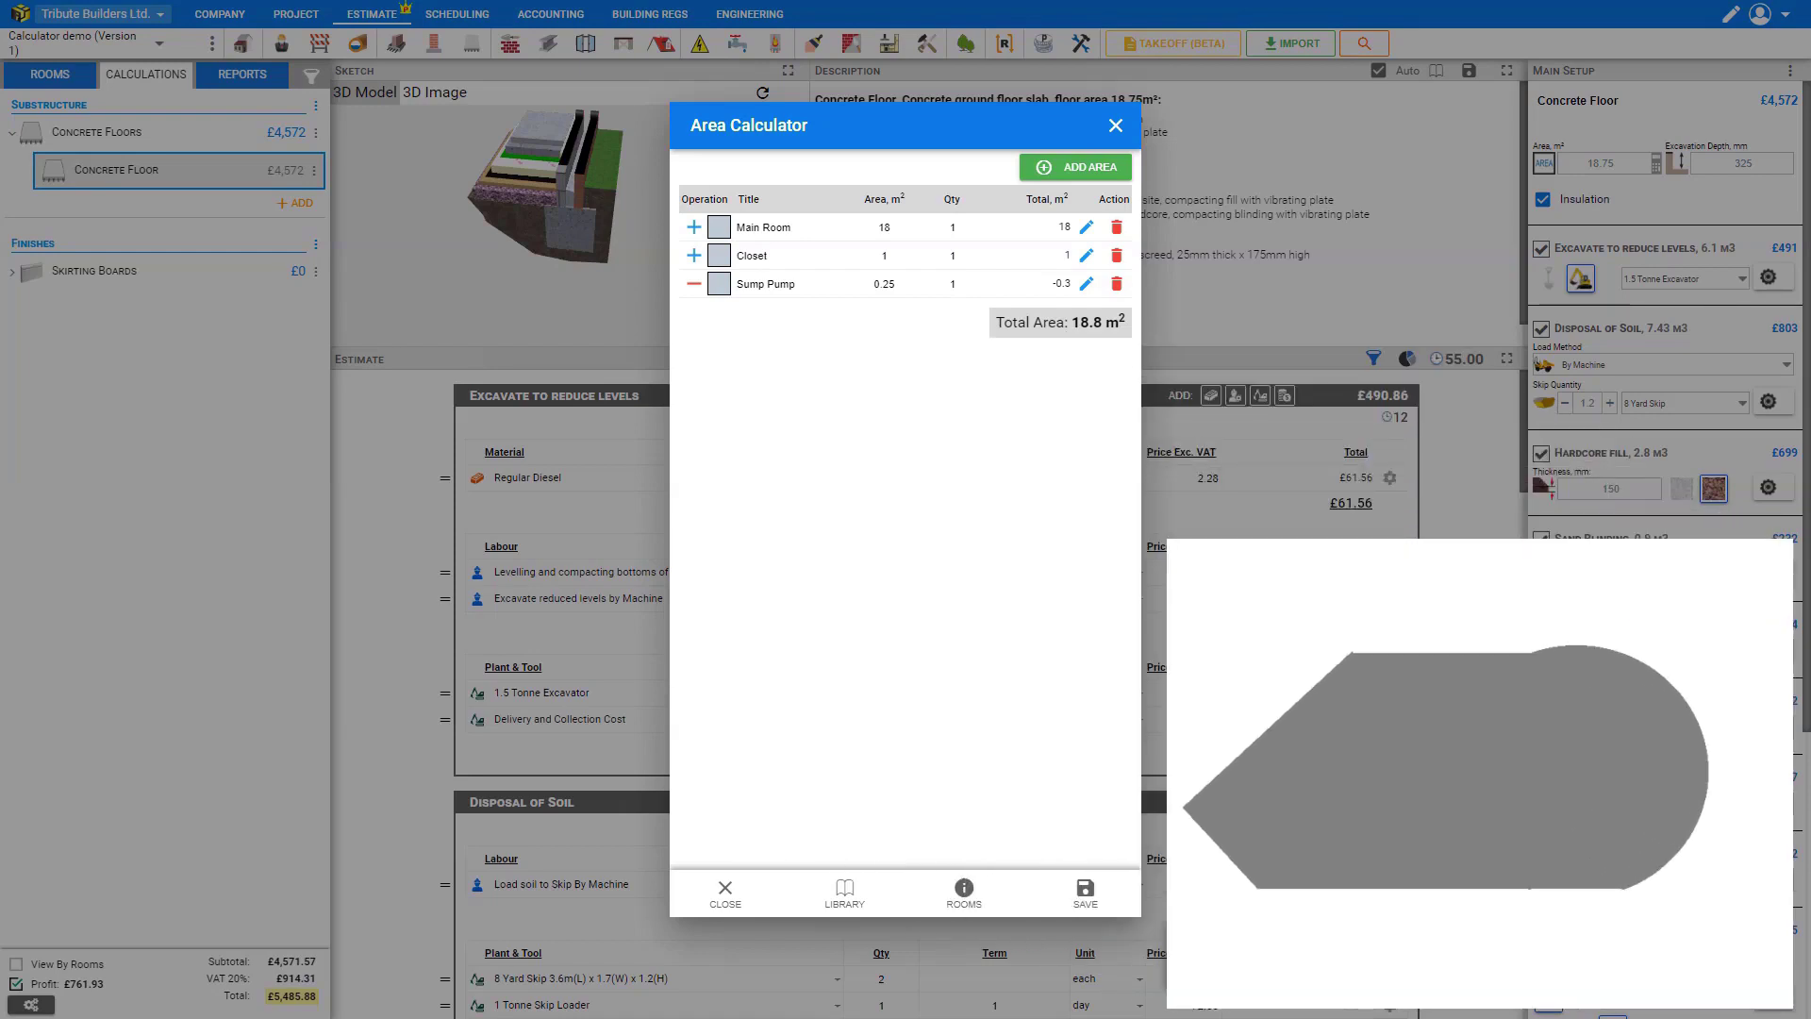
click(1094, 170)
click(1094, 170)
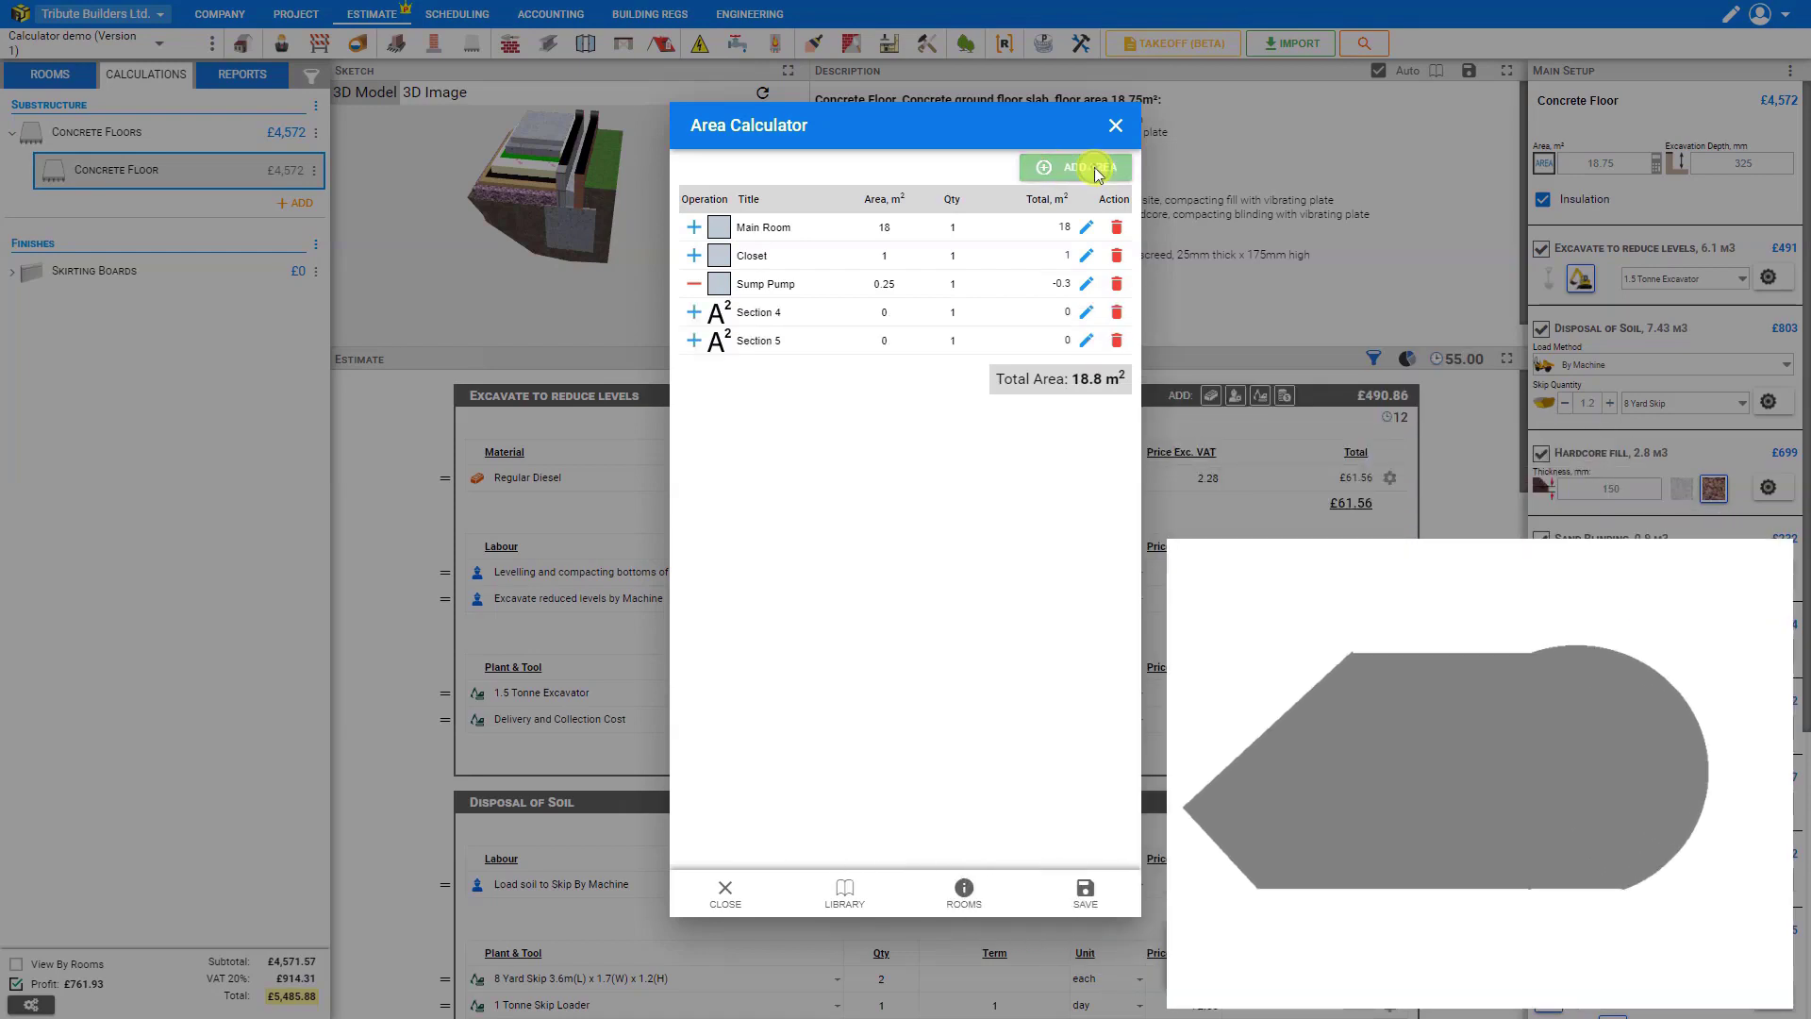
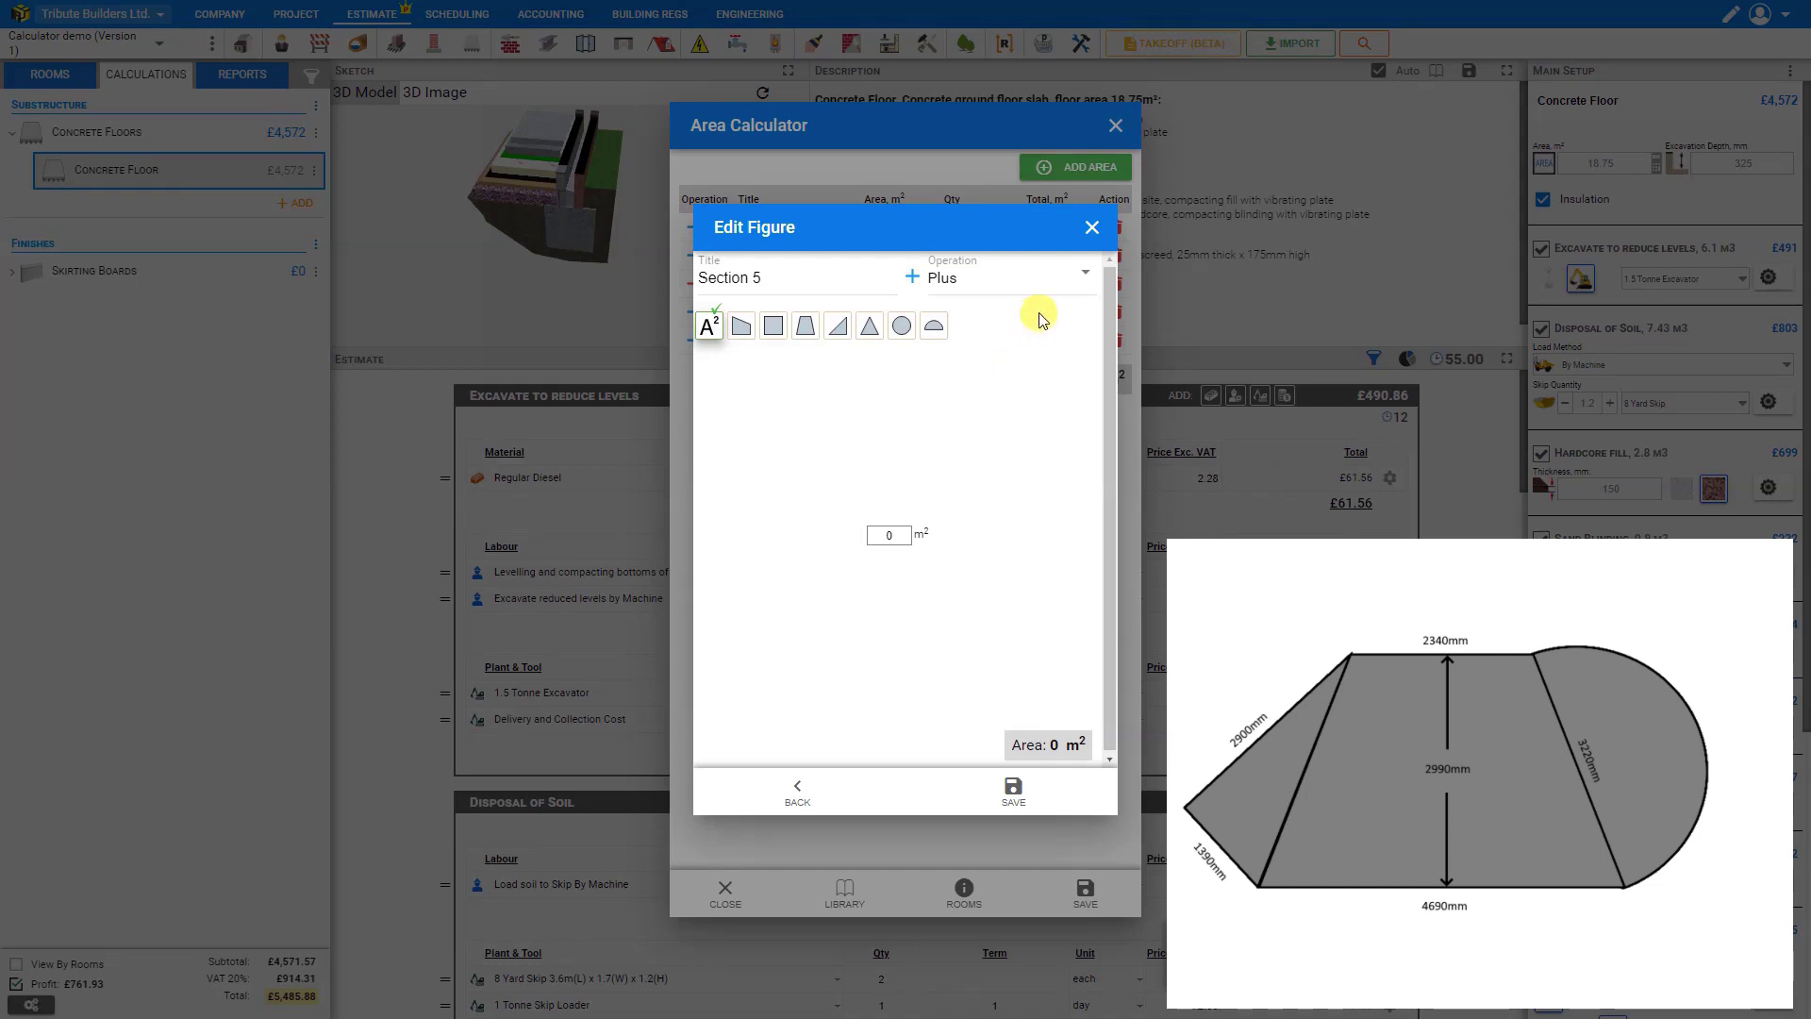
click(868, 332)
click(837, 326)
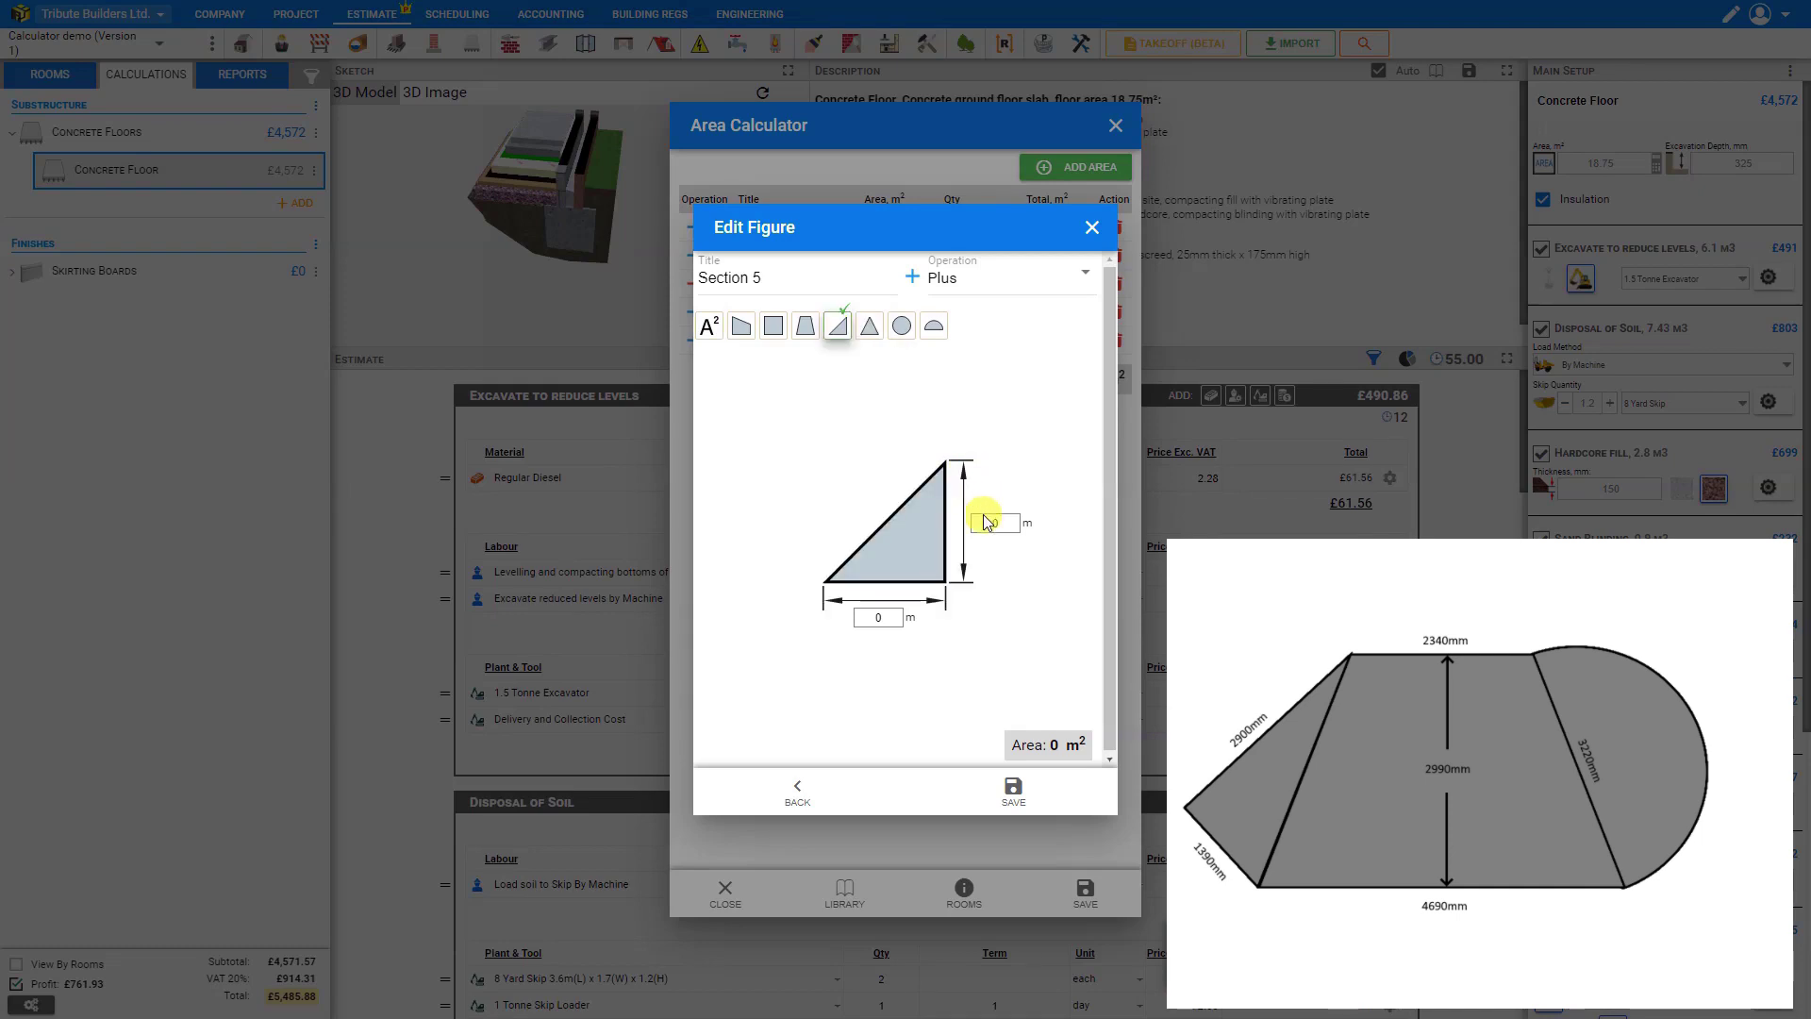
click(993, 523)
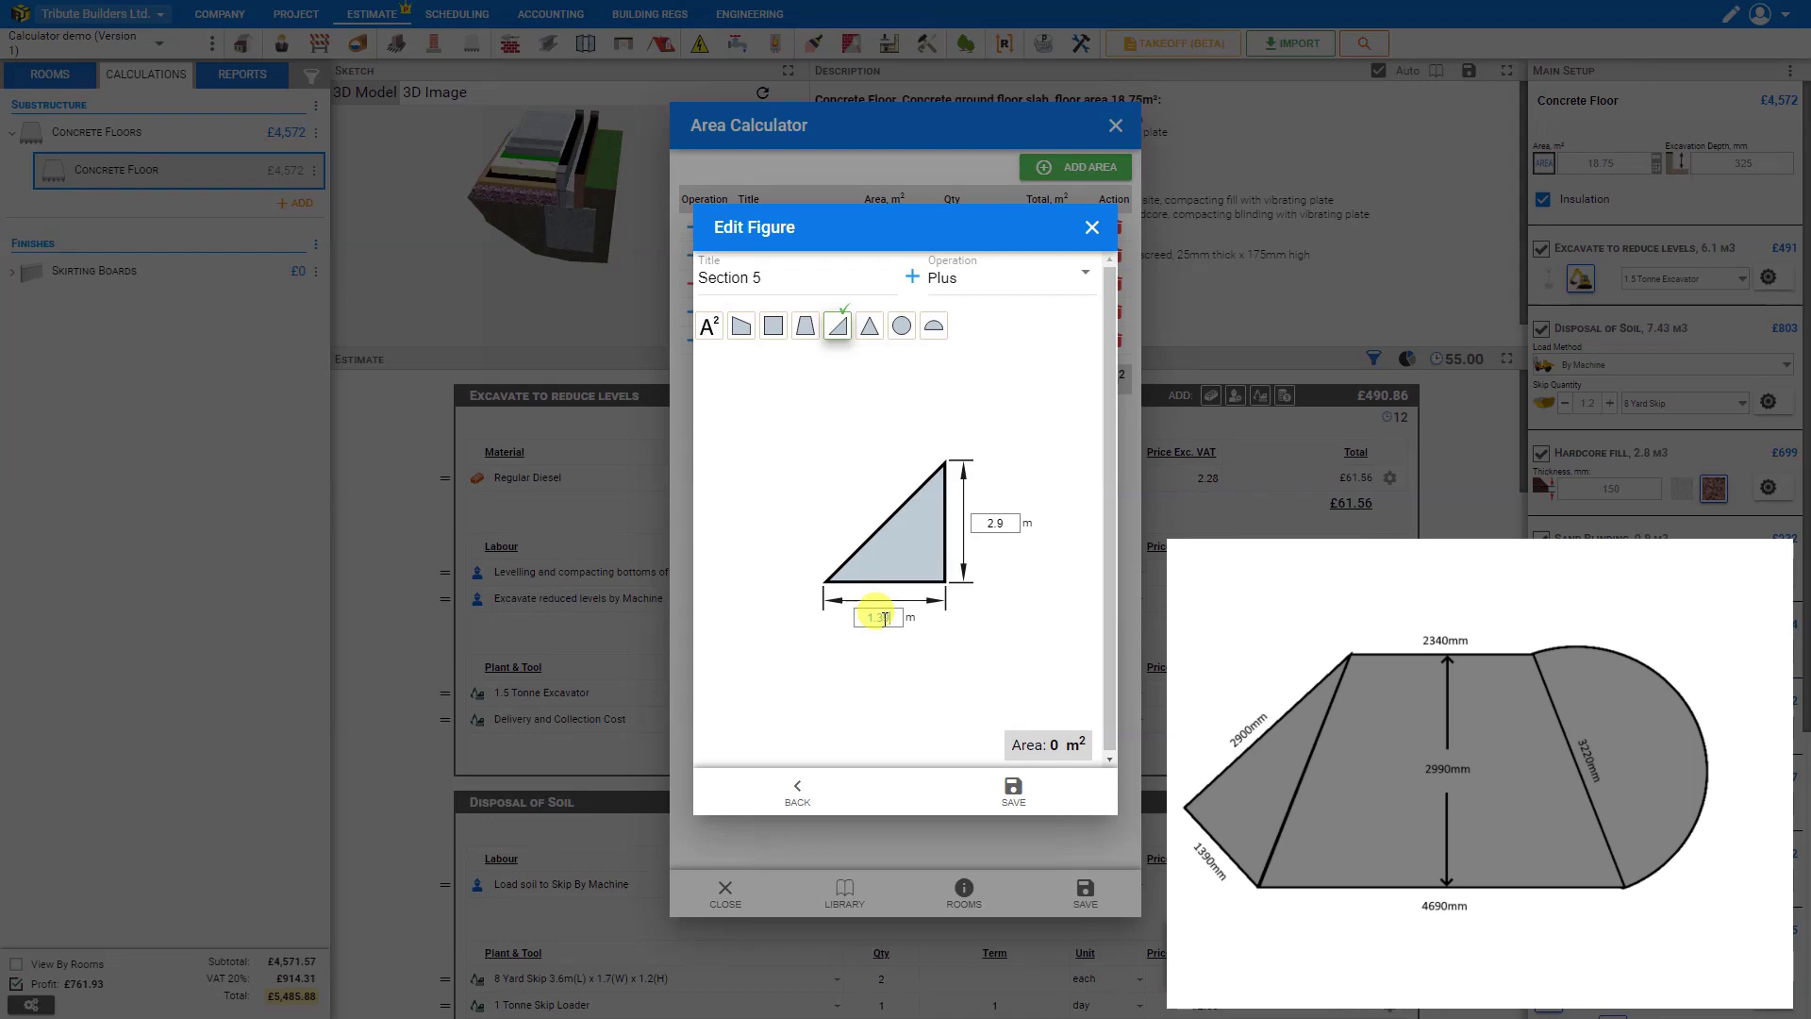
click(1013, 790)
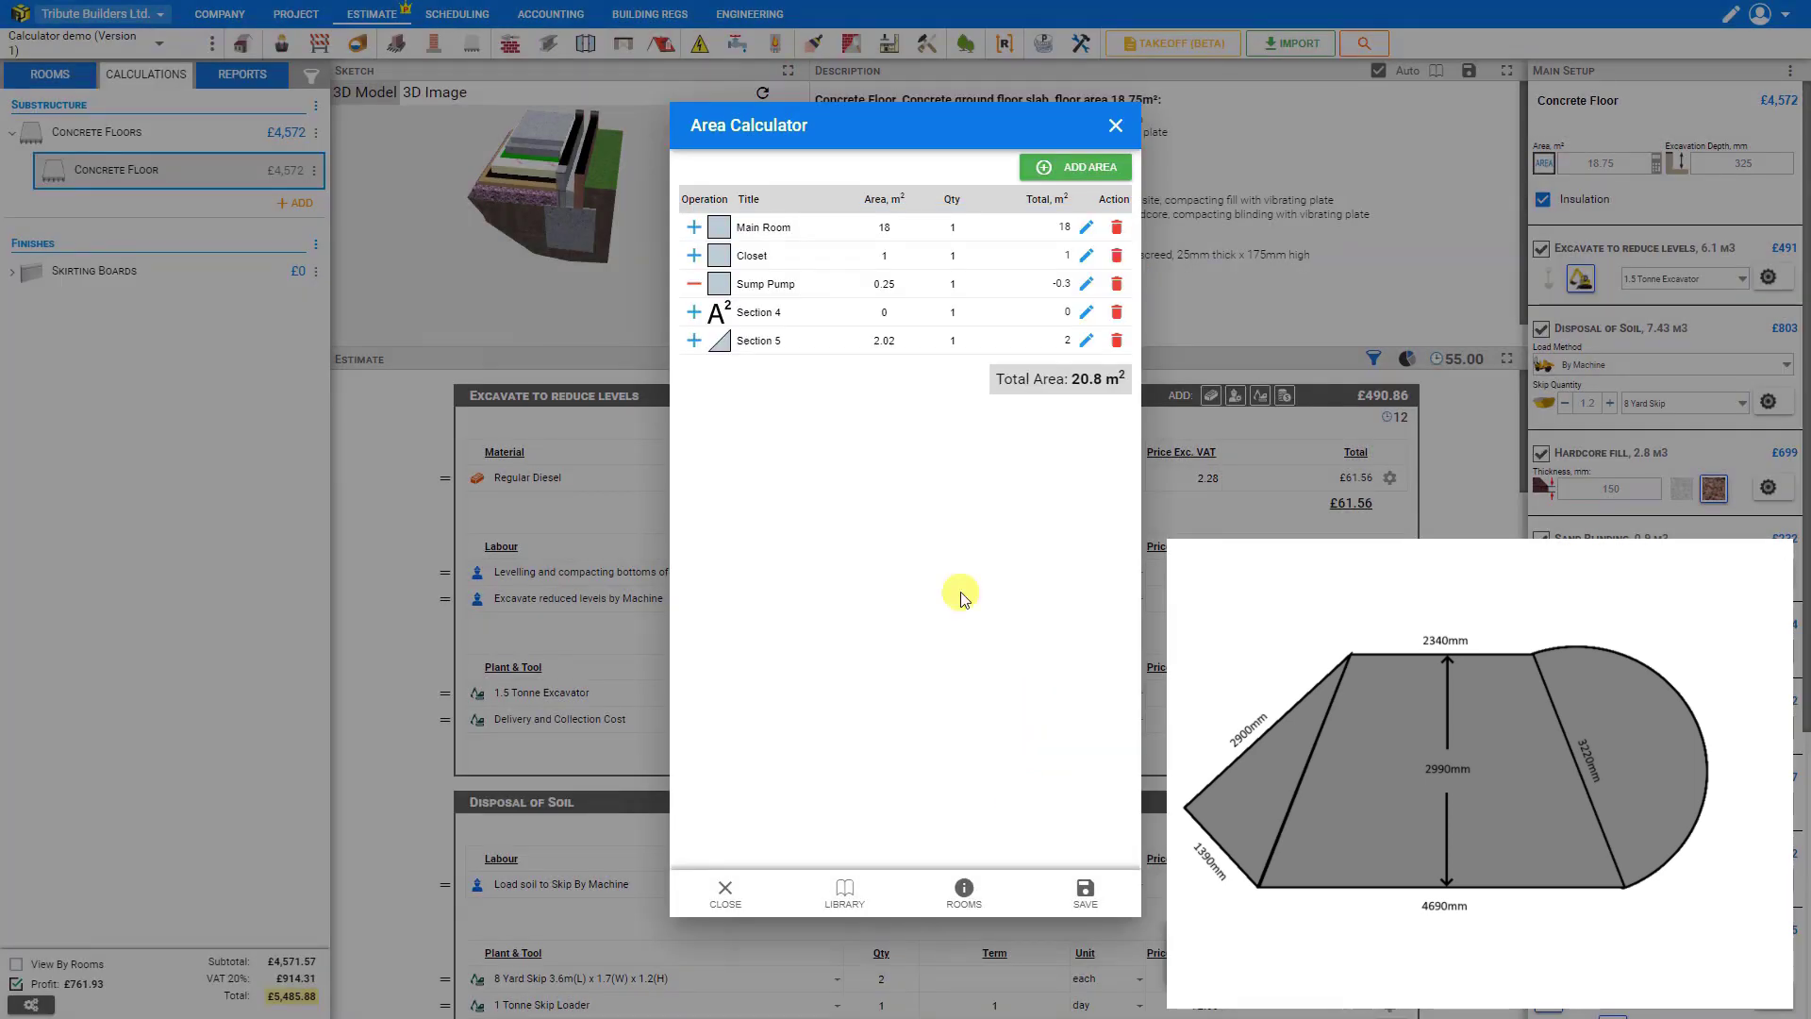
- Delete the empty Section 4 and the Main Room, Closet and Sump Pump sections from the area calculator
click(1110, 312)
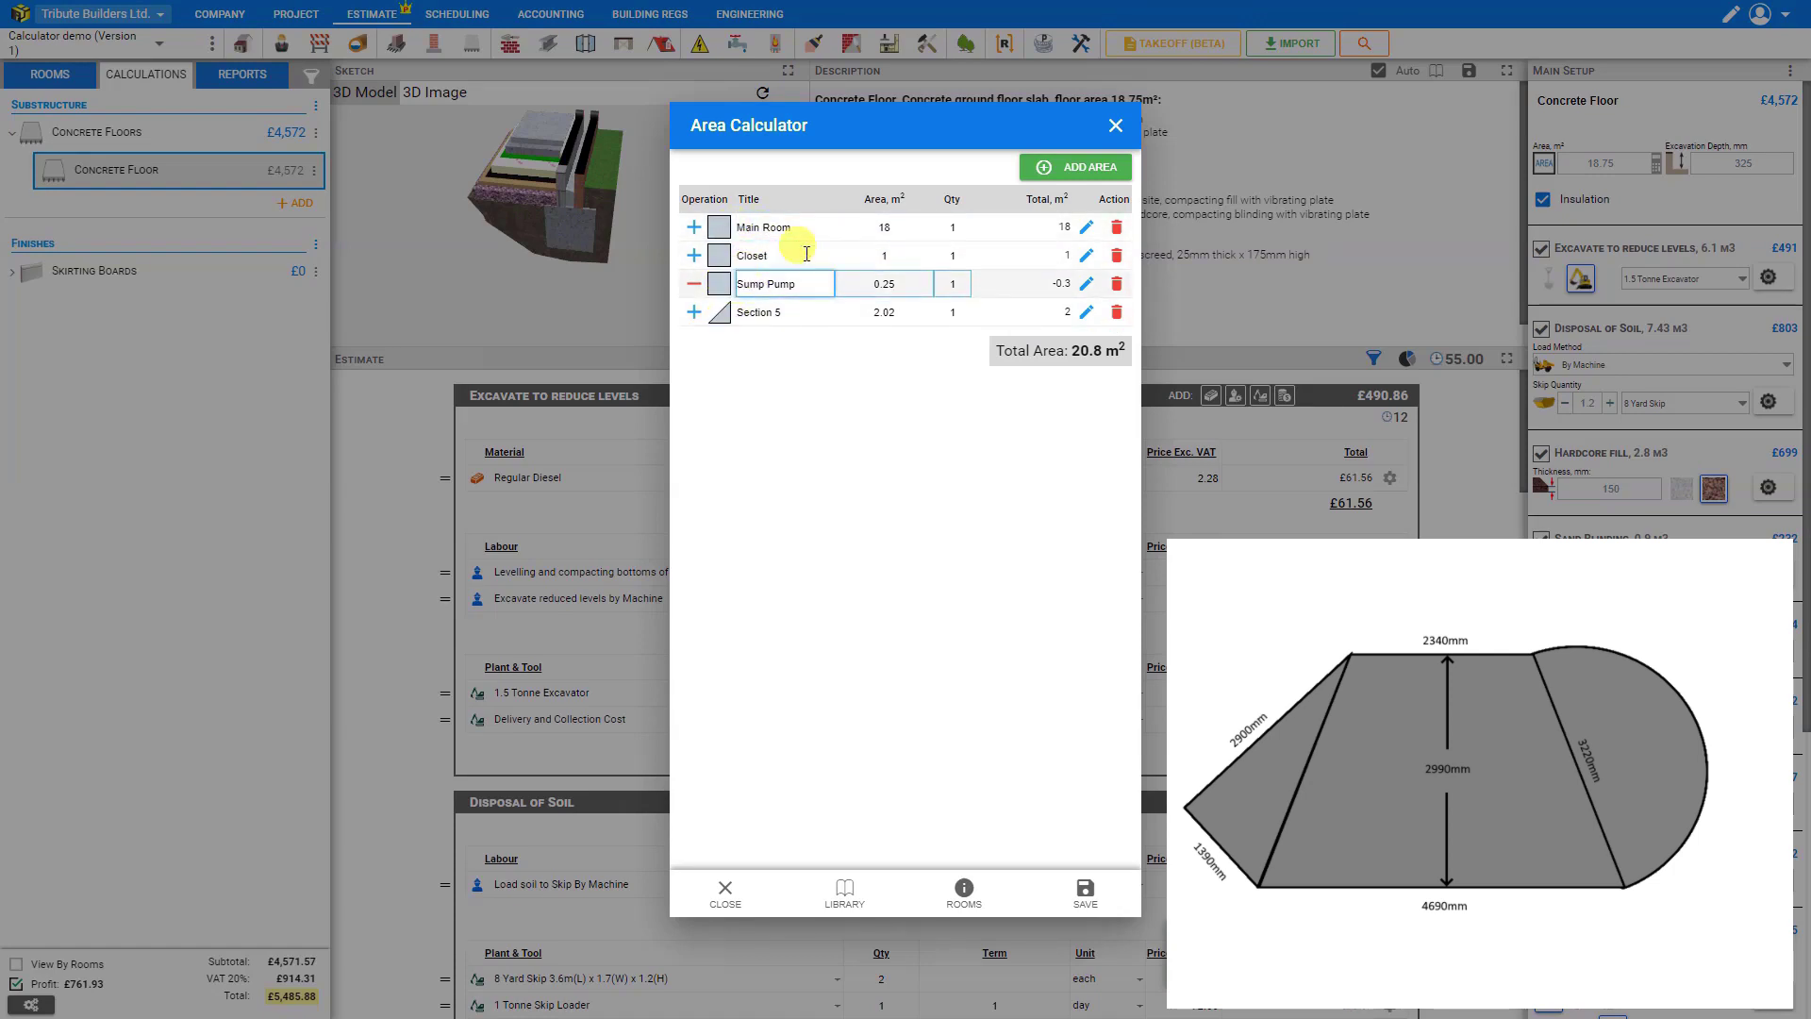
click(1117, 229)
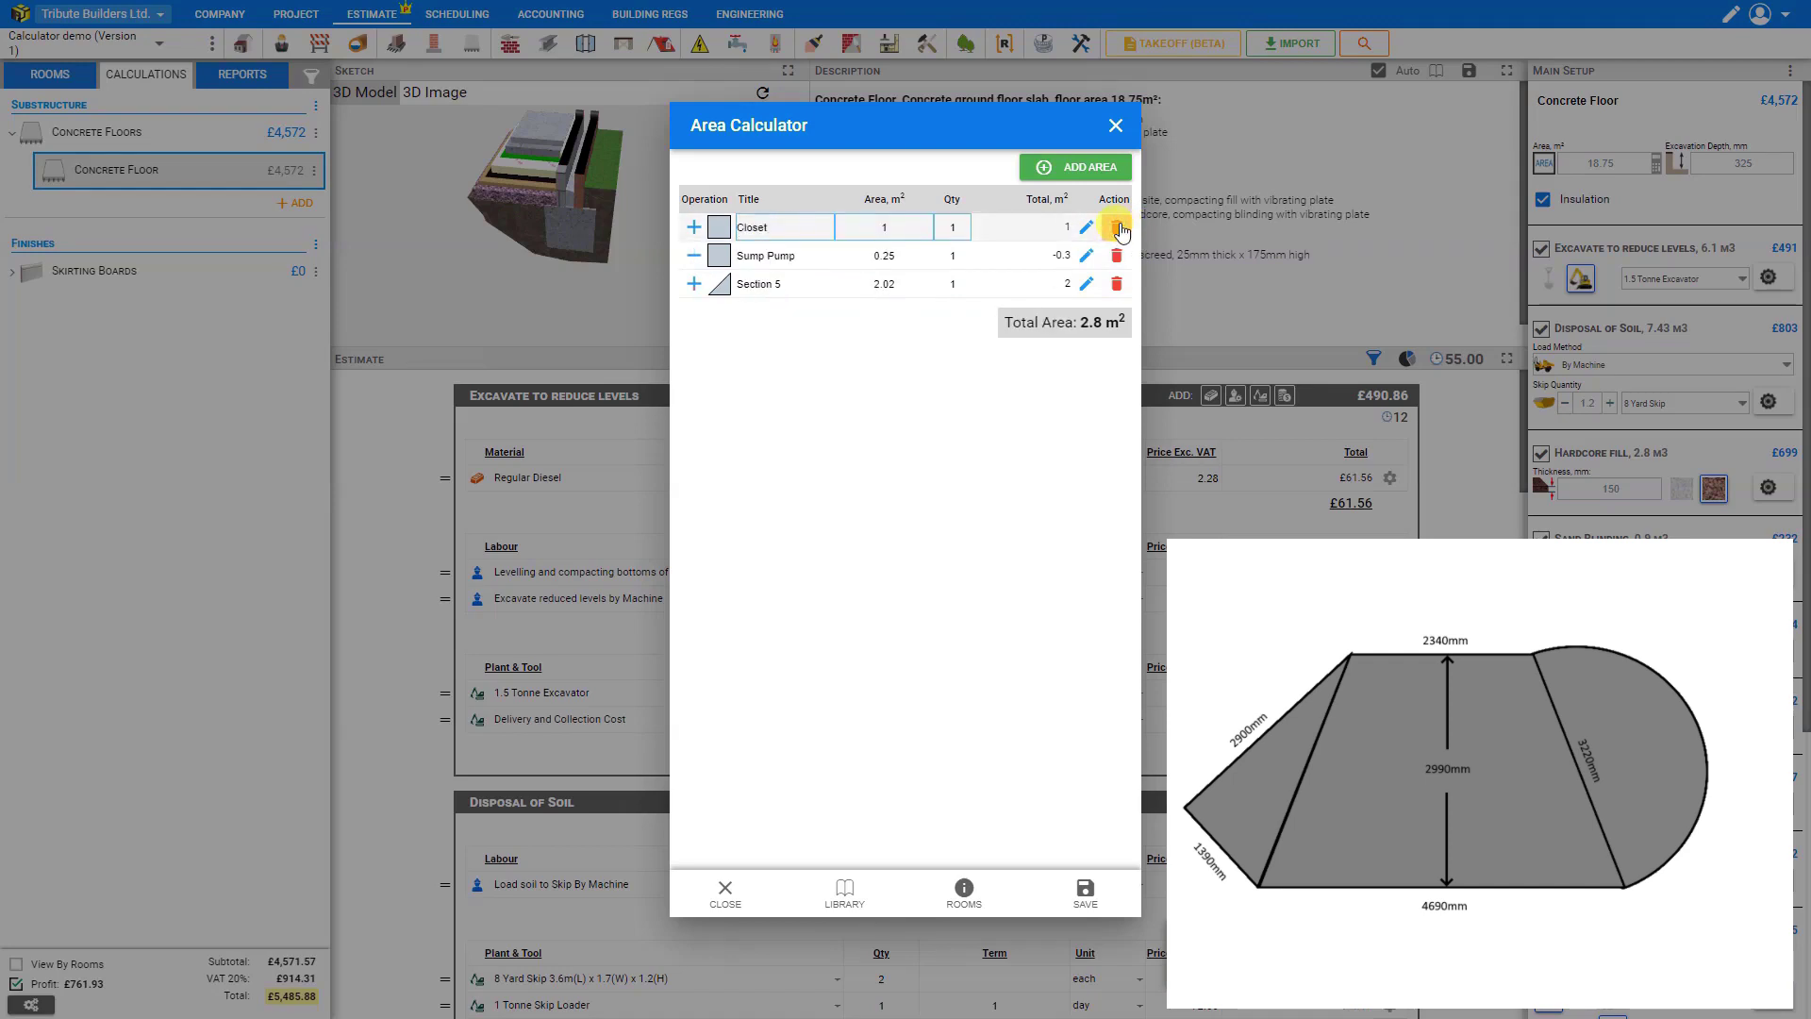
click(1118, 229)
click(1117, 228)
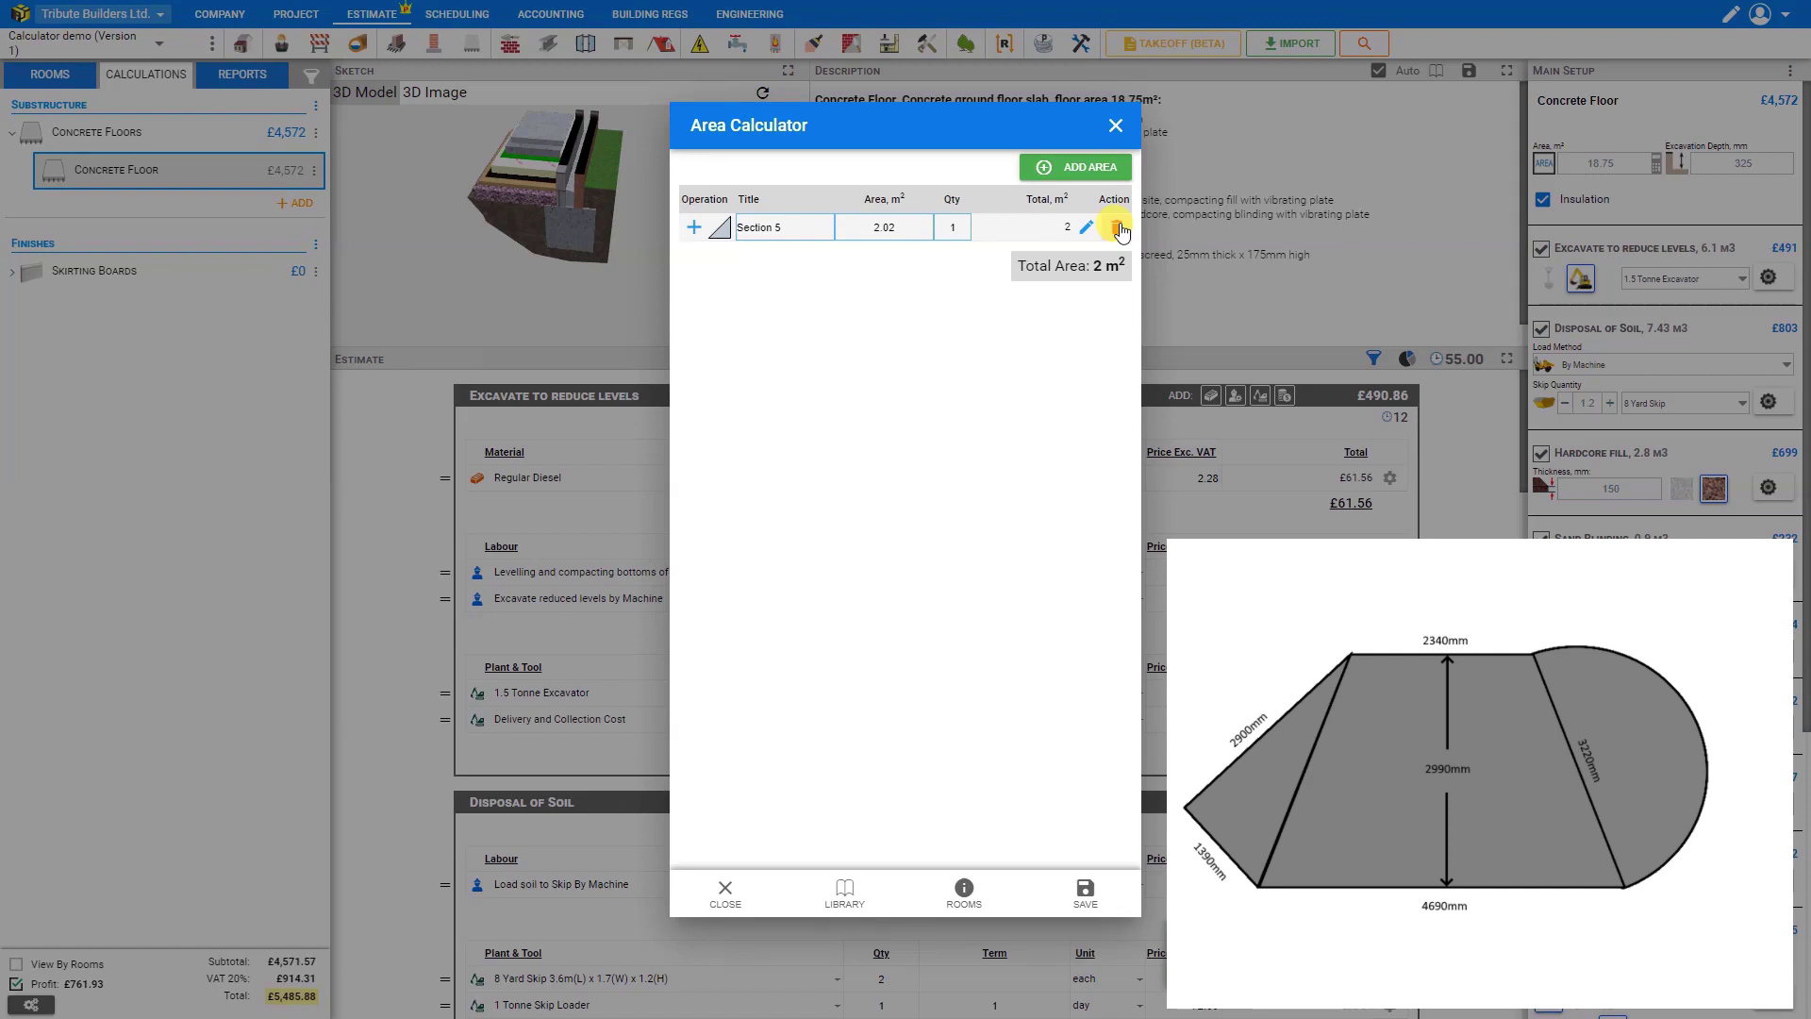
- Add a quadrilateral section with a 2.34 m upper side, a 4.69 m base and a 2.99 m height
click(1095, 167)
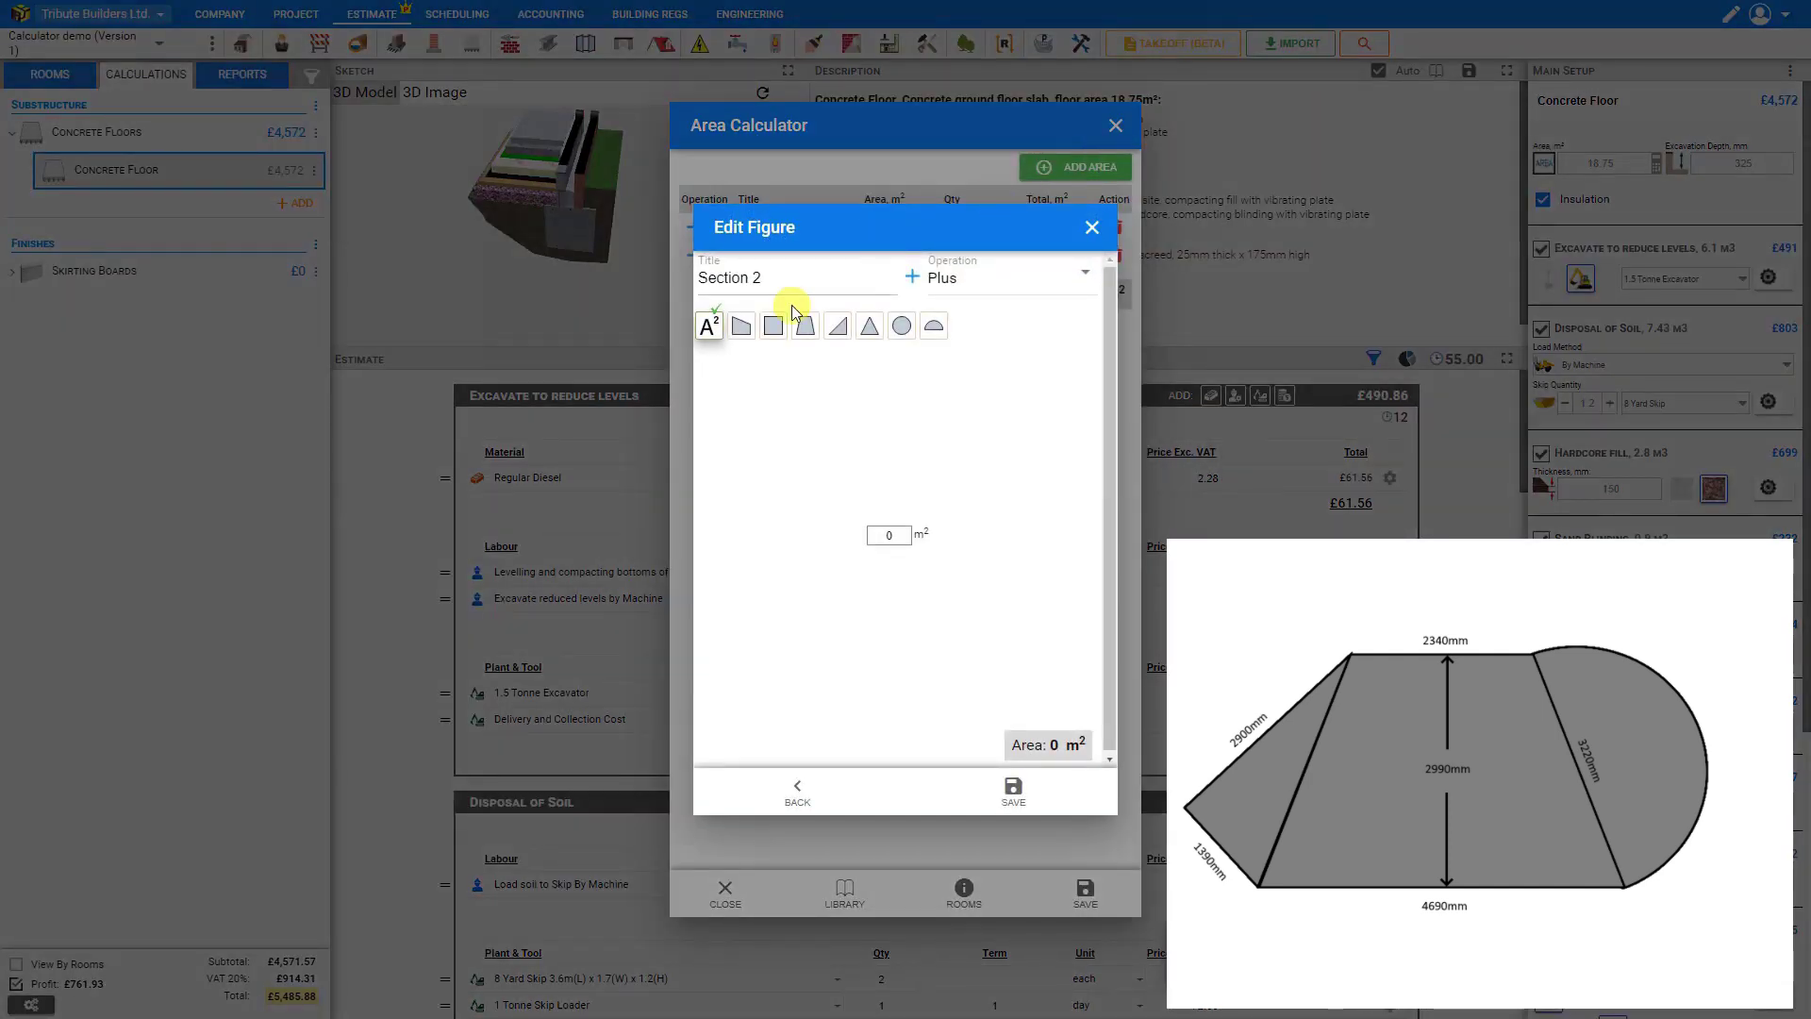
click(807, 330)
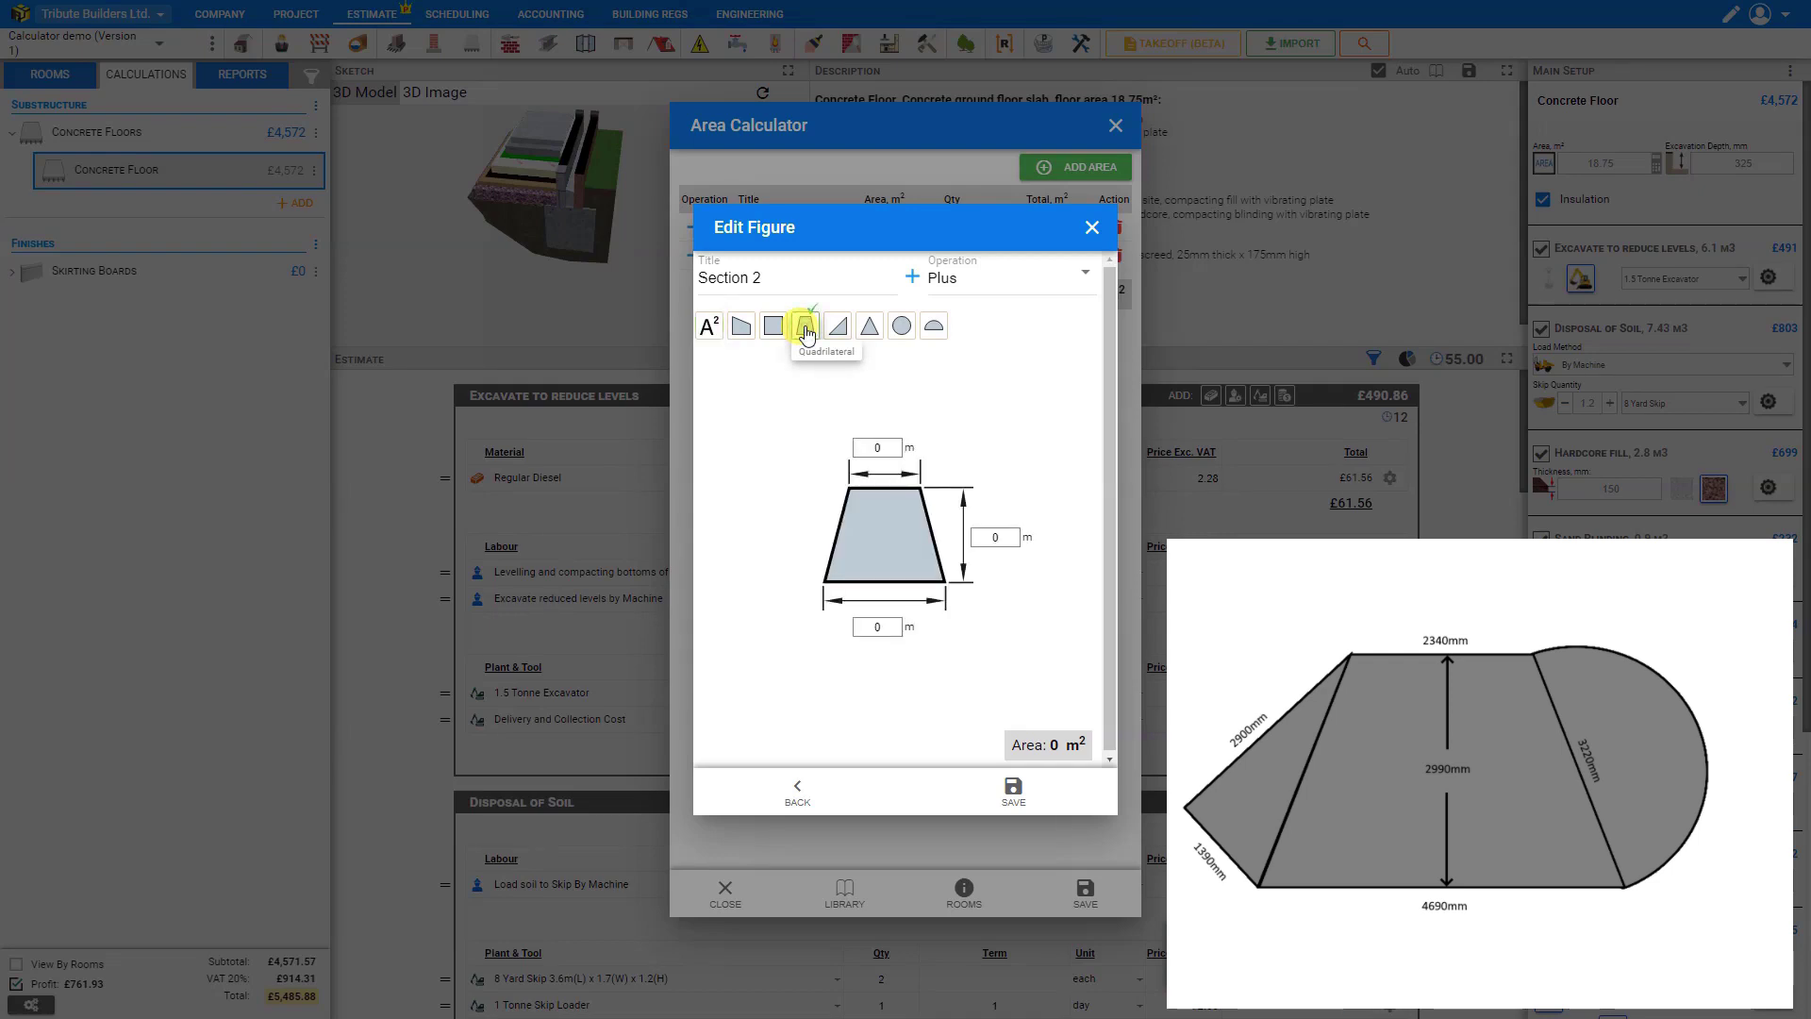
click(868, 445)
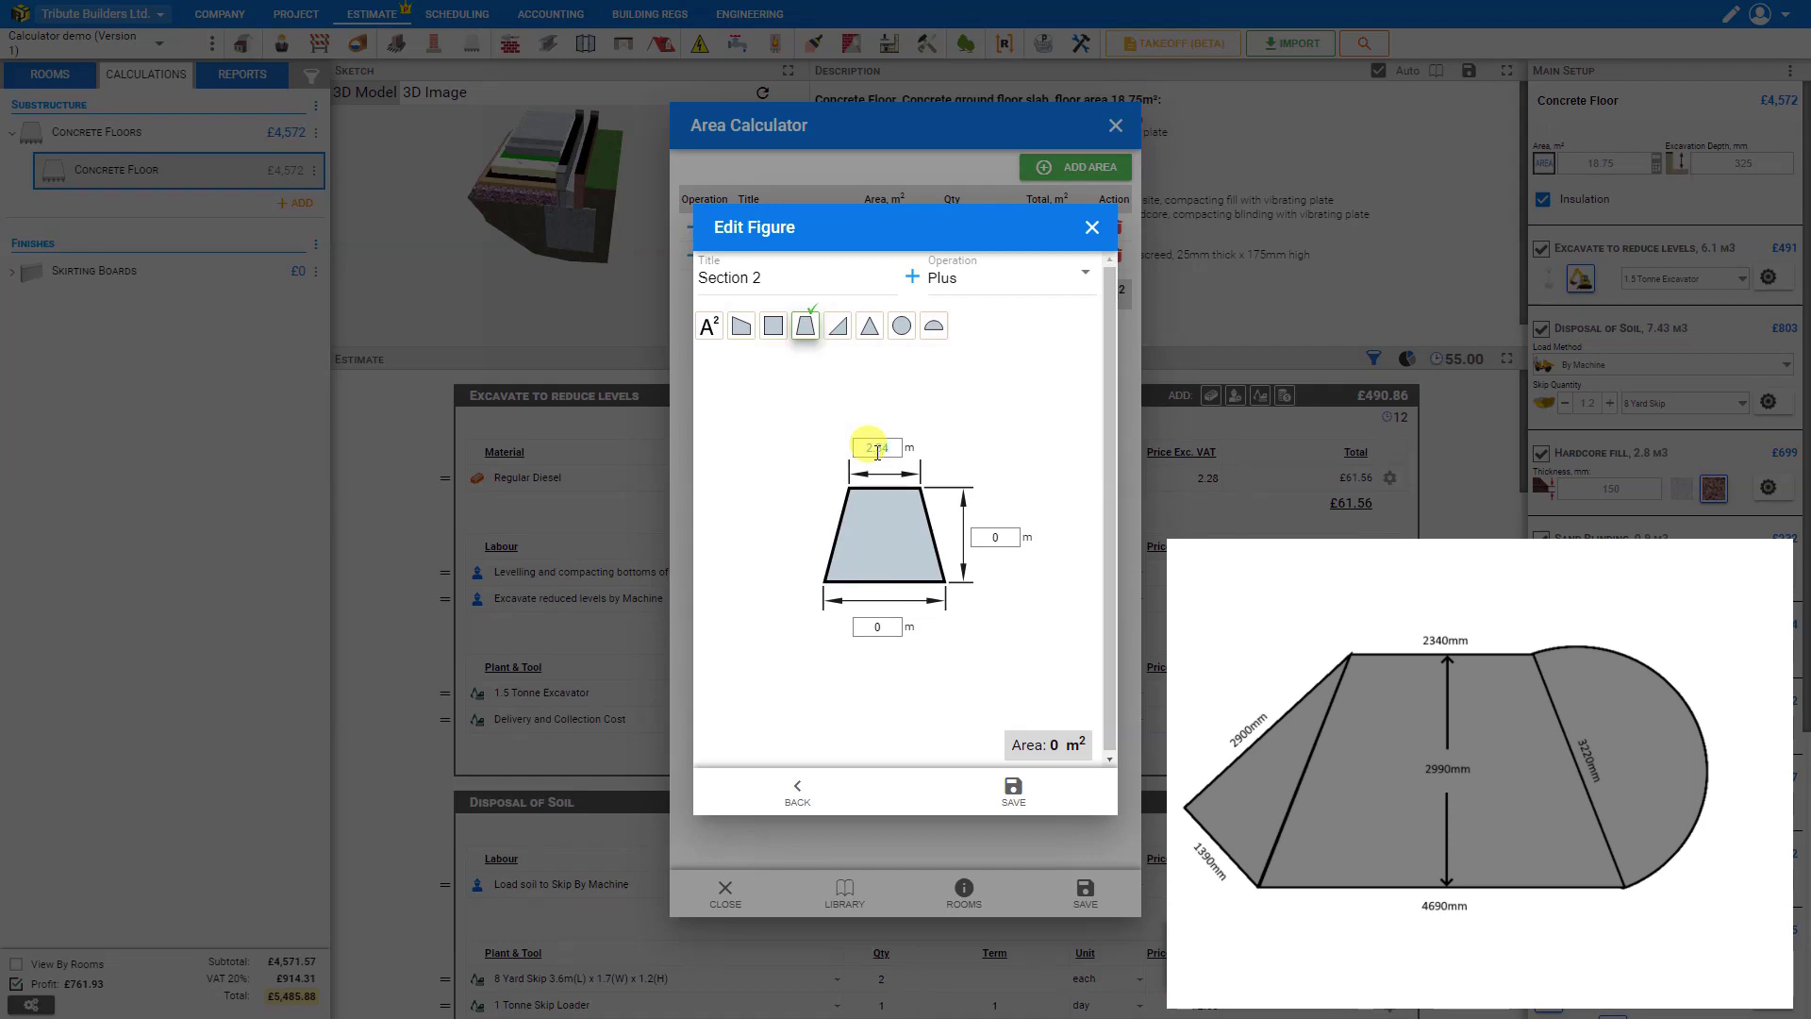
text(2.34)
click(882, 624)
click(887, 625)
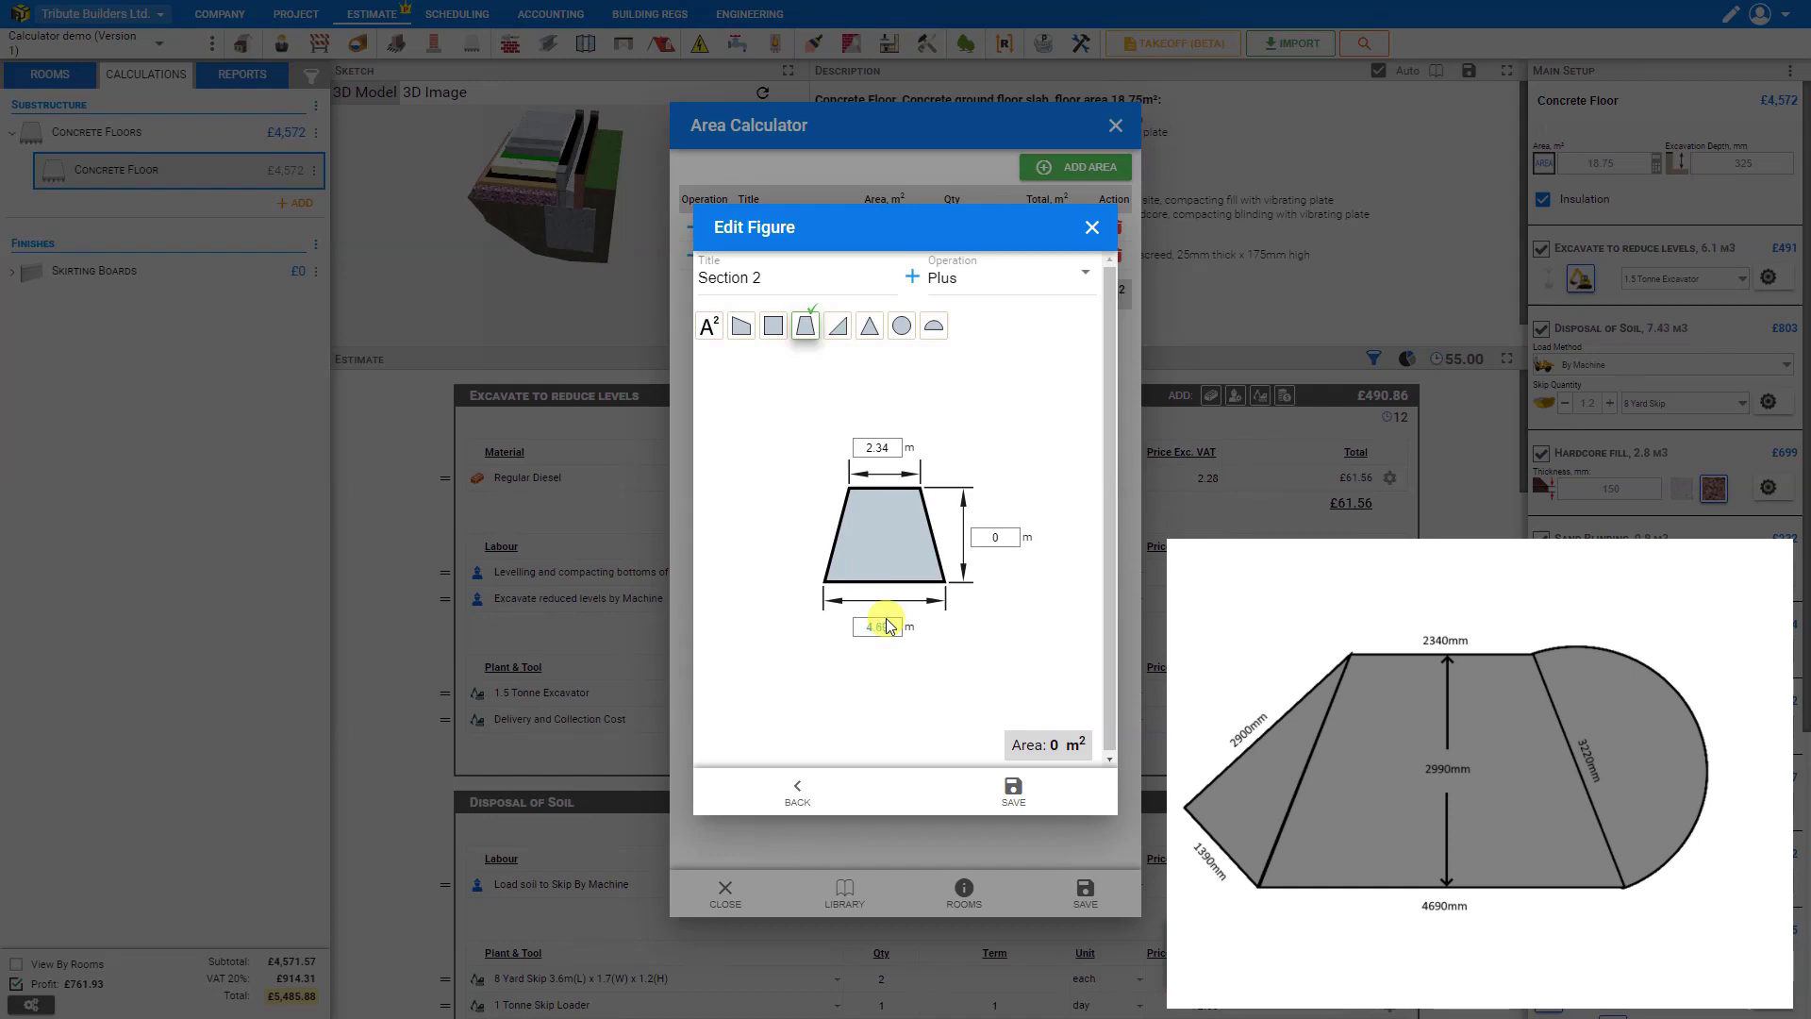
click(997, 537)
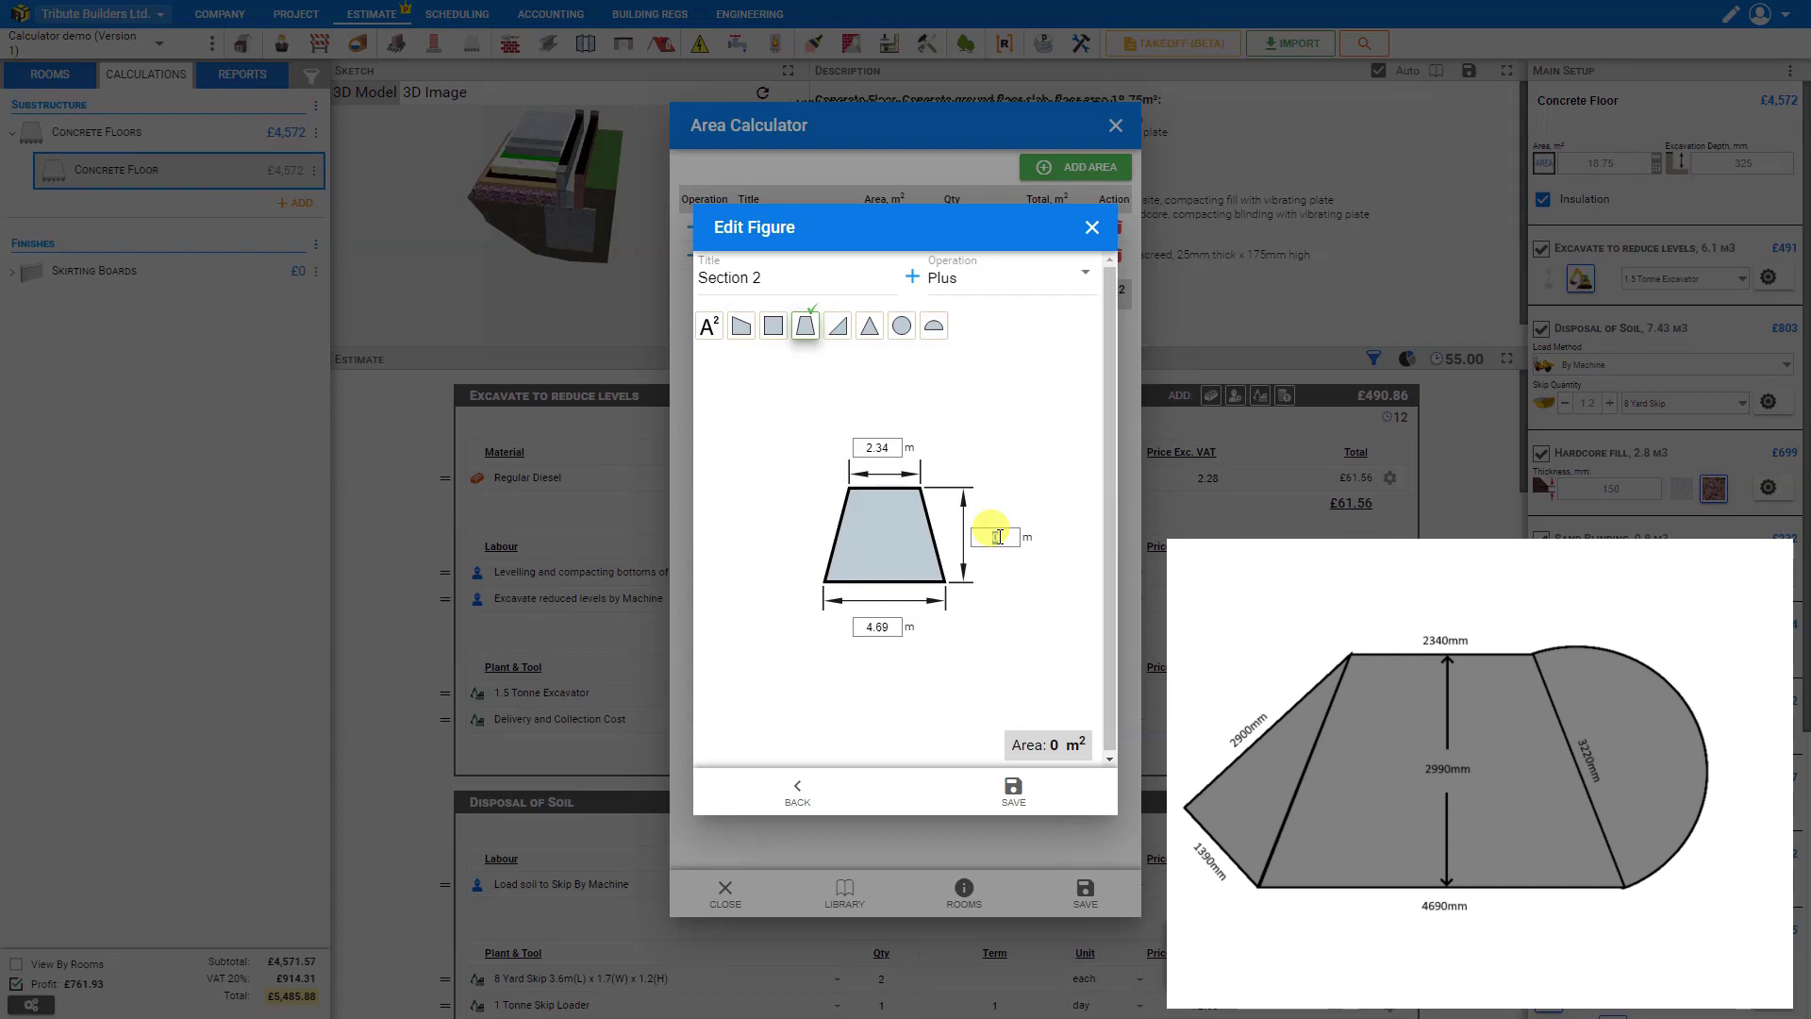
text(2.99)
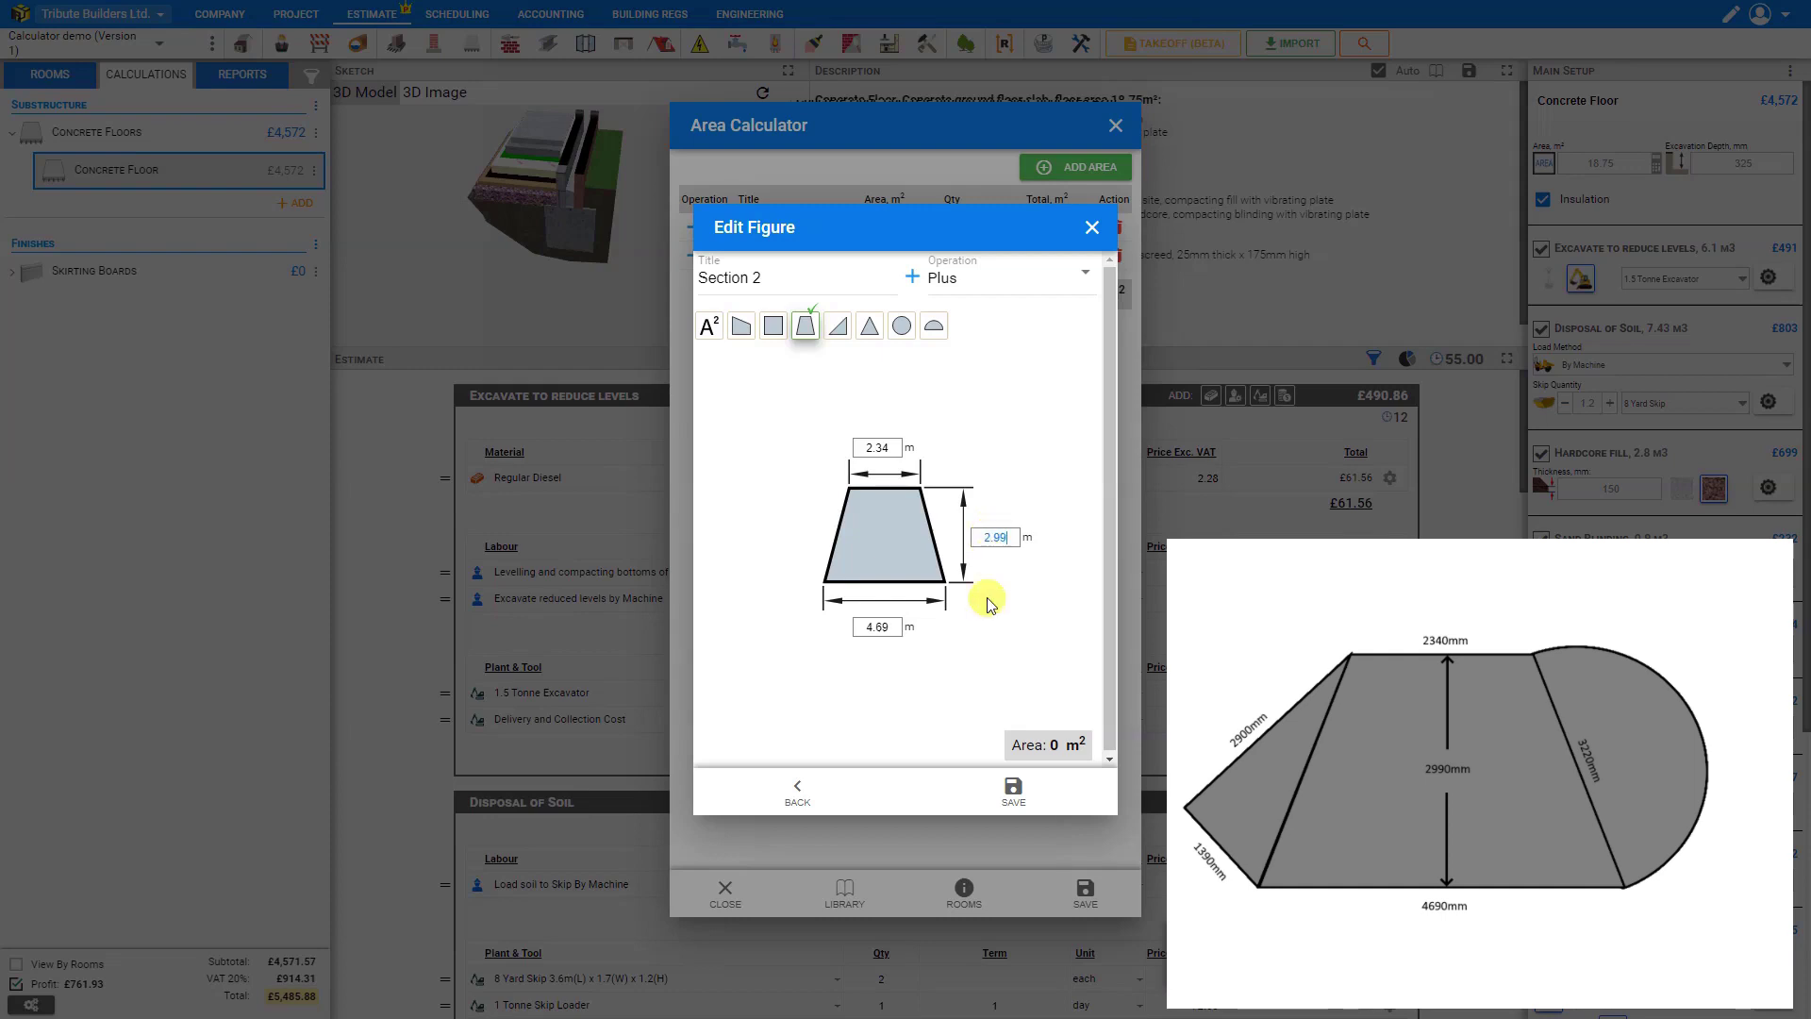
click(1012, 793)
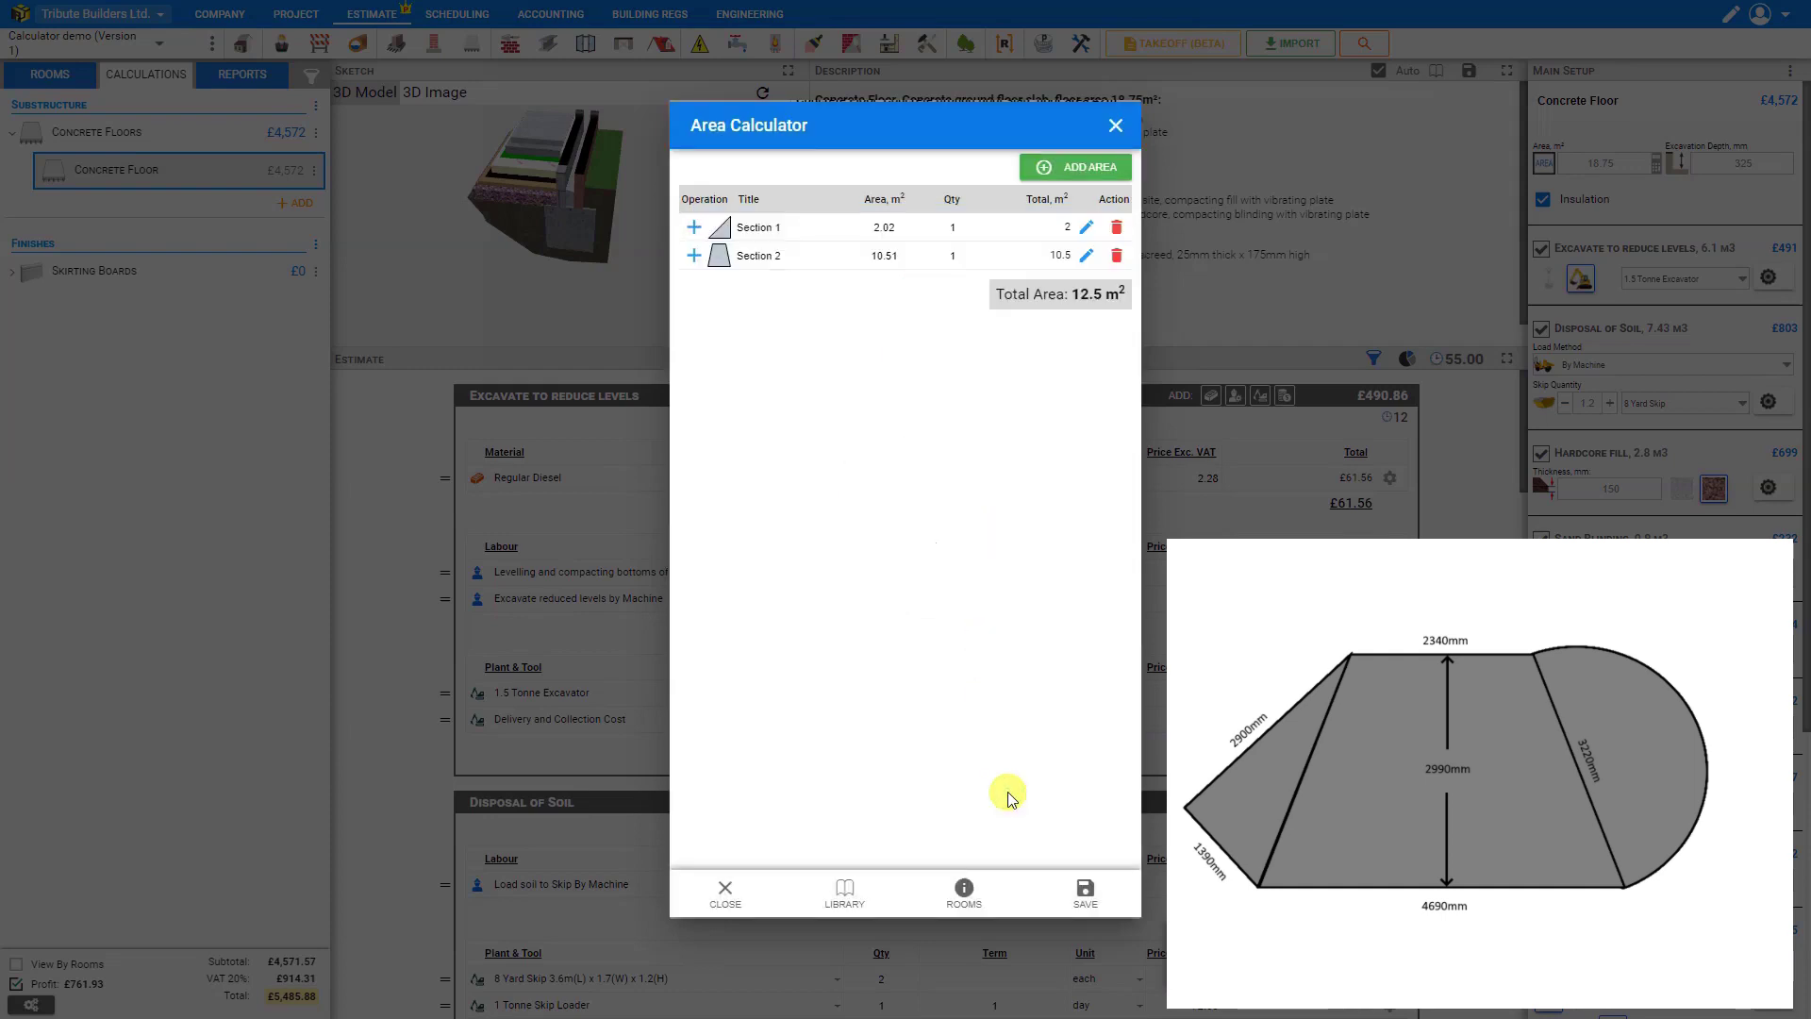
- Add a semicircle section with a 3.22 m diameter and save the calculated area to the concrete floor
click(1080, 175)
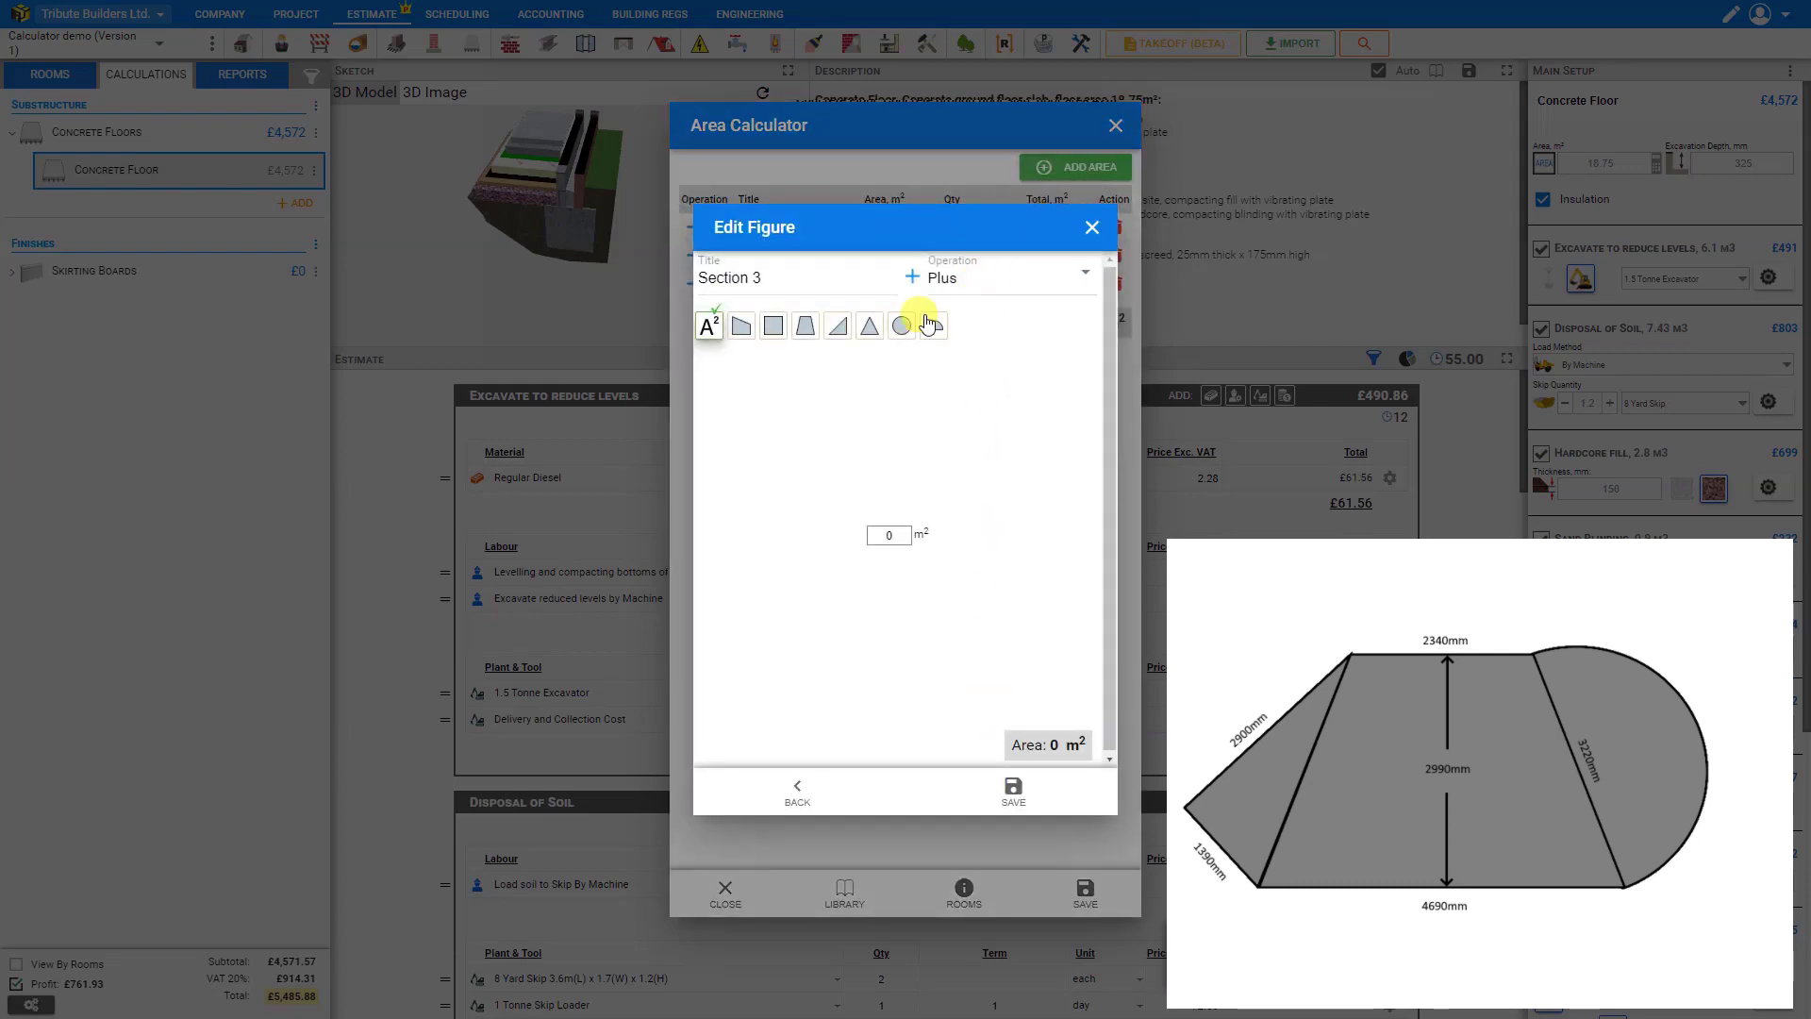
click(936, 330)
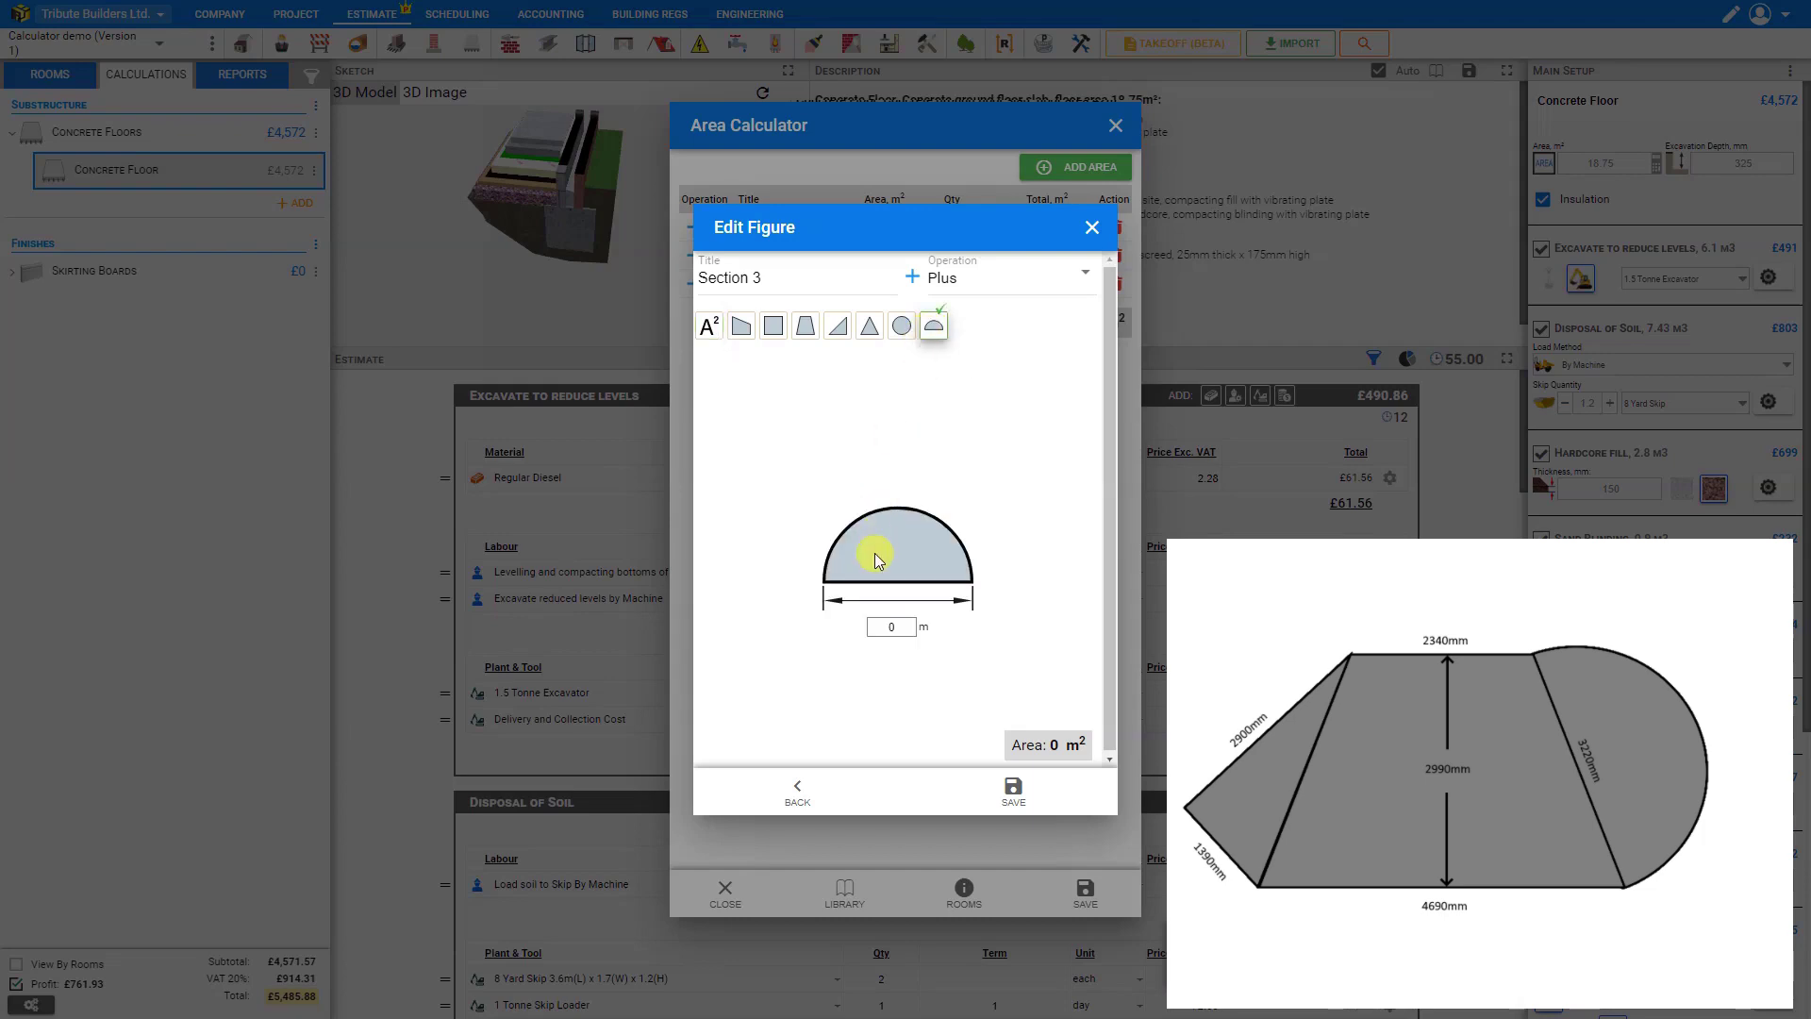
click(891, 627)
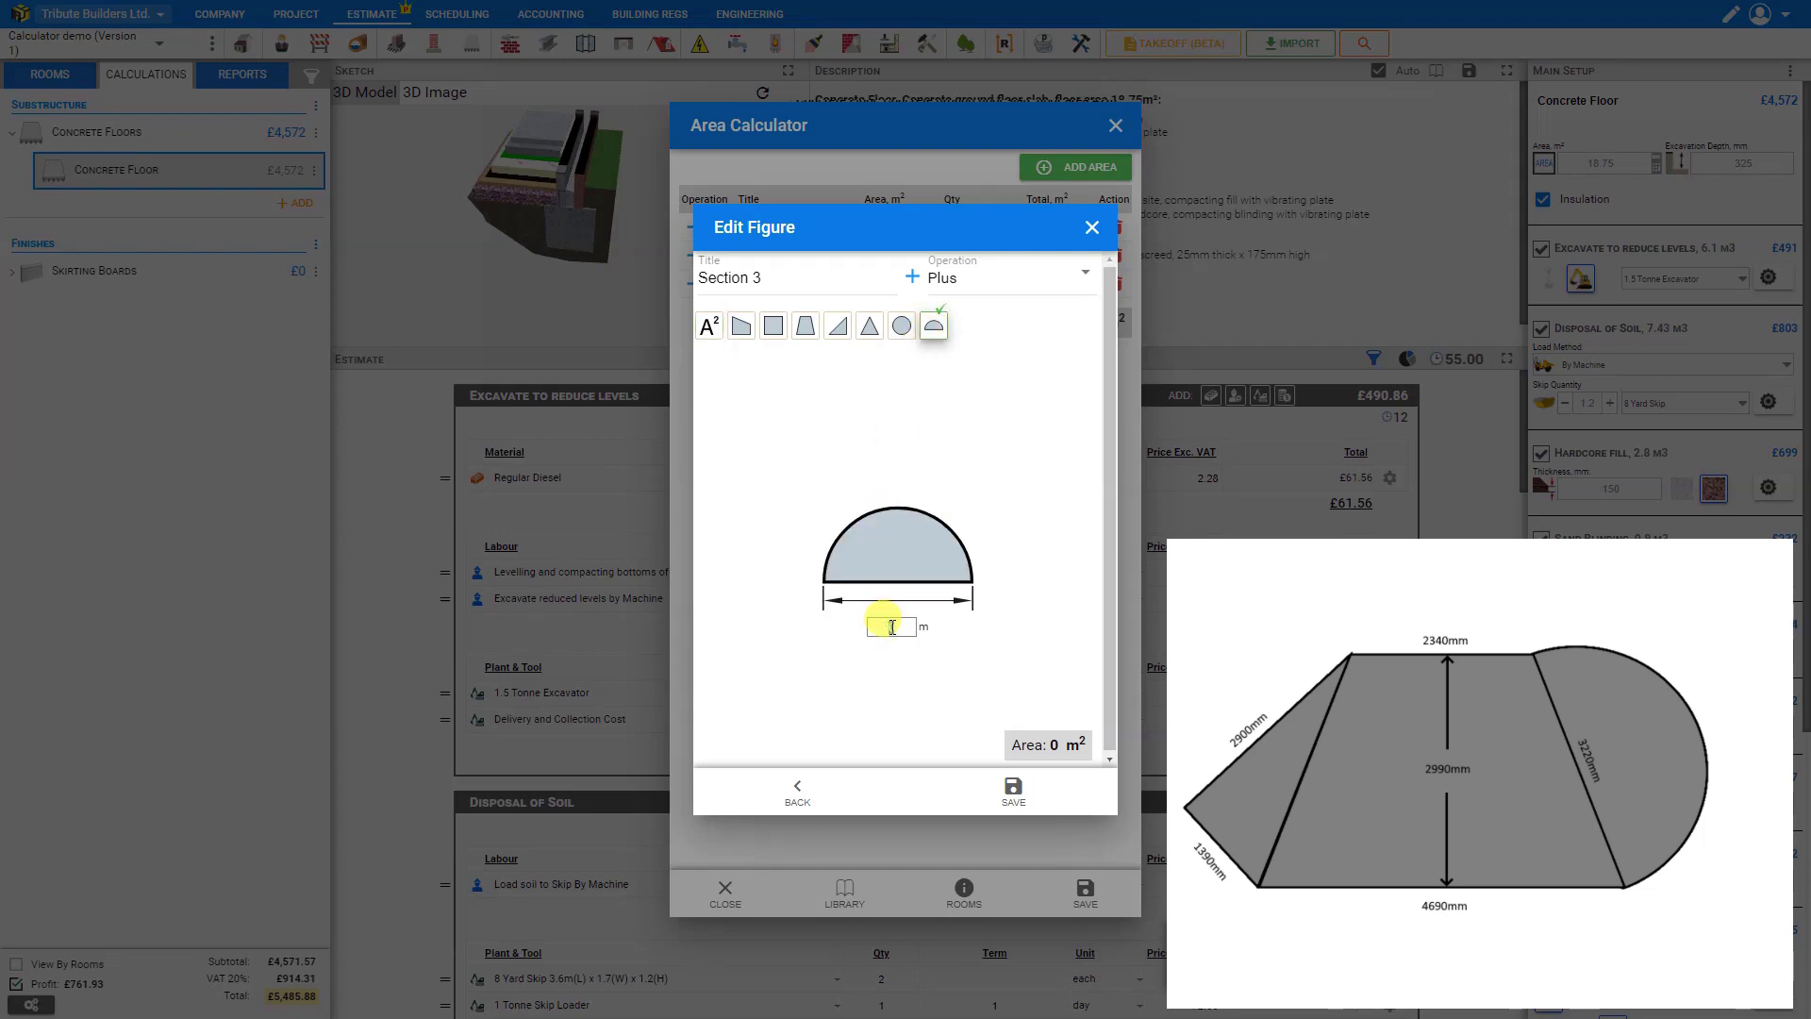
text(3.22)
click(1014, 793)
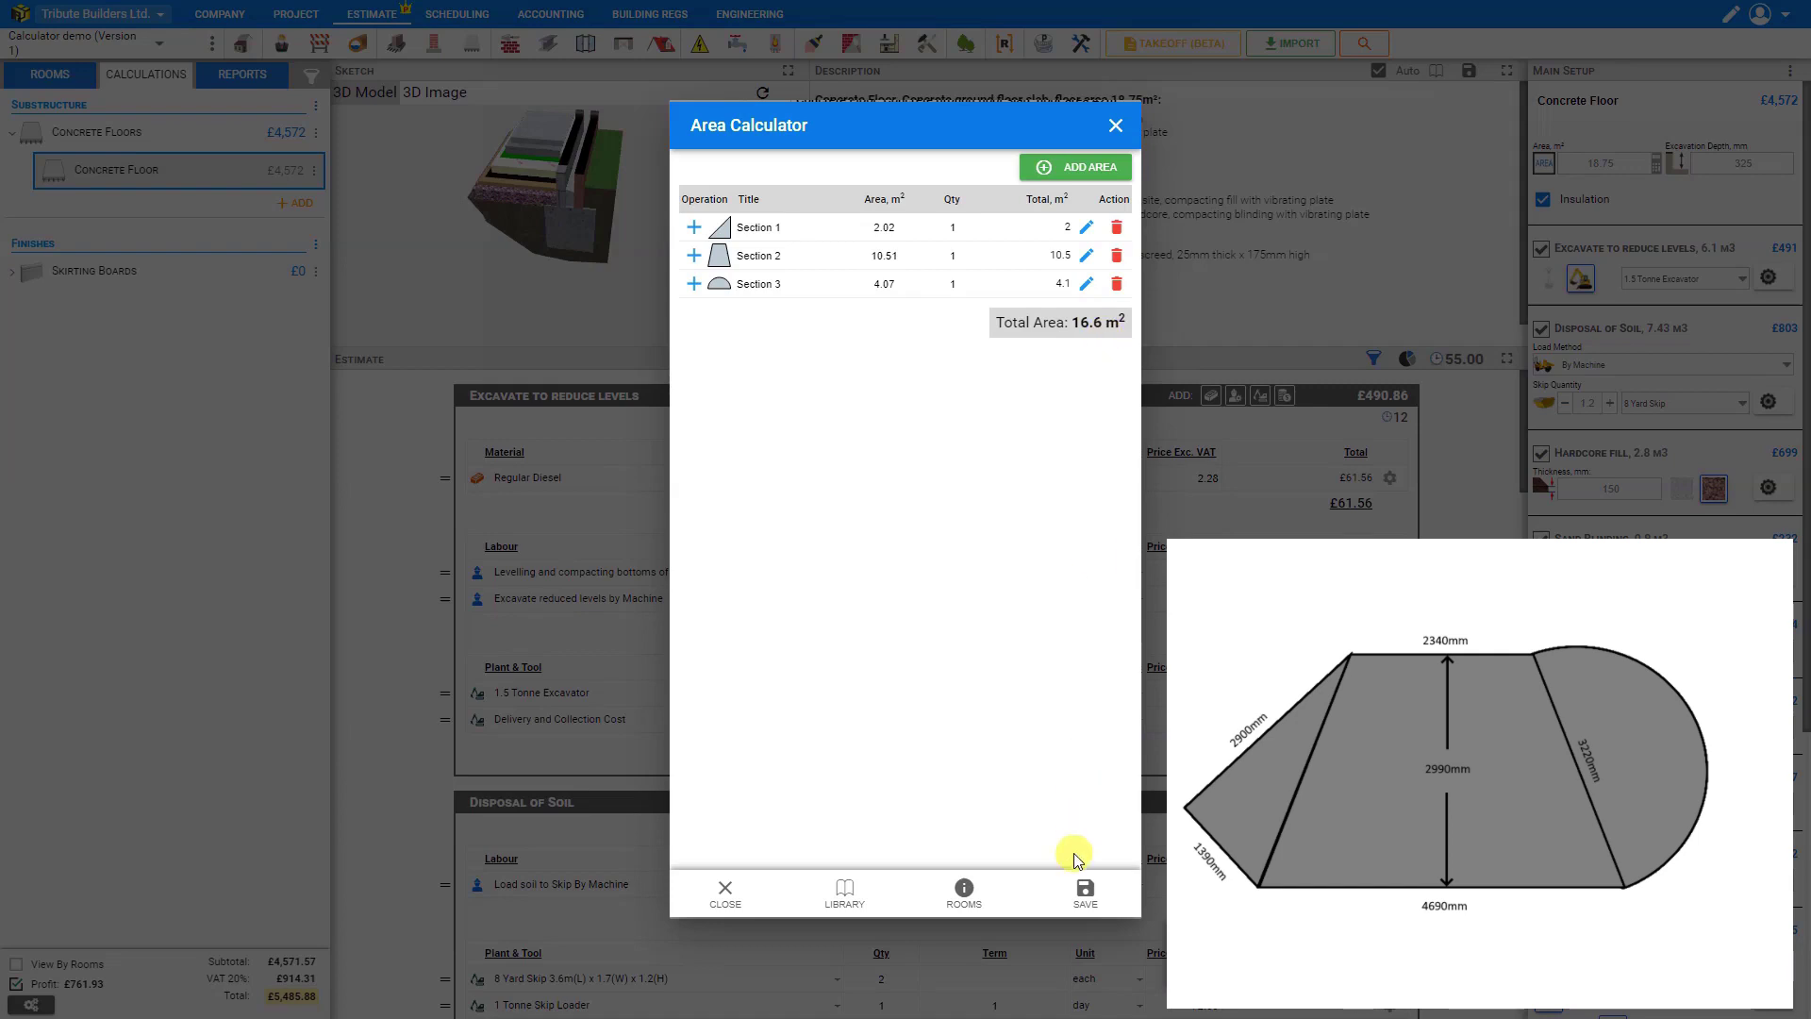
click(1085, 897)
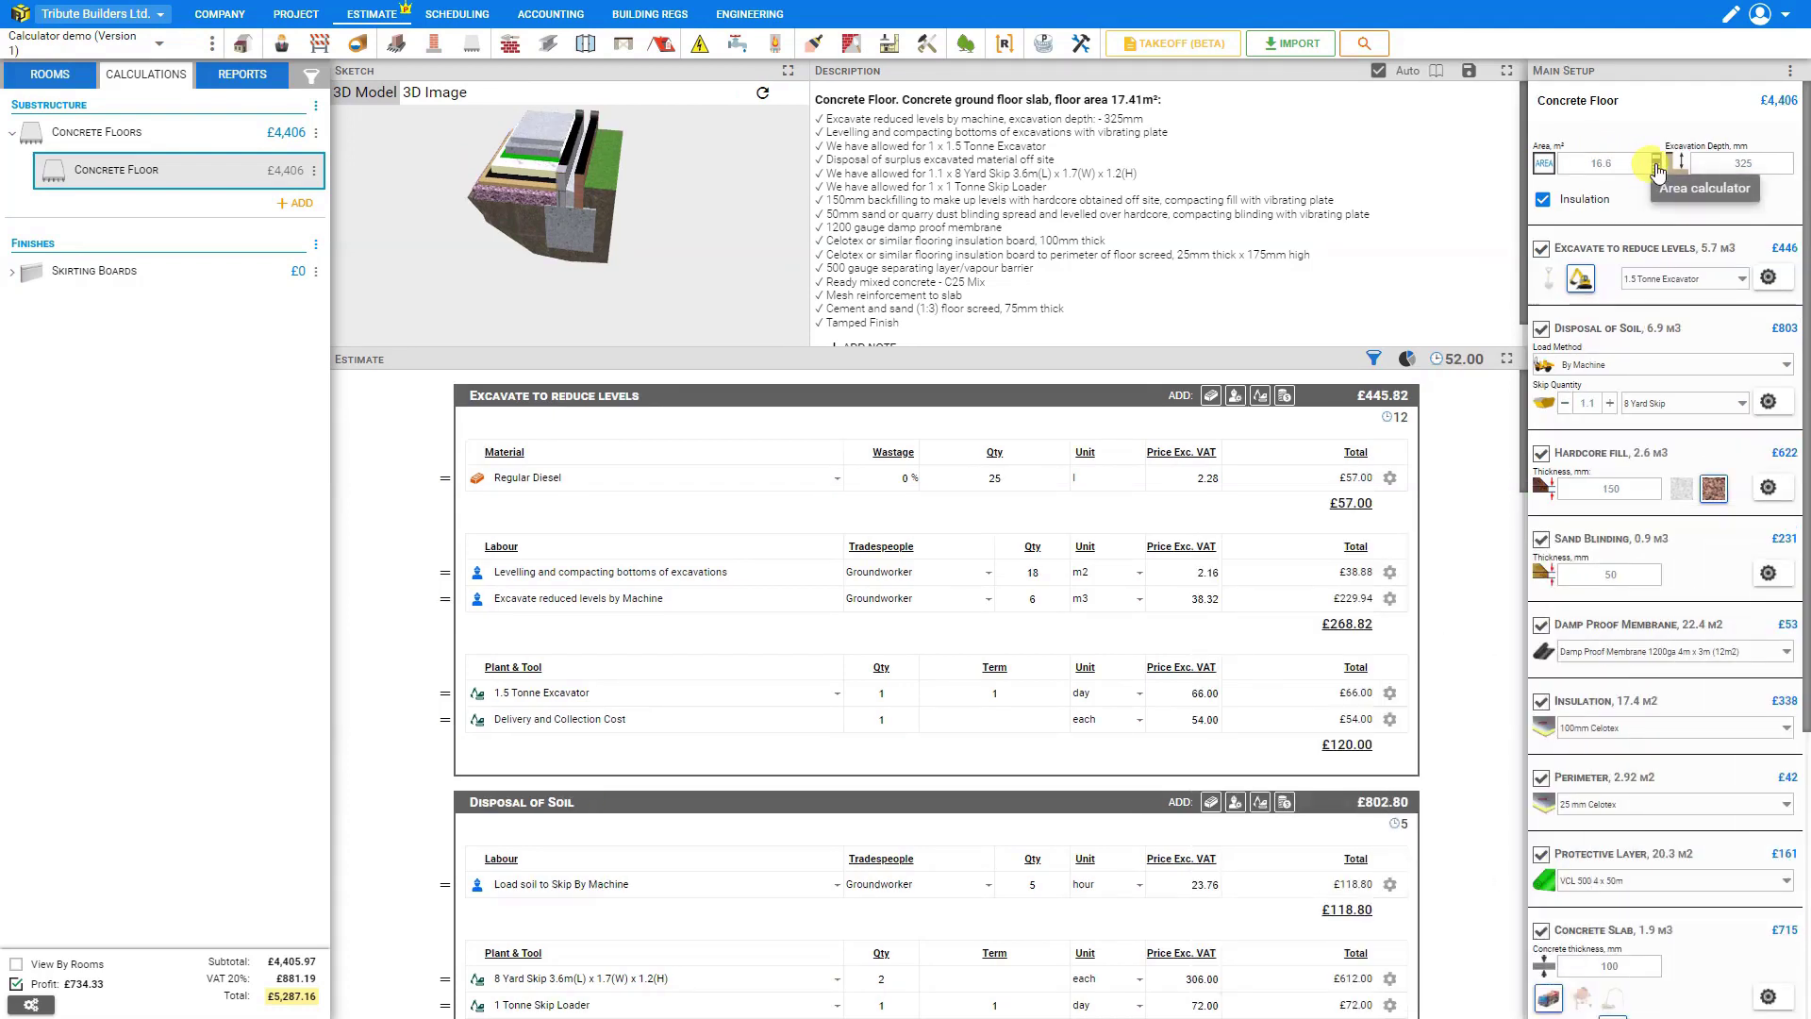
- Reopen the concrete floor's area calculator and delete its triangle, quadrilateral and semicircle sections
click(1657, 167)
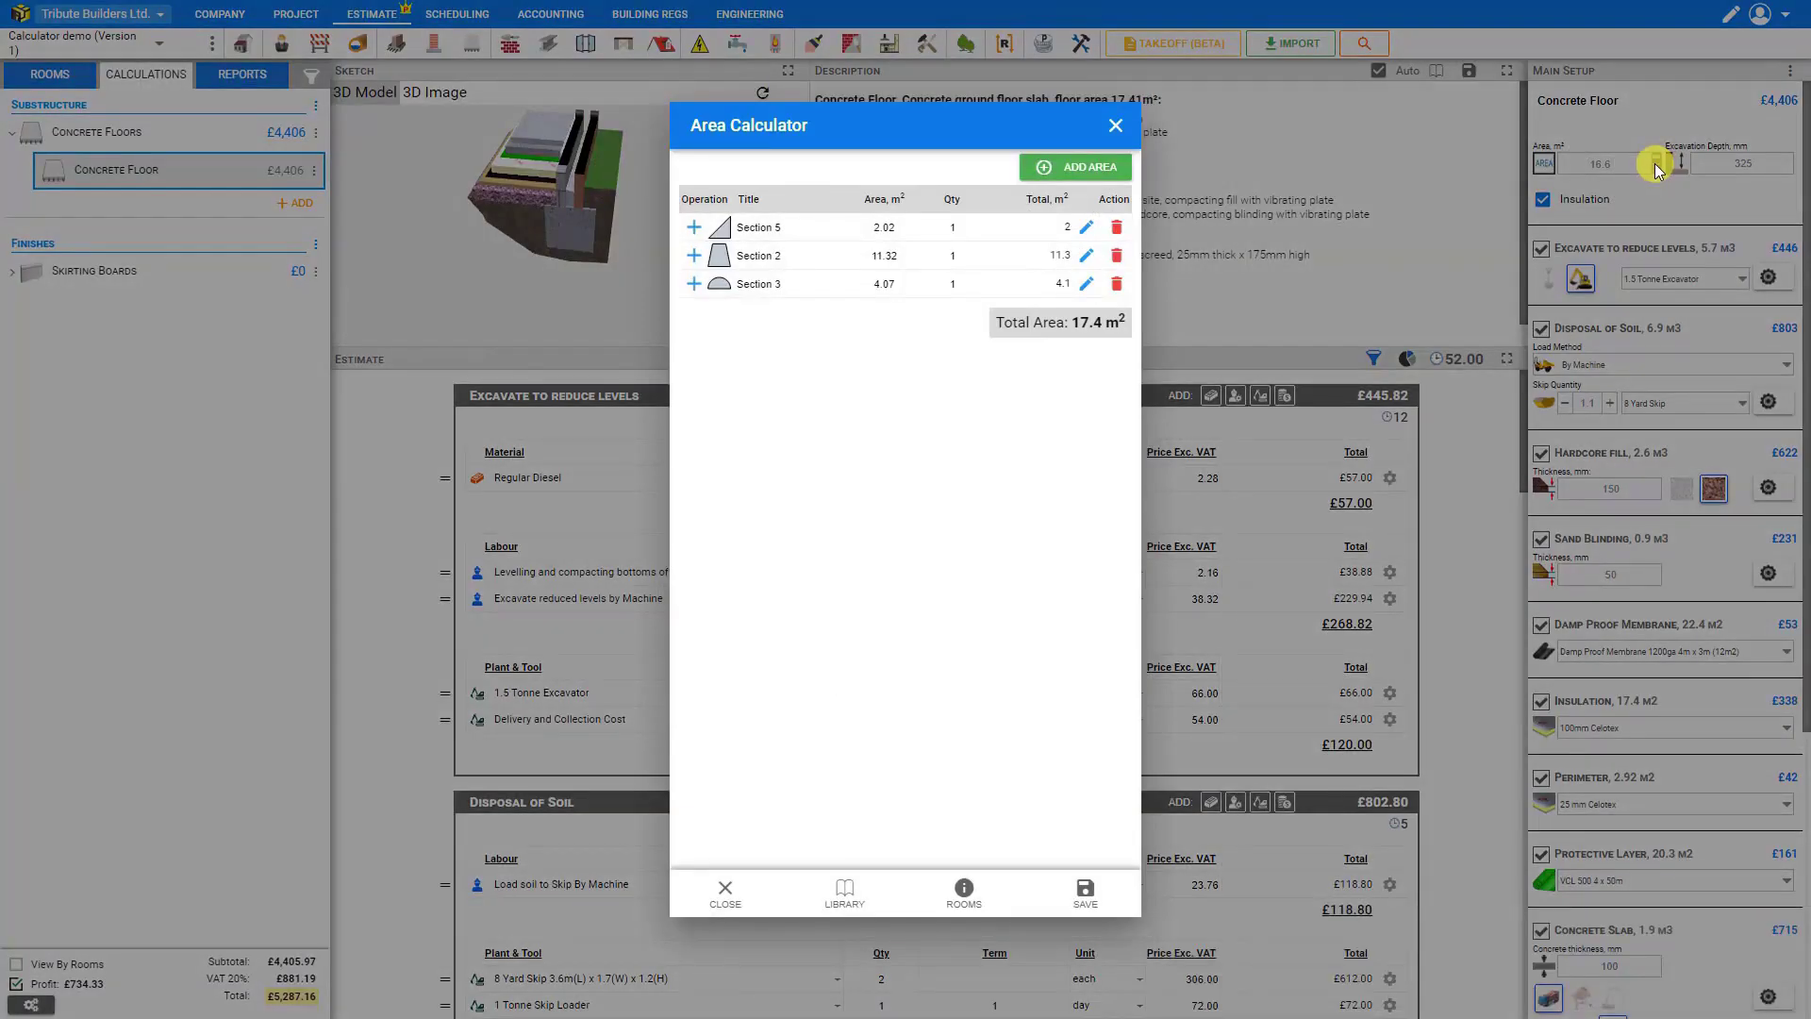
click(1117, 229)
click(1116, 229)
click(1117, 229)
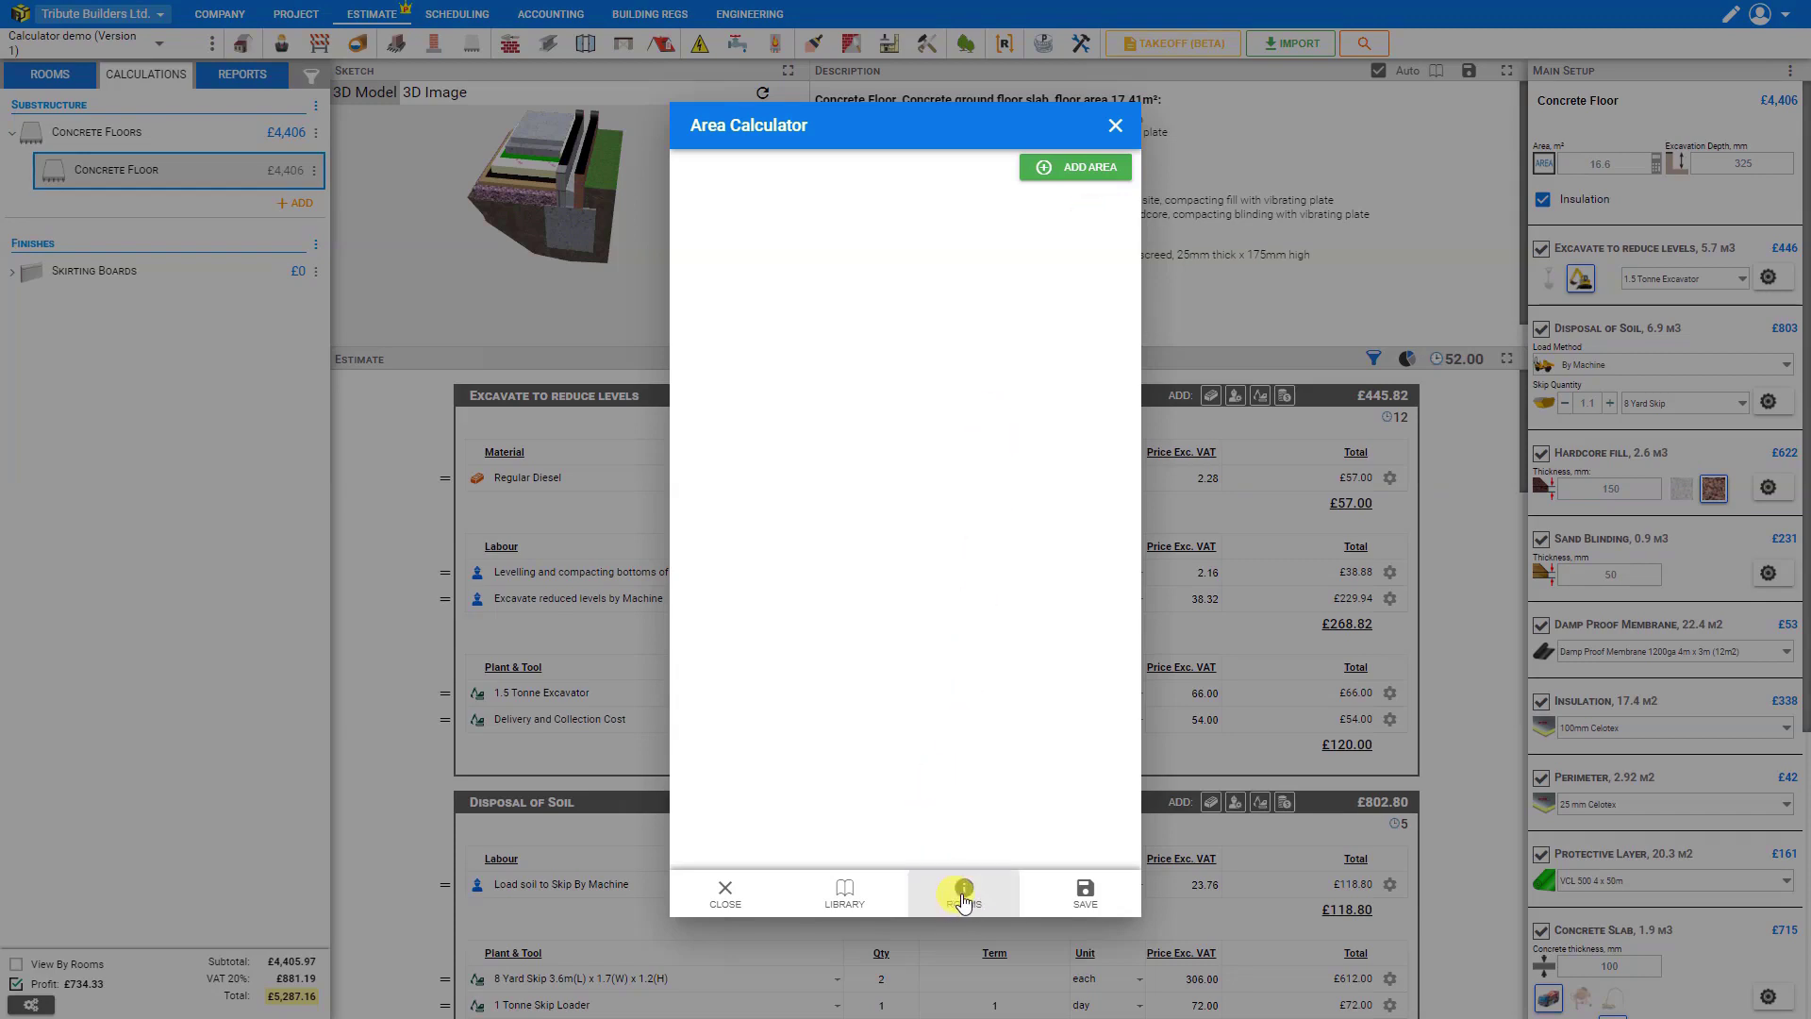
- Add the floor areas of the Hall, Parlour and Kitchen from the project's rooms to the area calculator and save
click(963, 899)
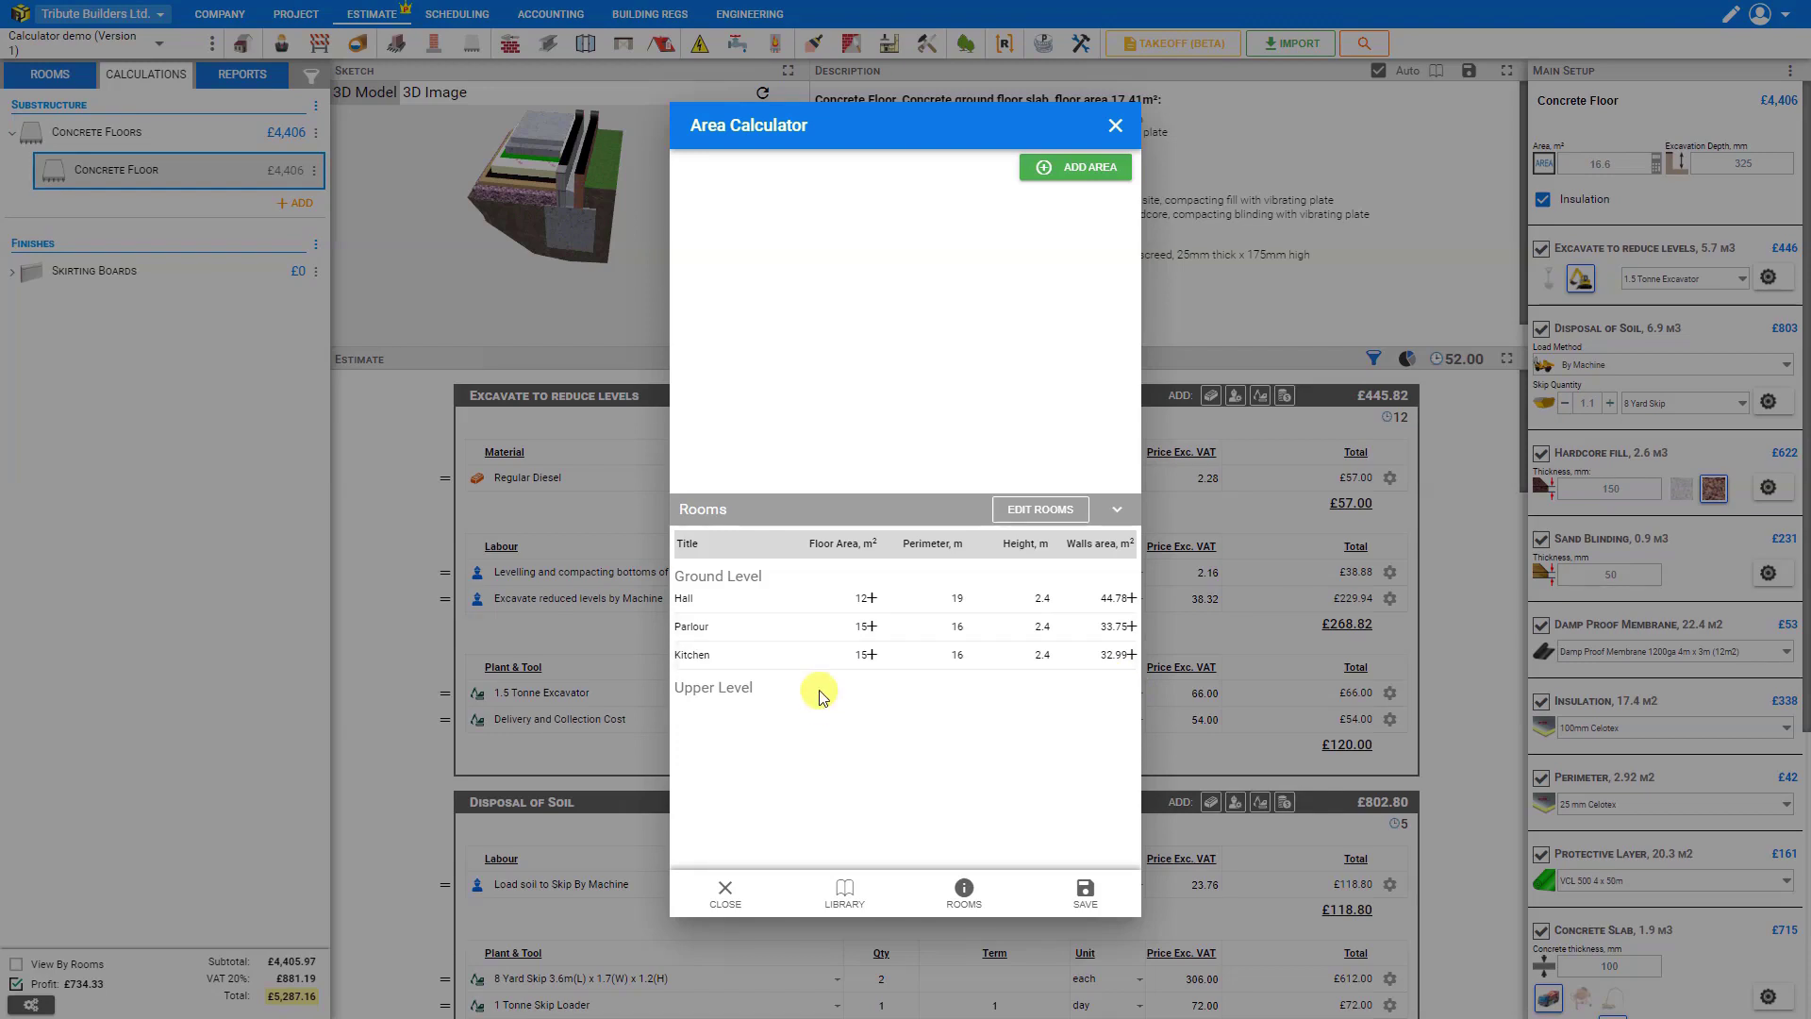
click(871, 598)
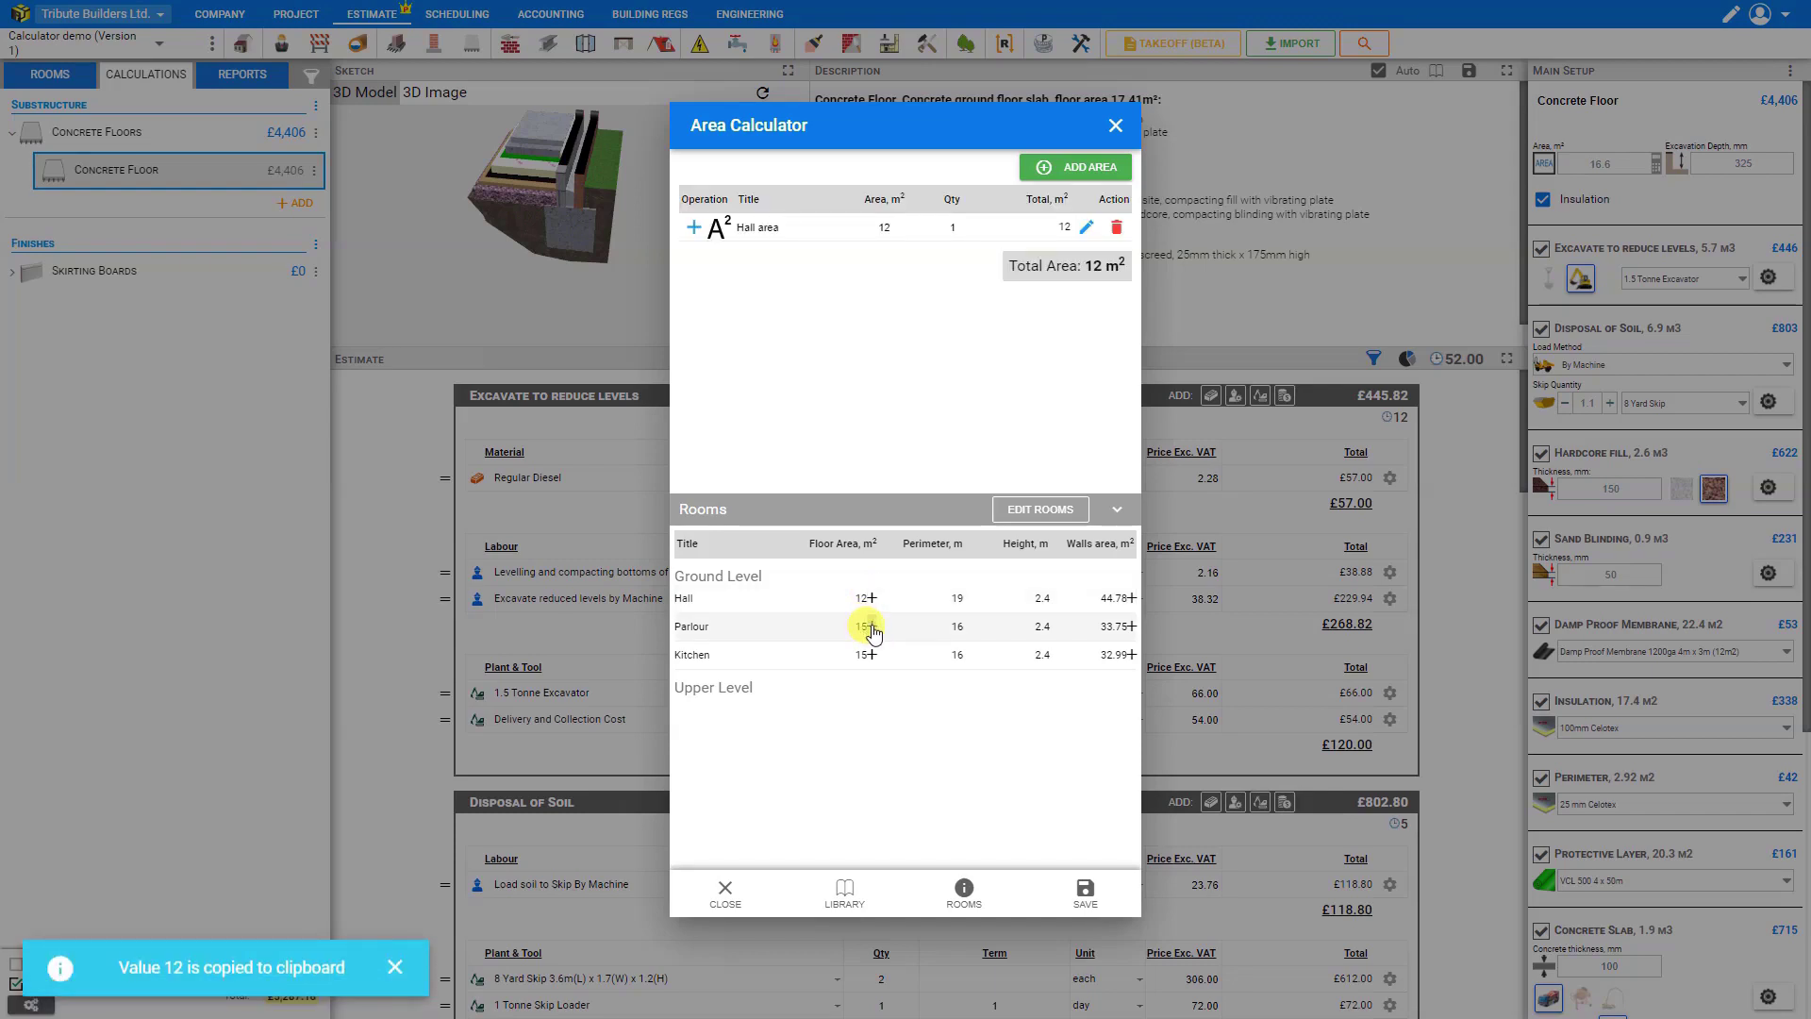
click(872, 626)
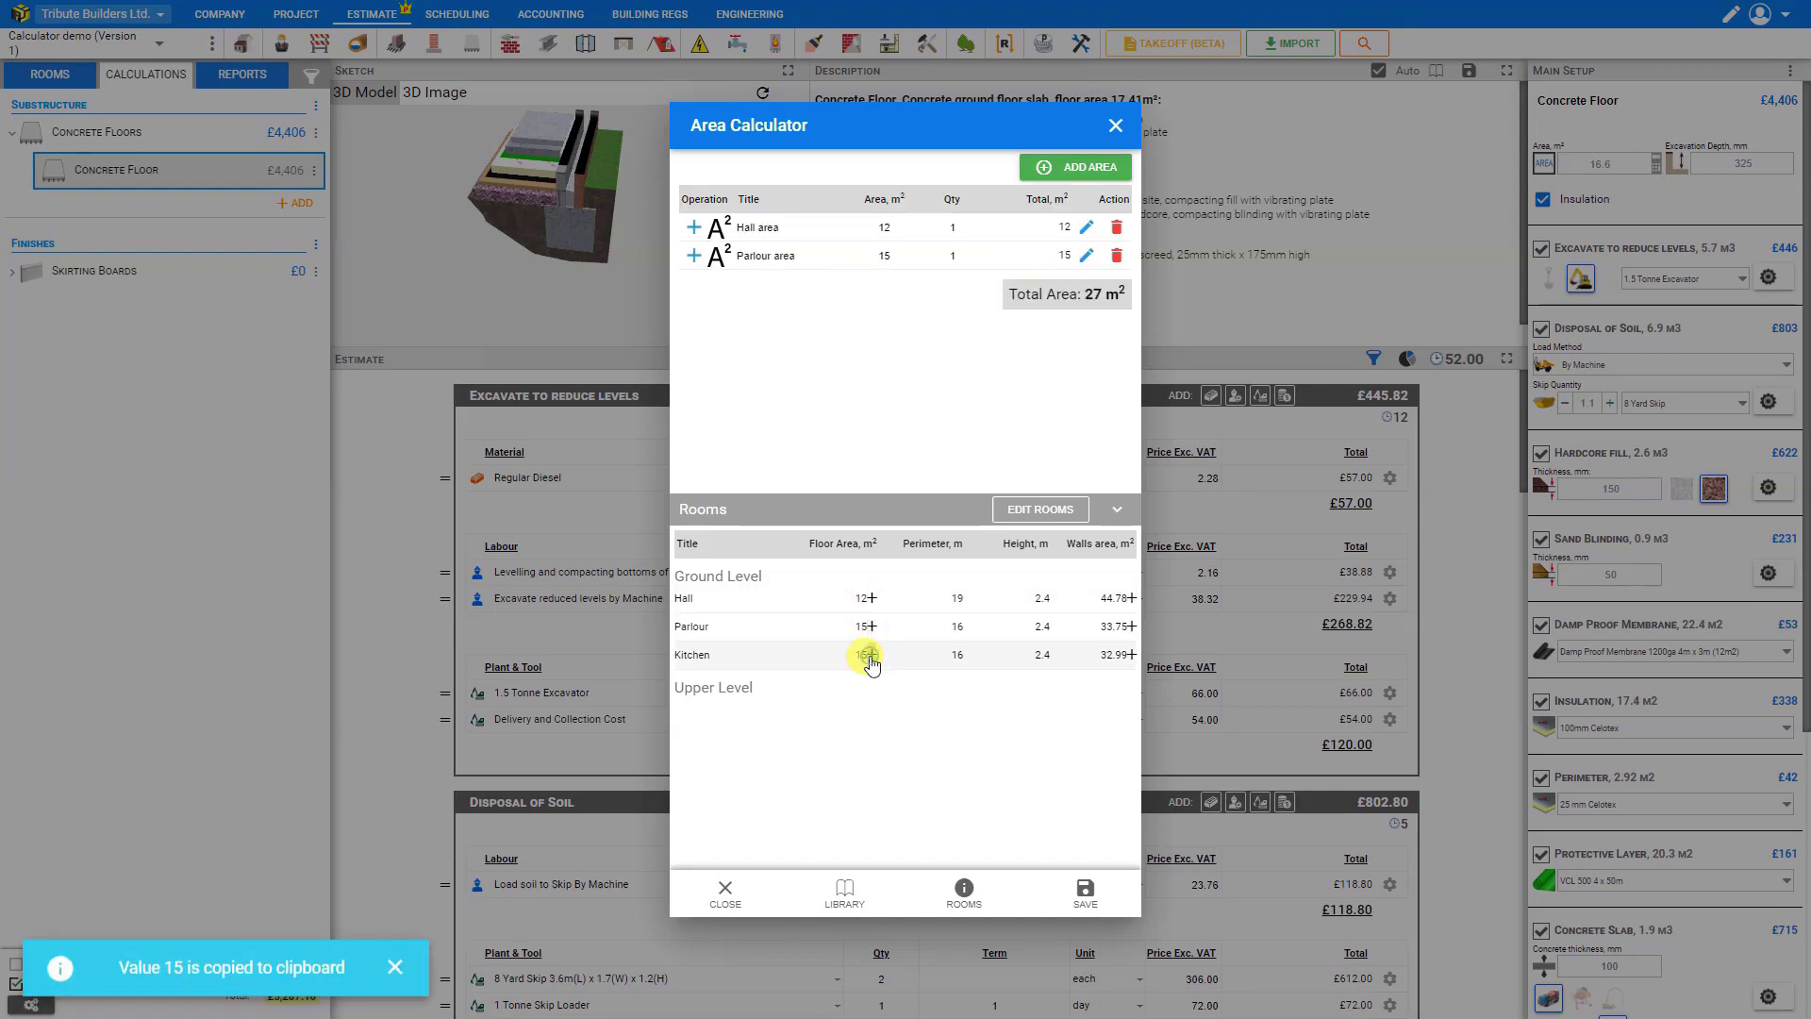
click(872, 655)
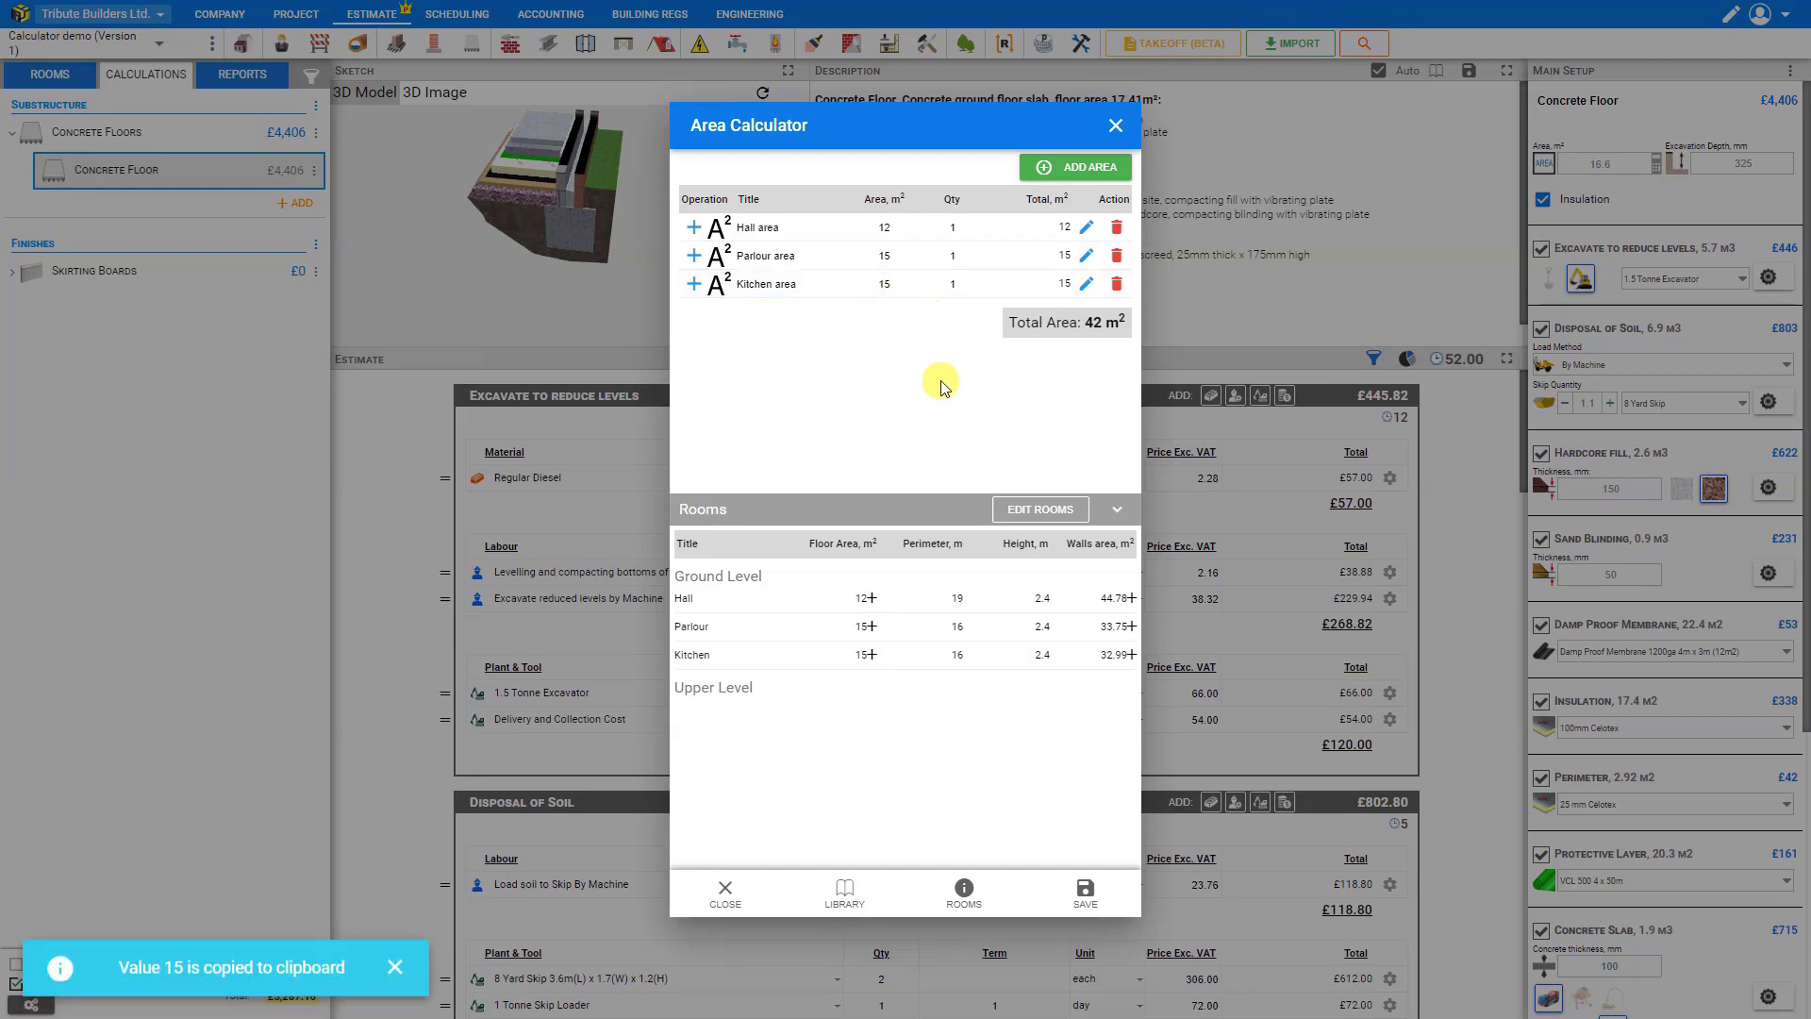
click(1085, 894)
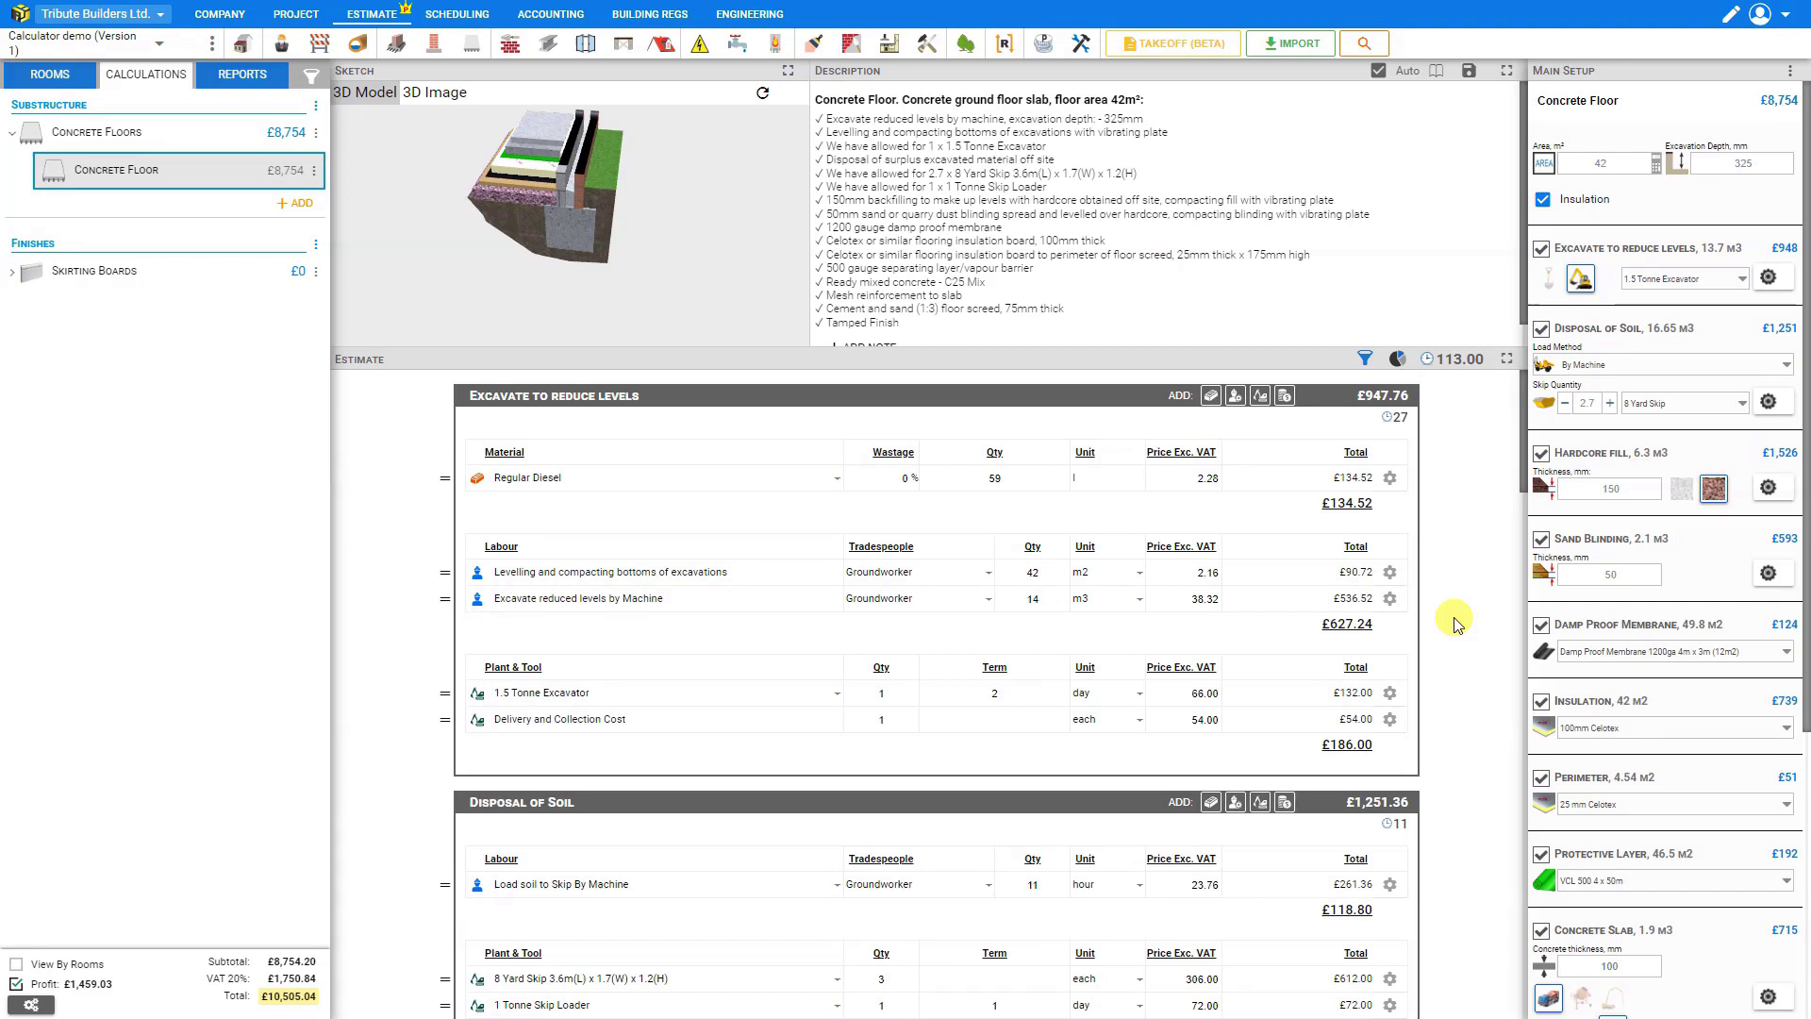
- Add two more floors to the project's rooms list and name them ATTIC and BASEMENT
click(42, 79)
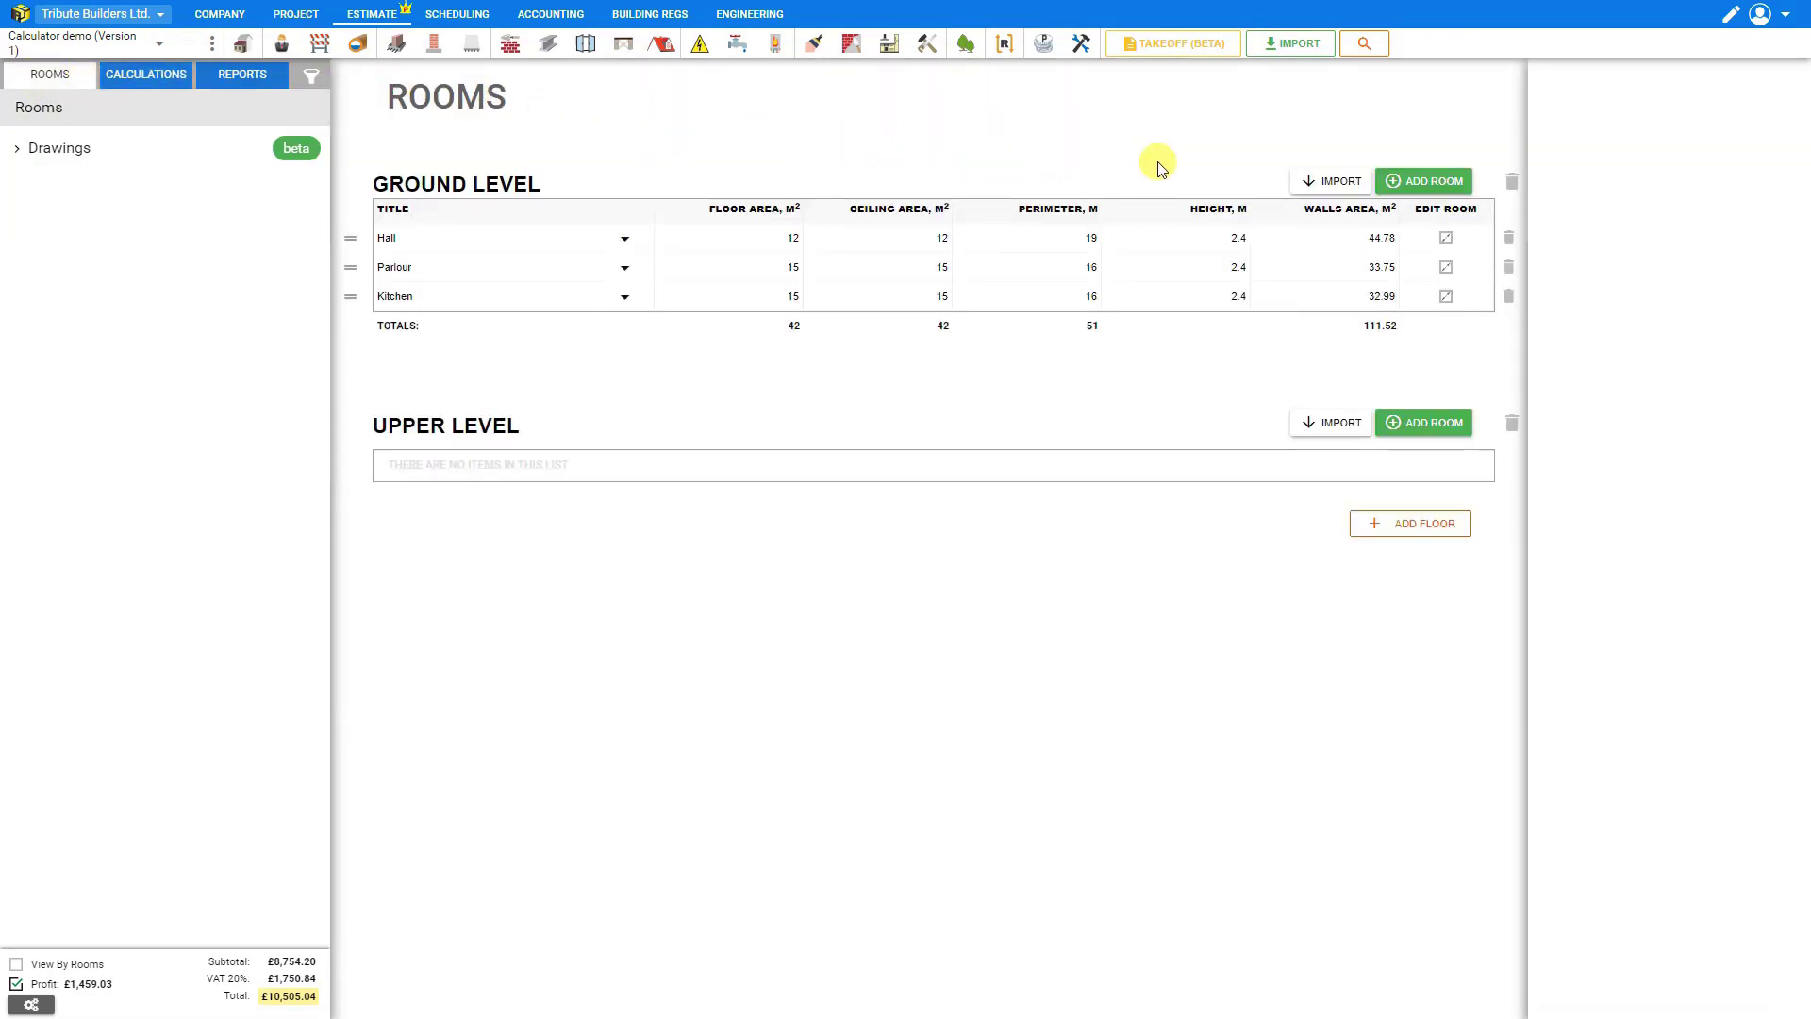
click(1409, 531)
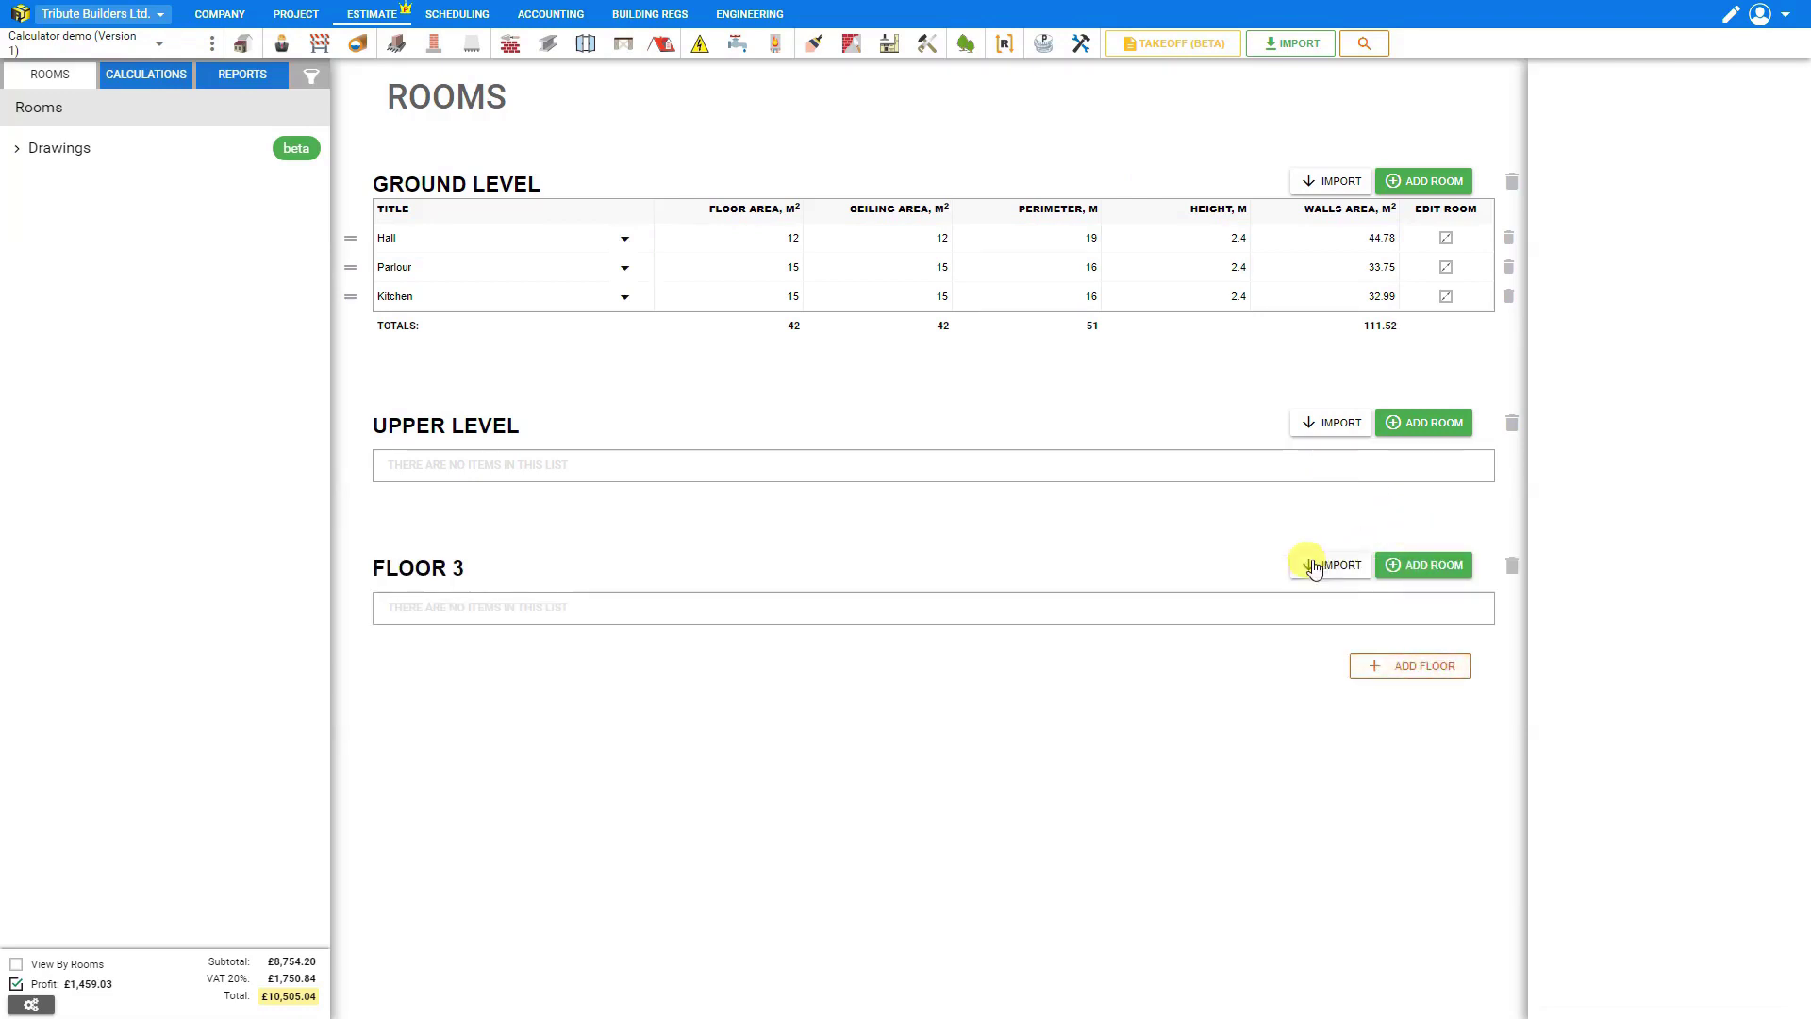
double_click(418, 567)
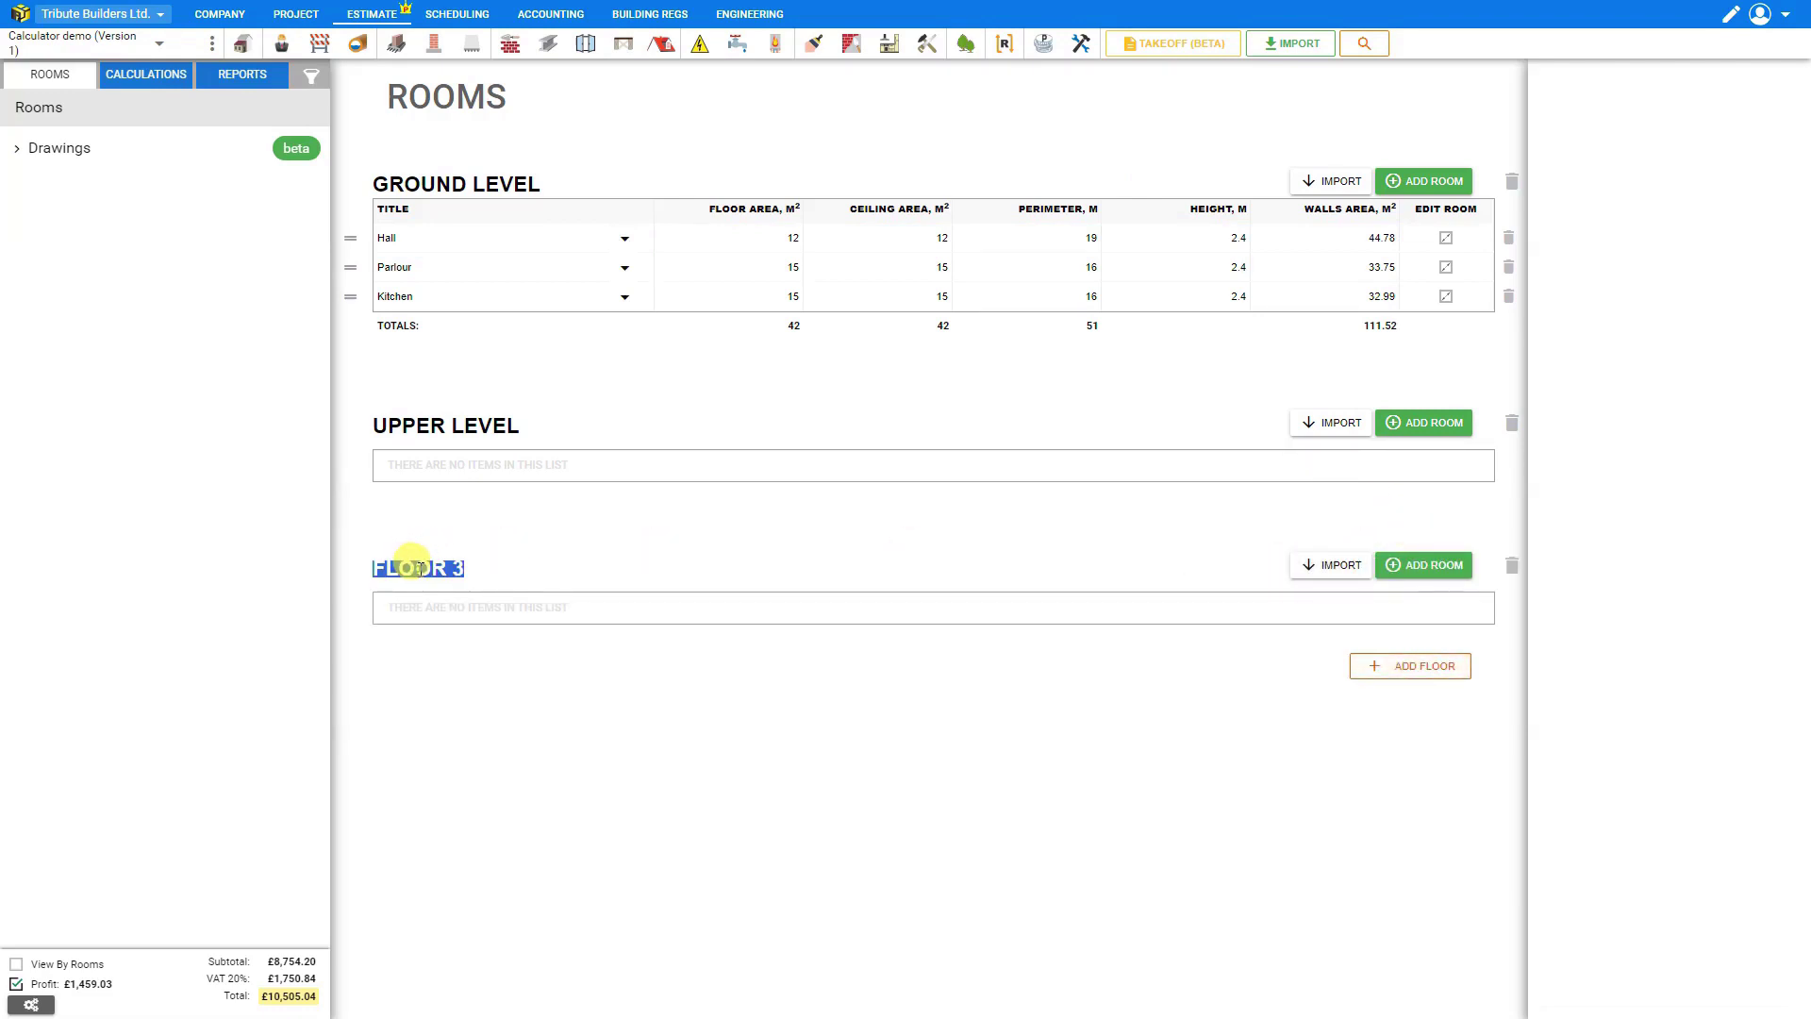
text(ATTIC)
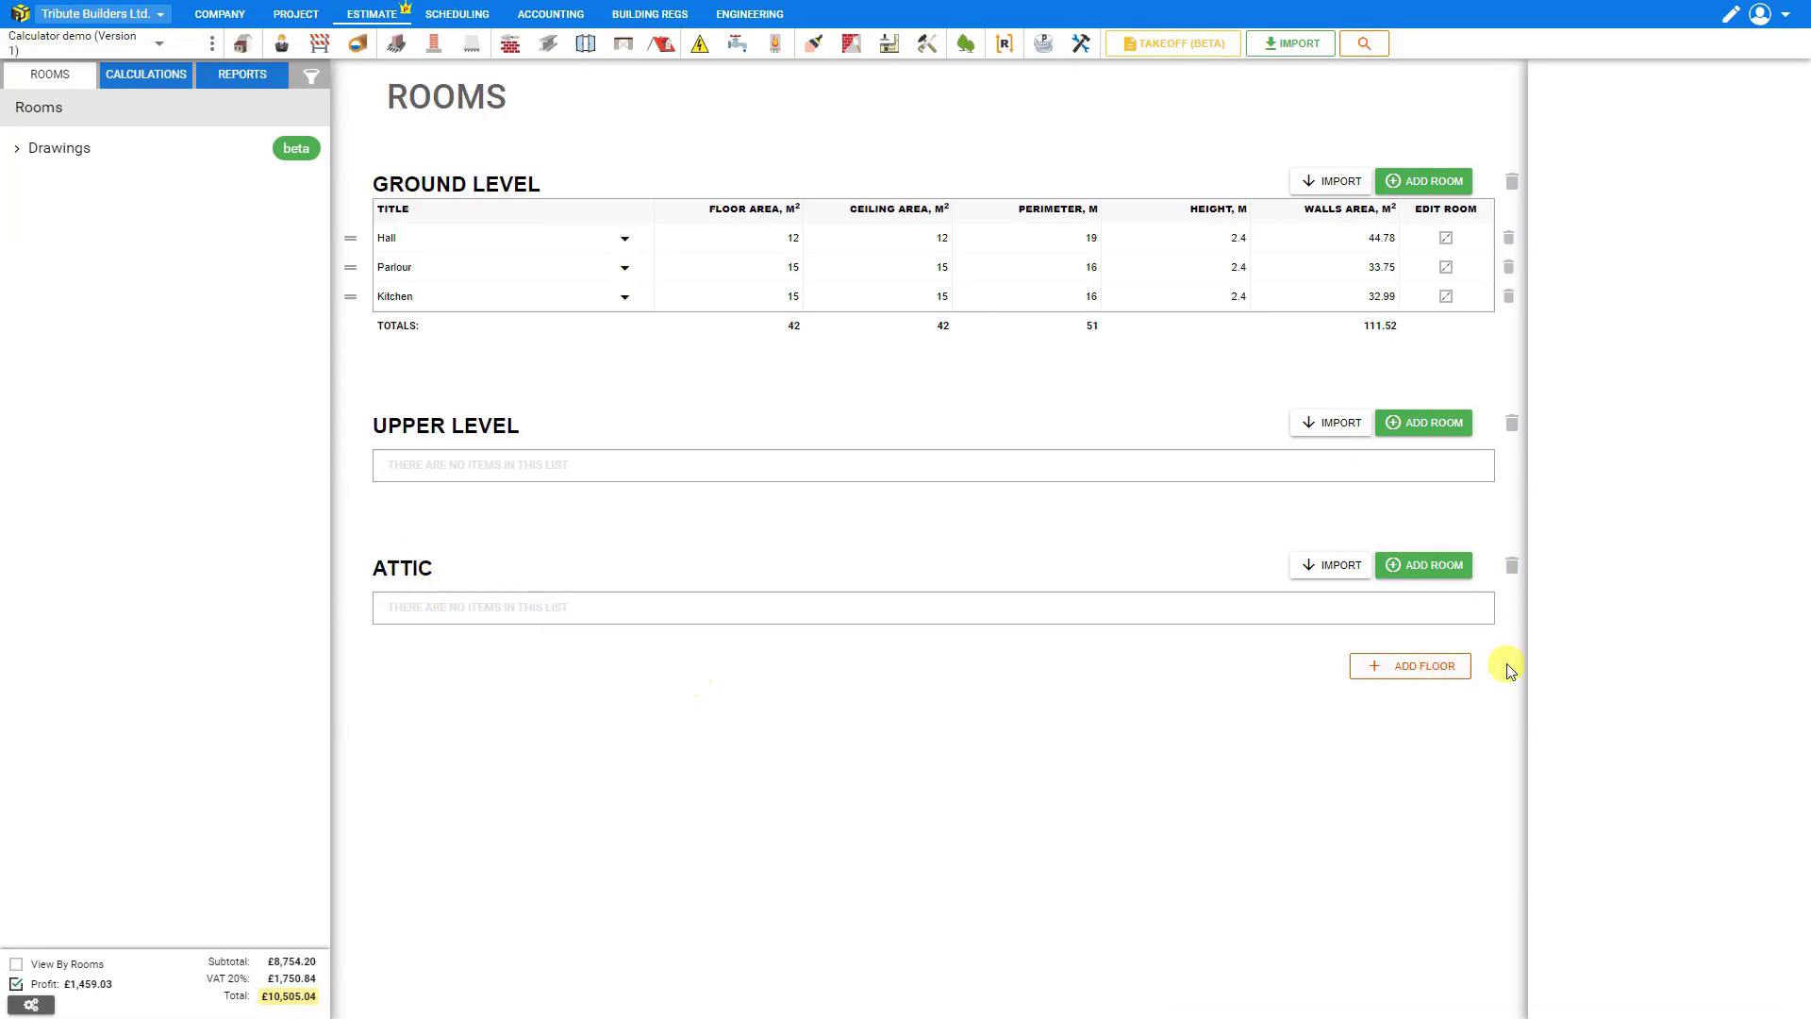
click(1430, 667)
triple_click(416, 710)
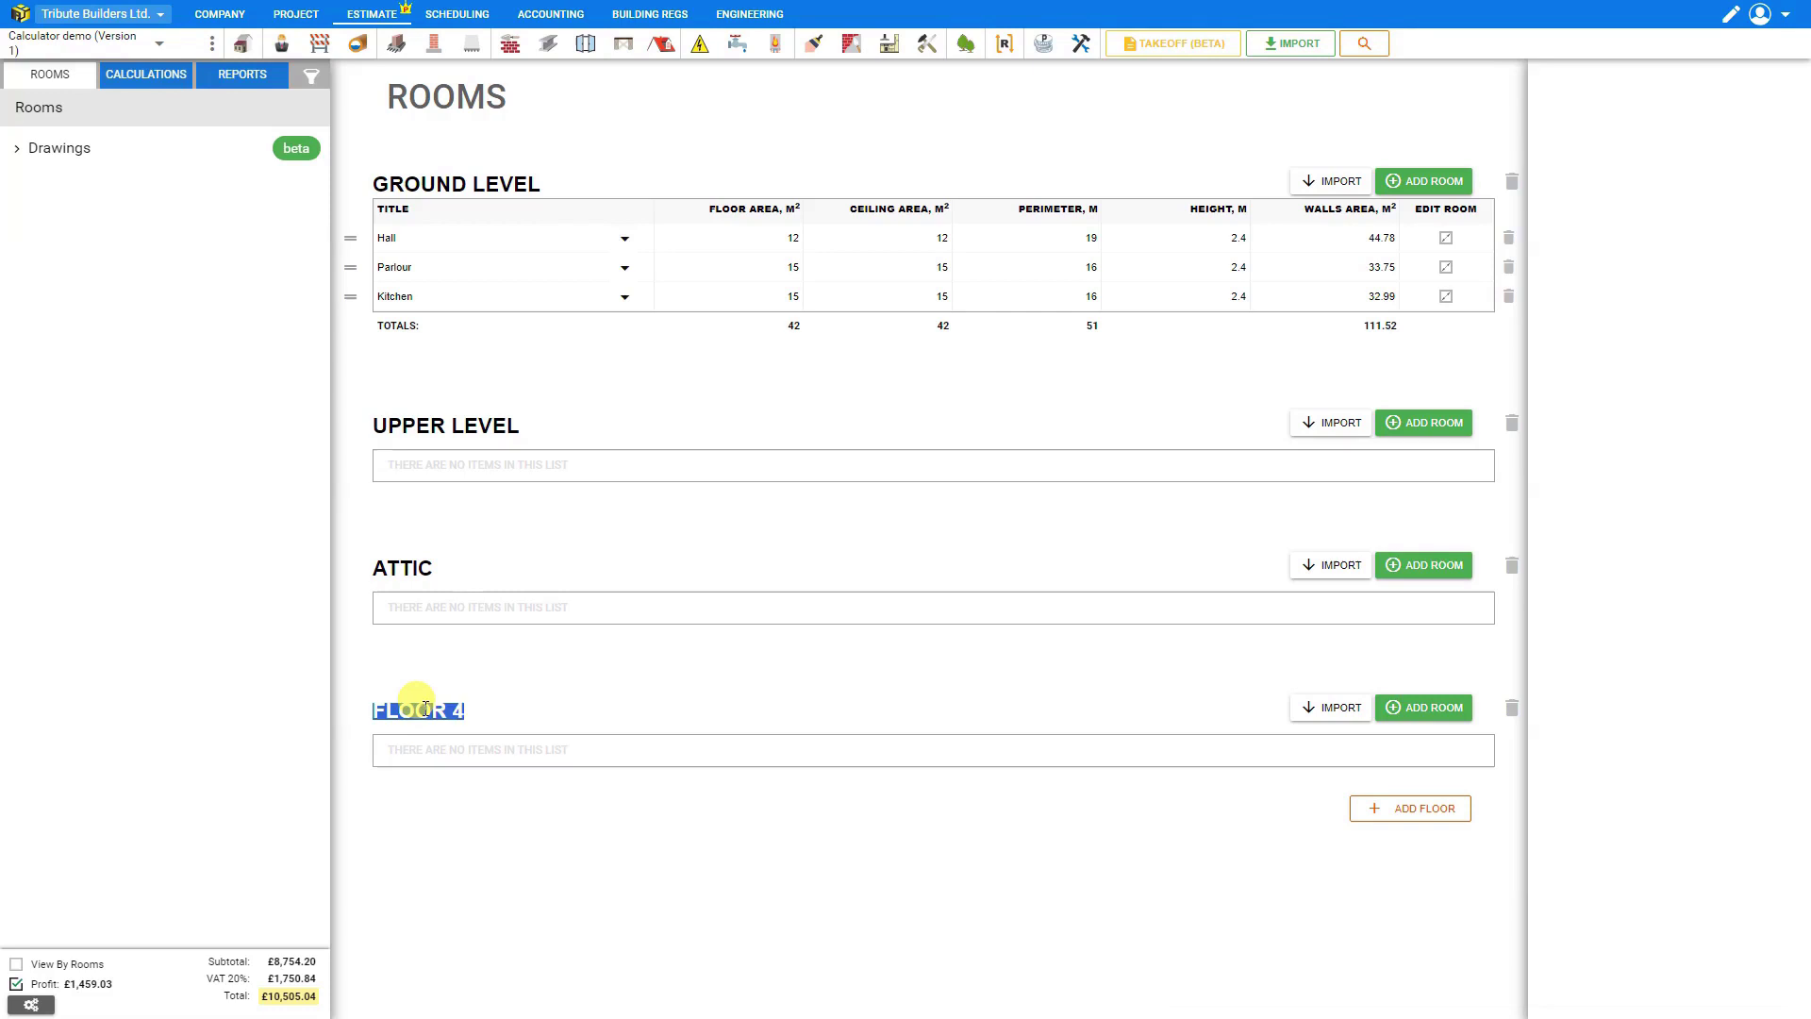
text(BASEMENT)
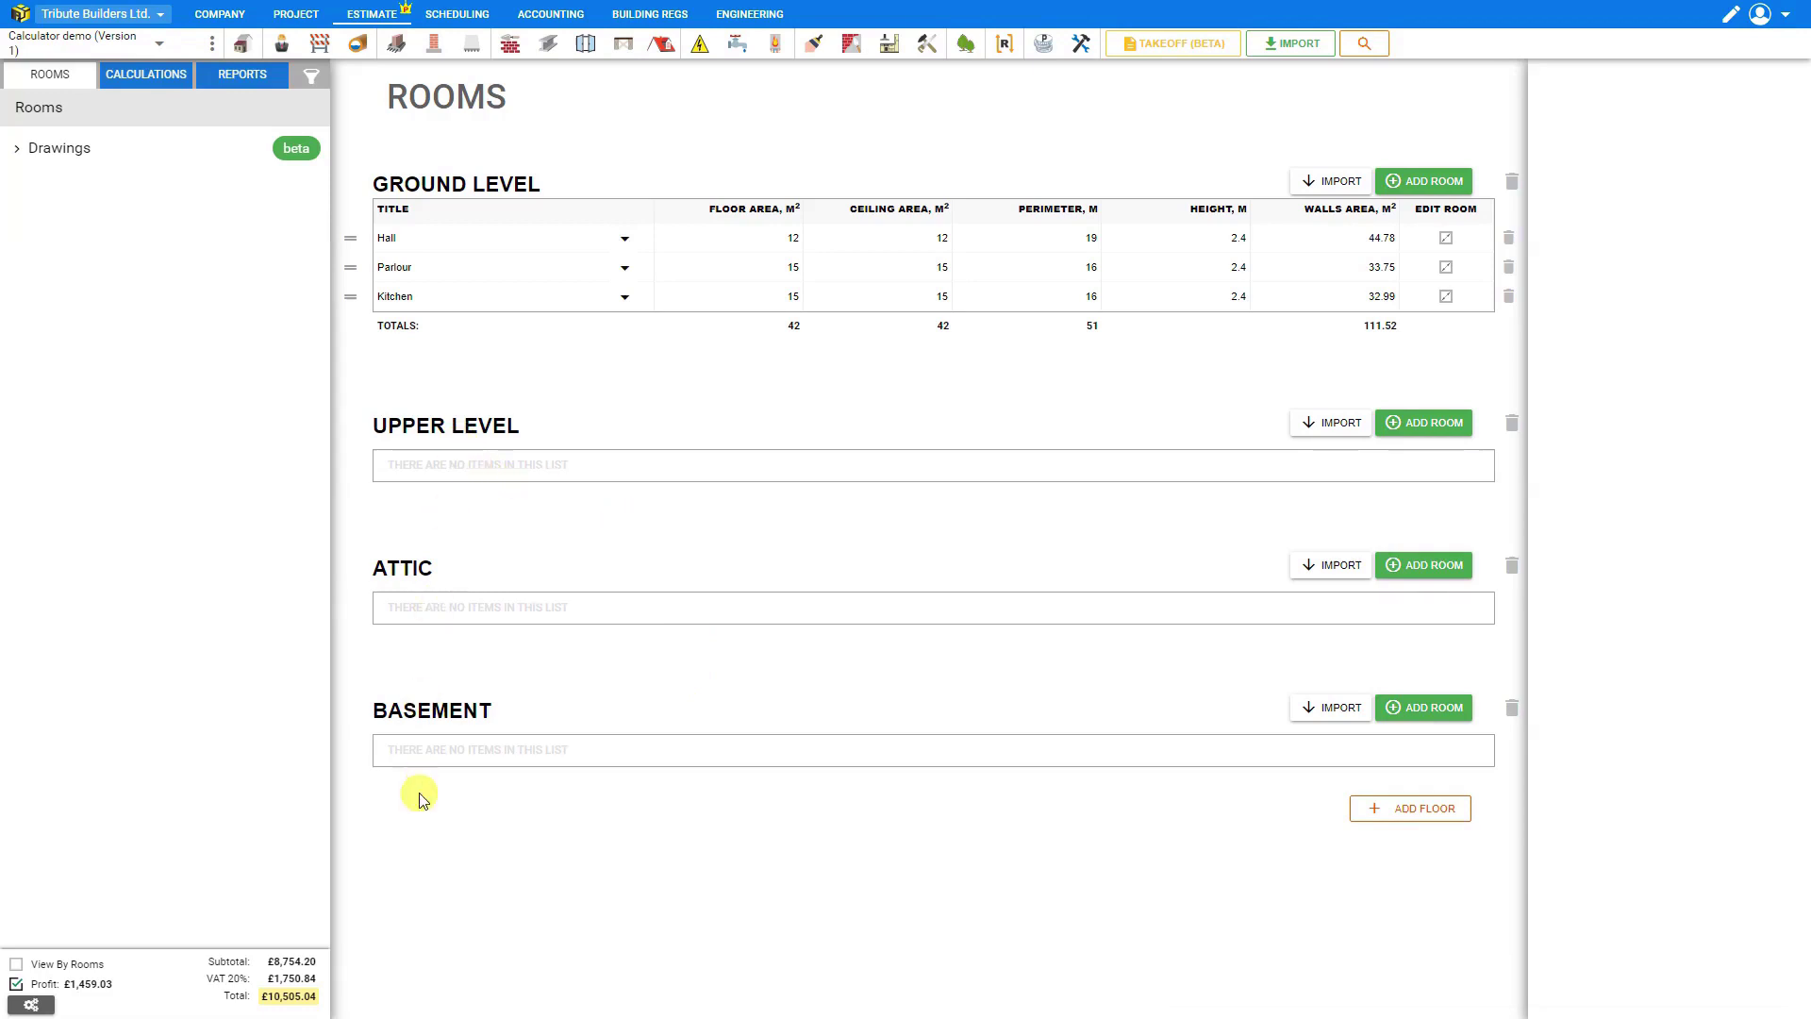
- Add two rooms to the Upper Level and title the first one Bedroom
click(1427, 426)
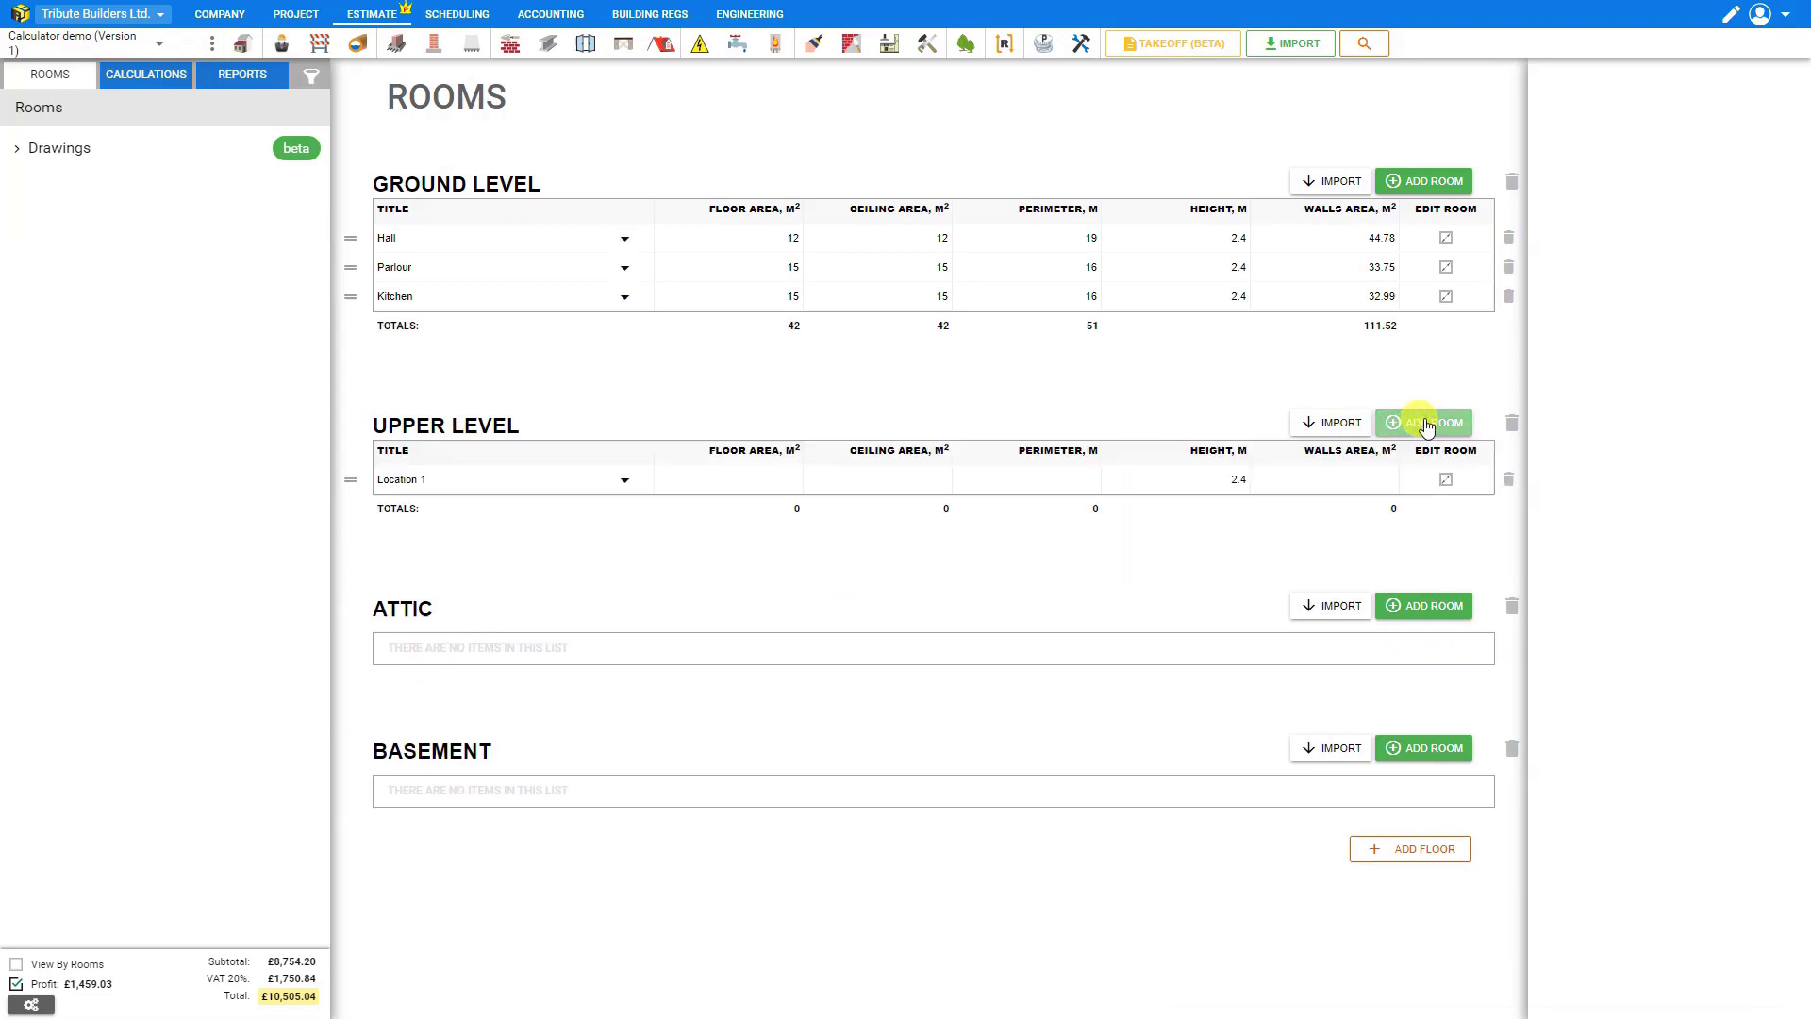
click(1427, 427)
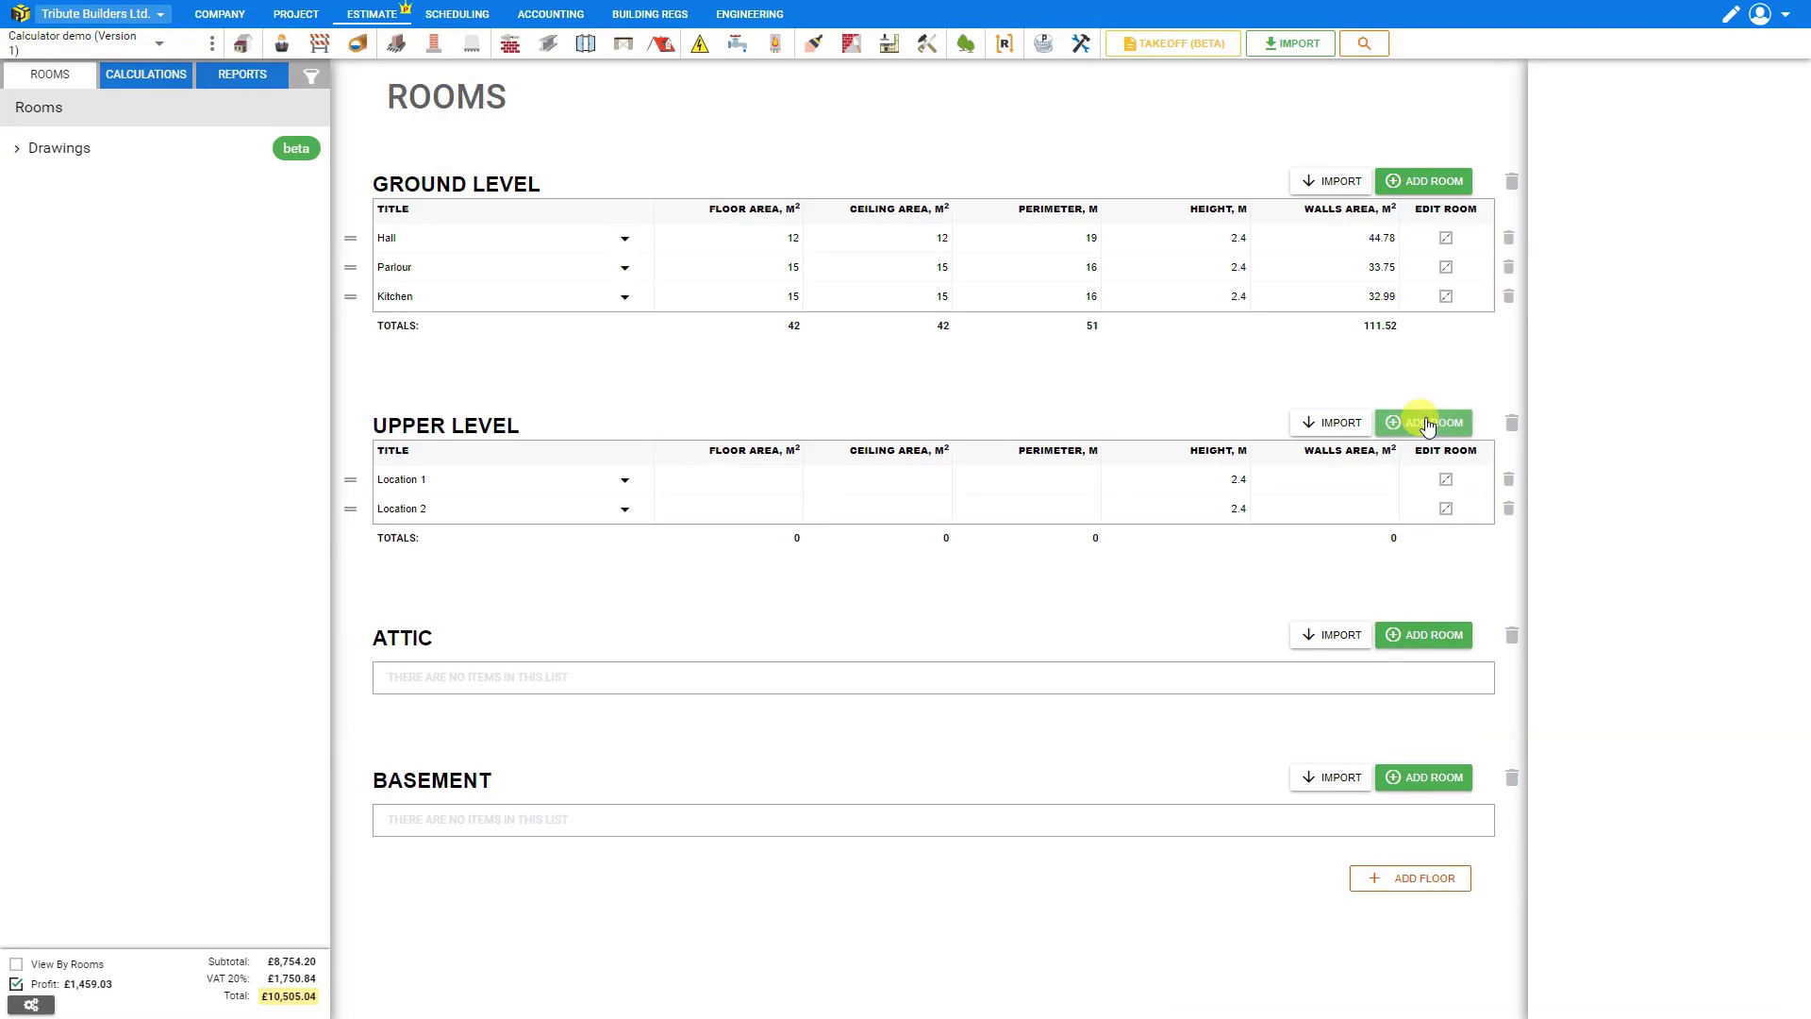
click(624, 483)
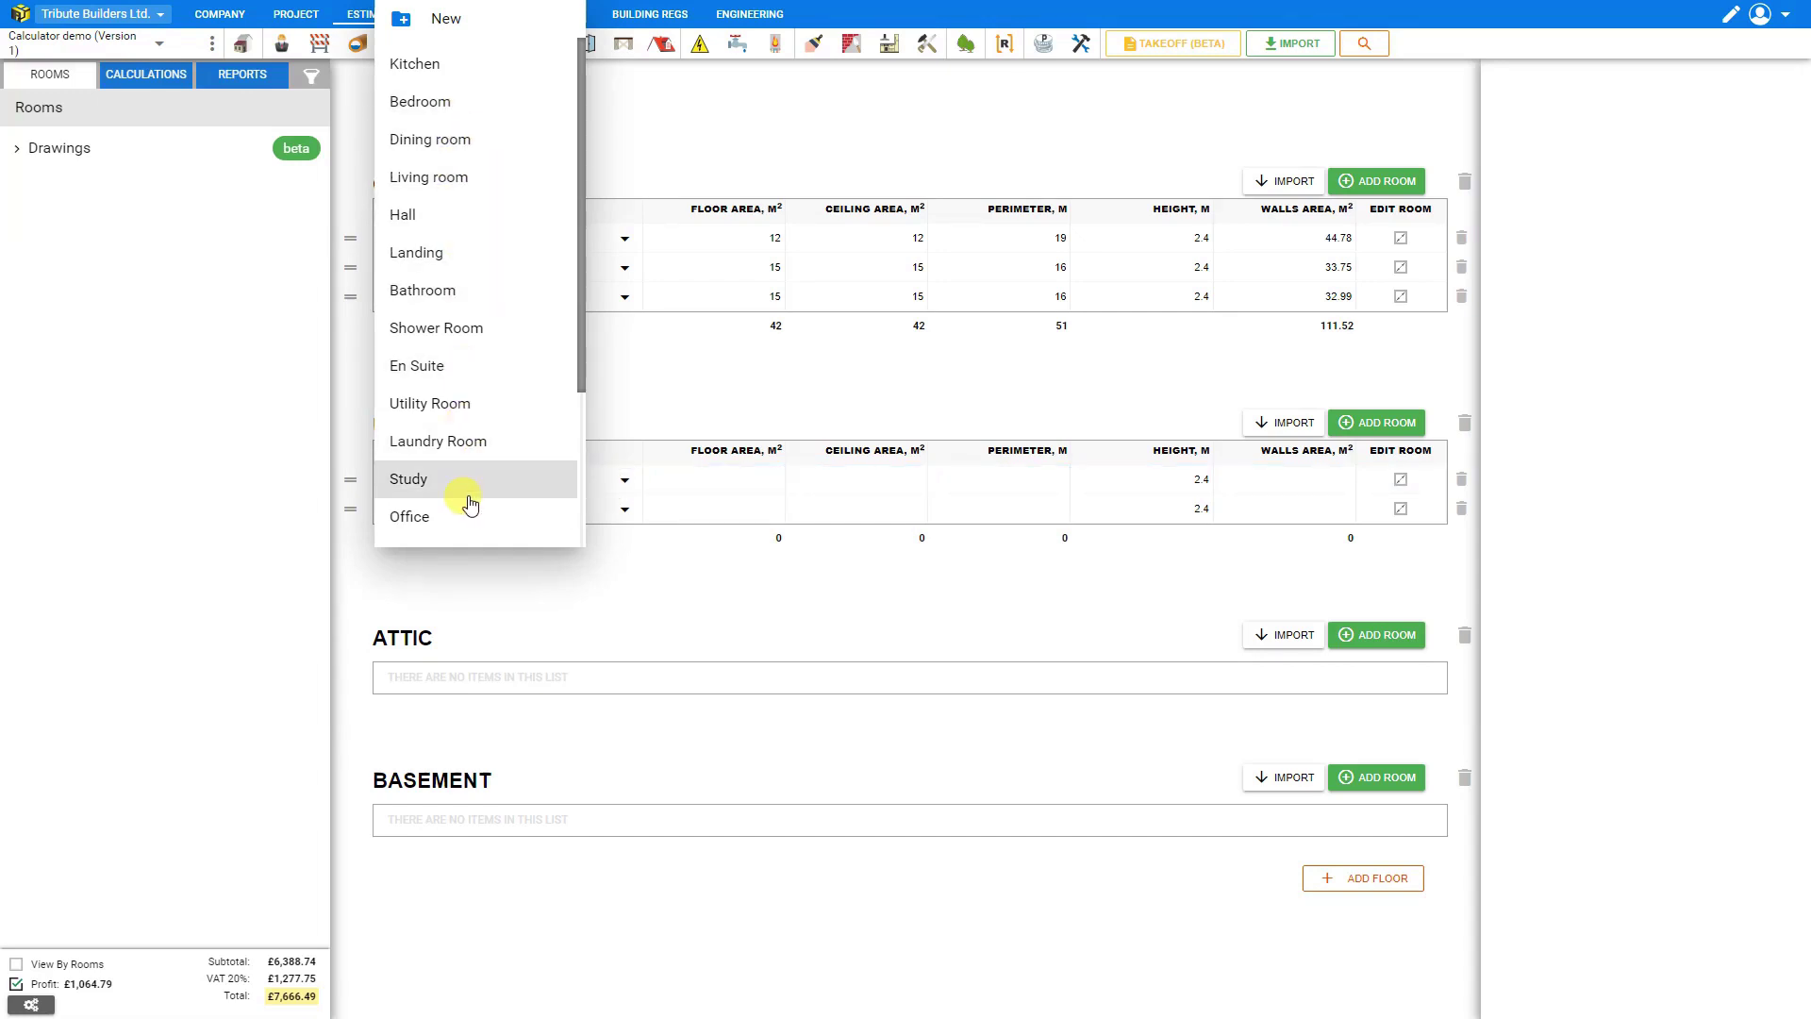
click(460, 108)
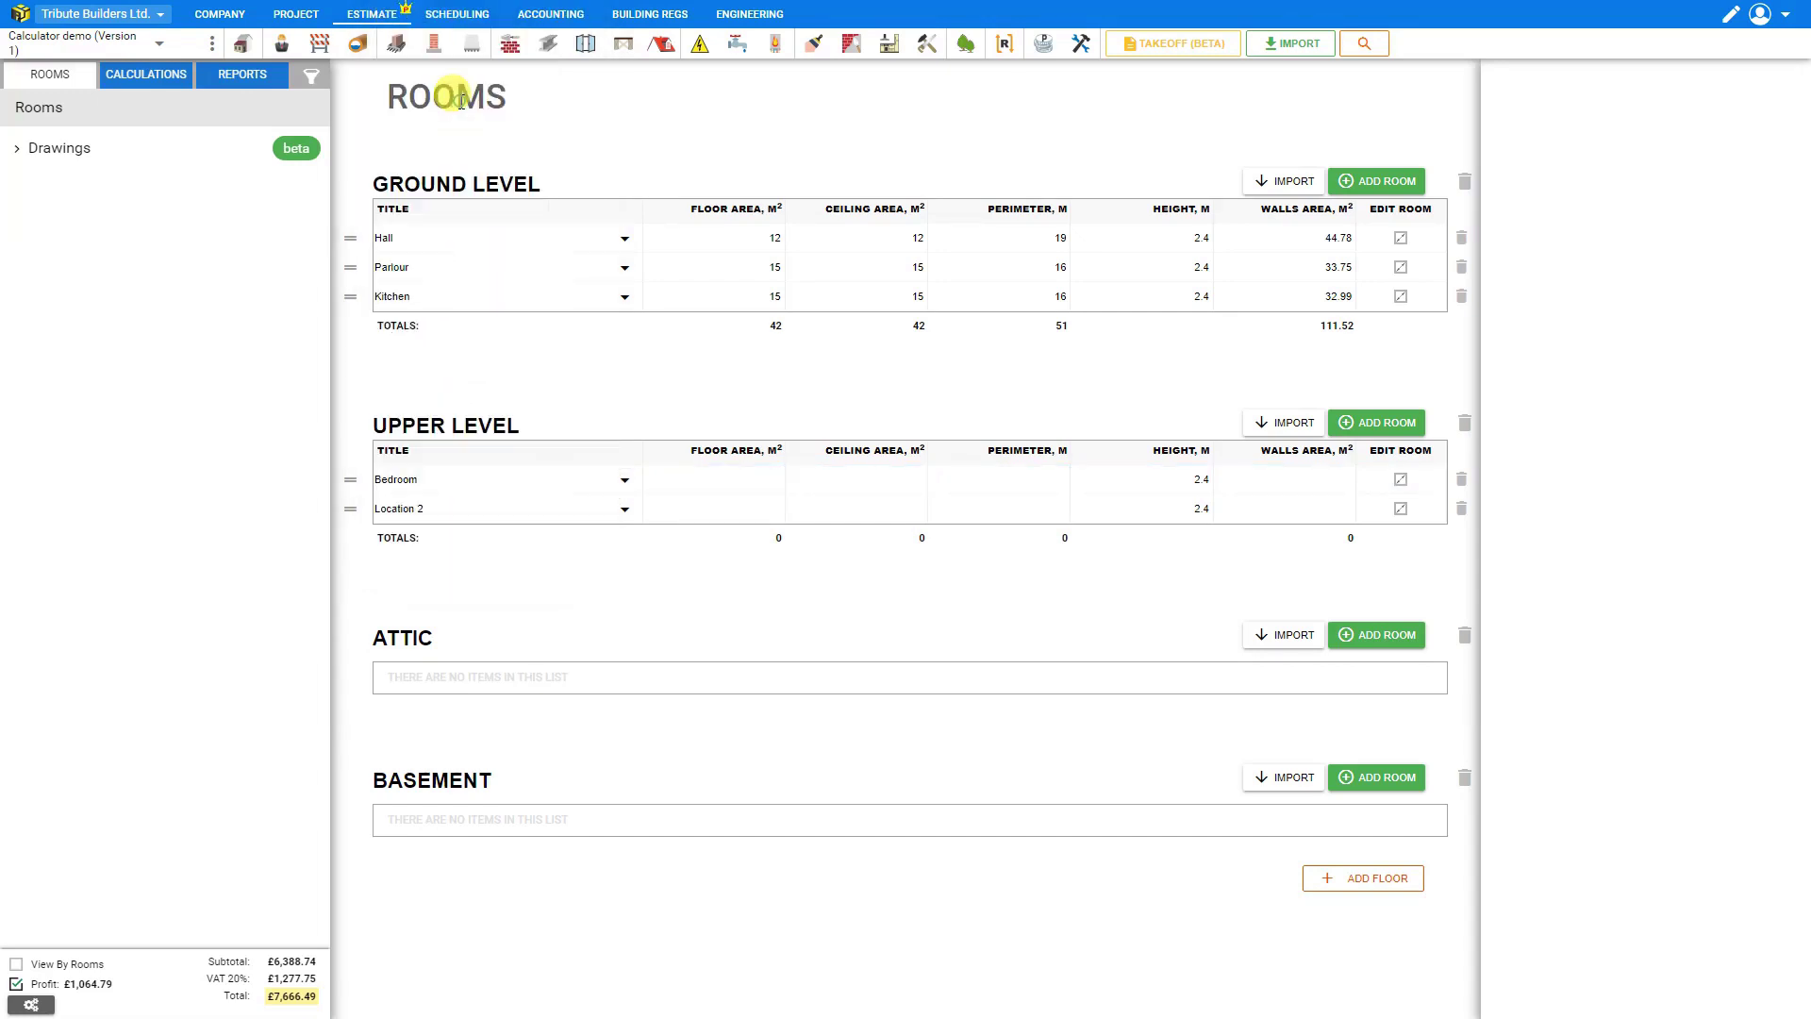
- Create a new room title named Bath and assign it to the second Upper Level room
click(609, 518)
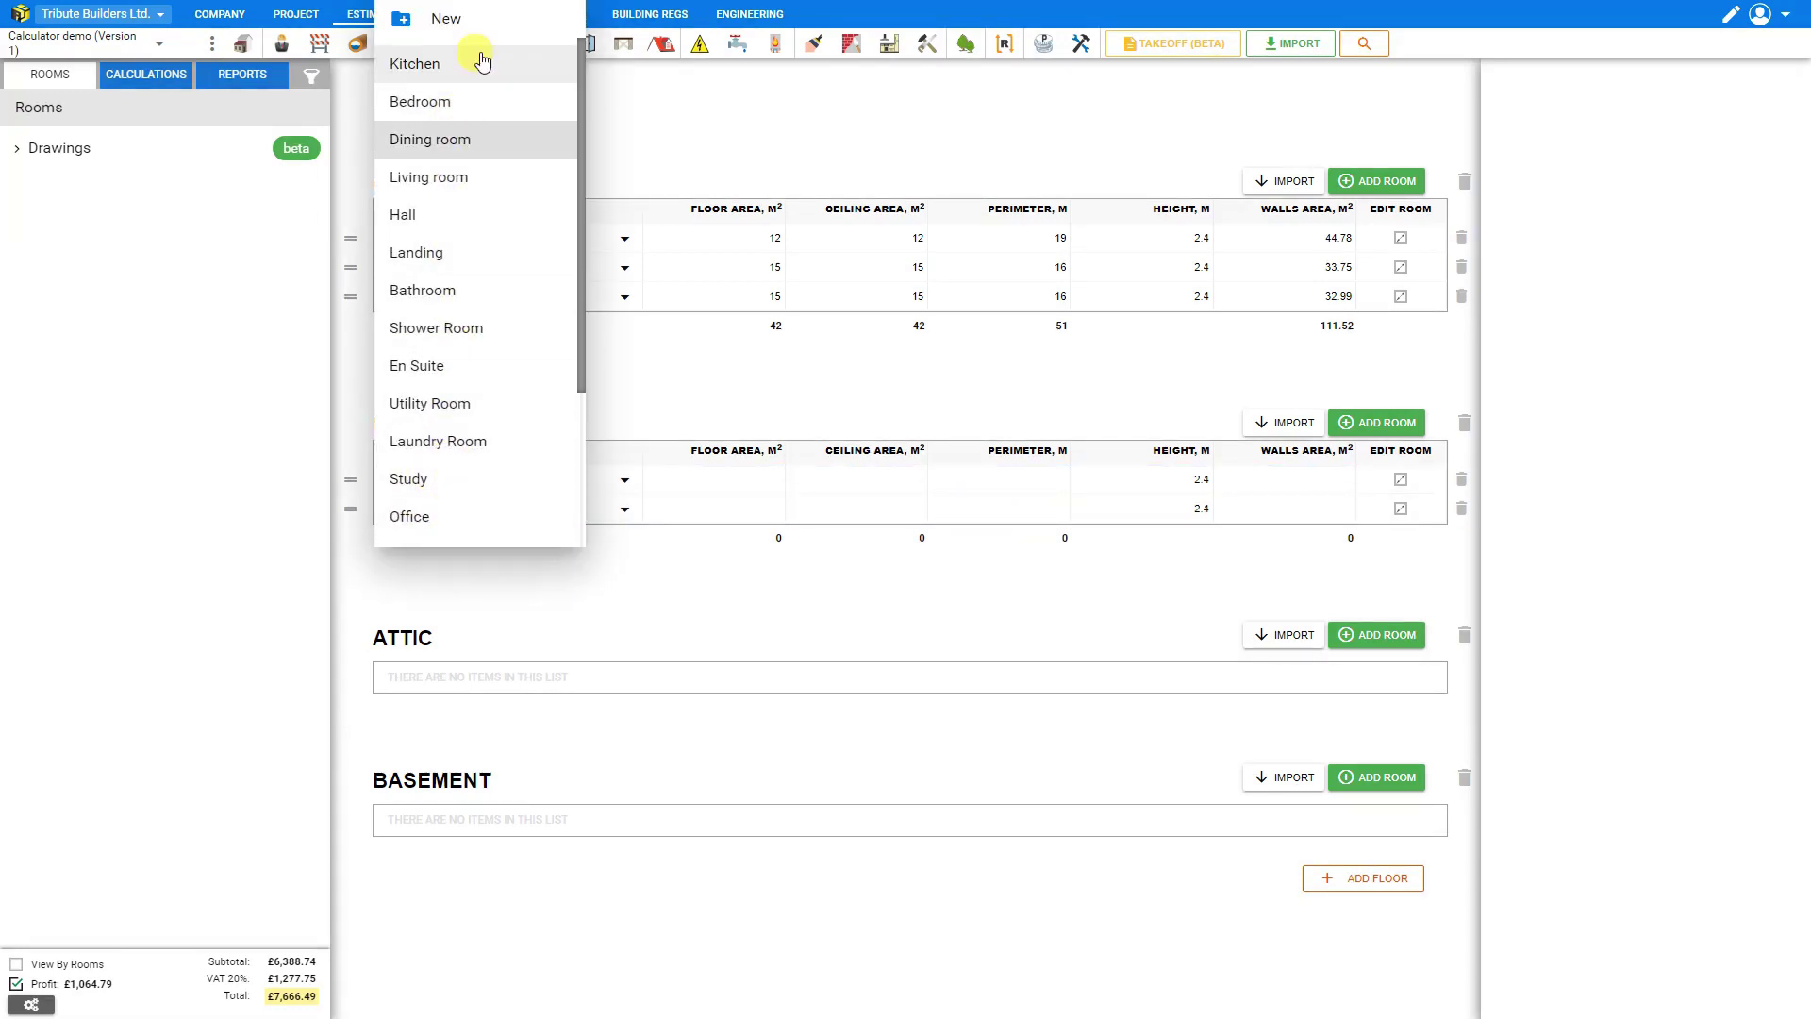
click(472, 18)
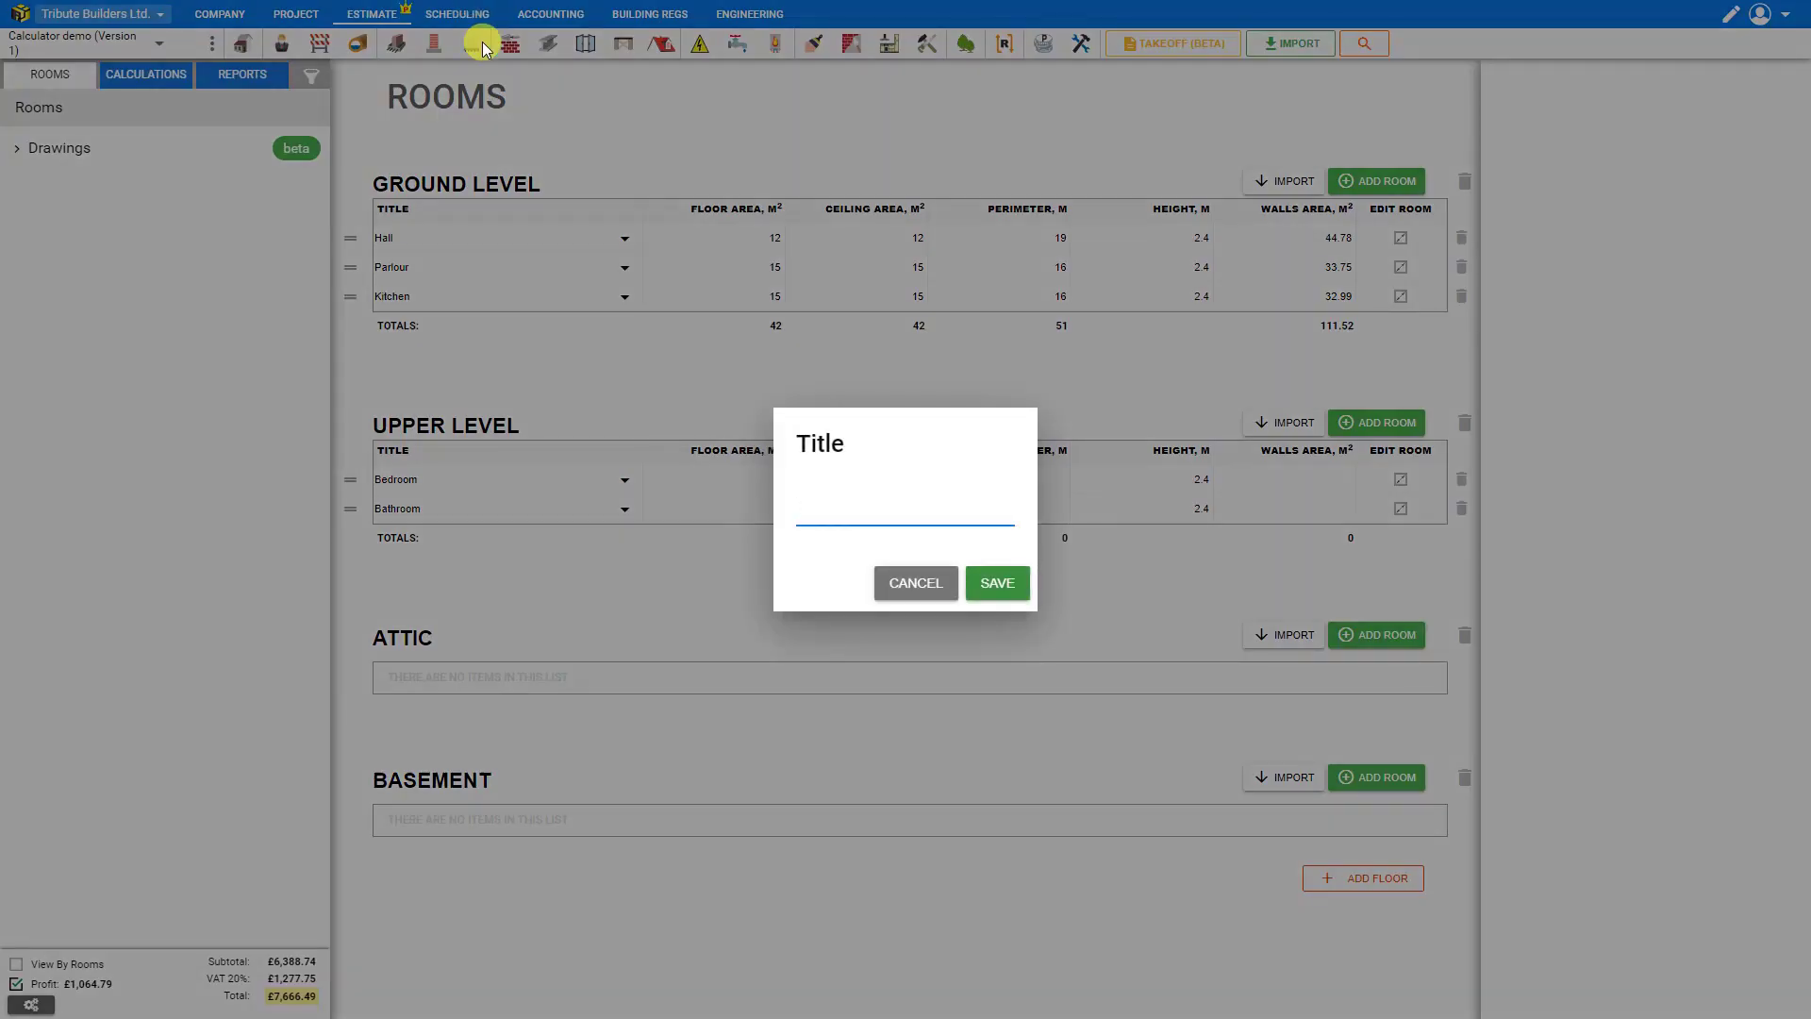
text(Bath)
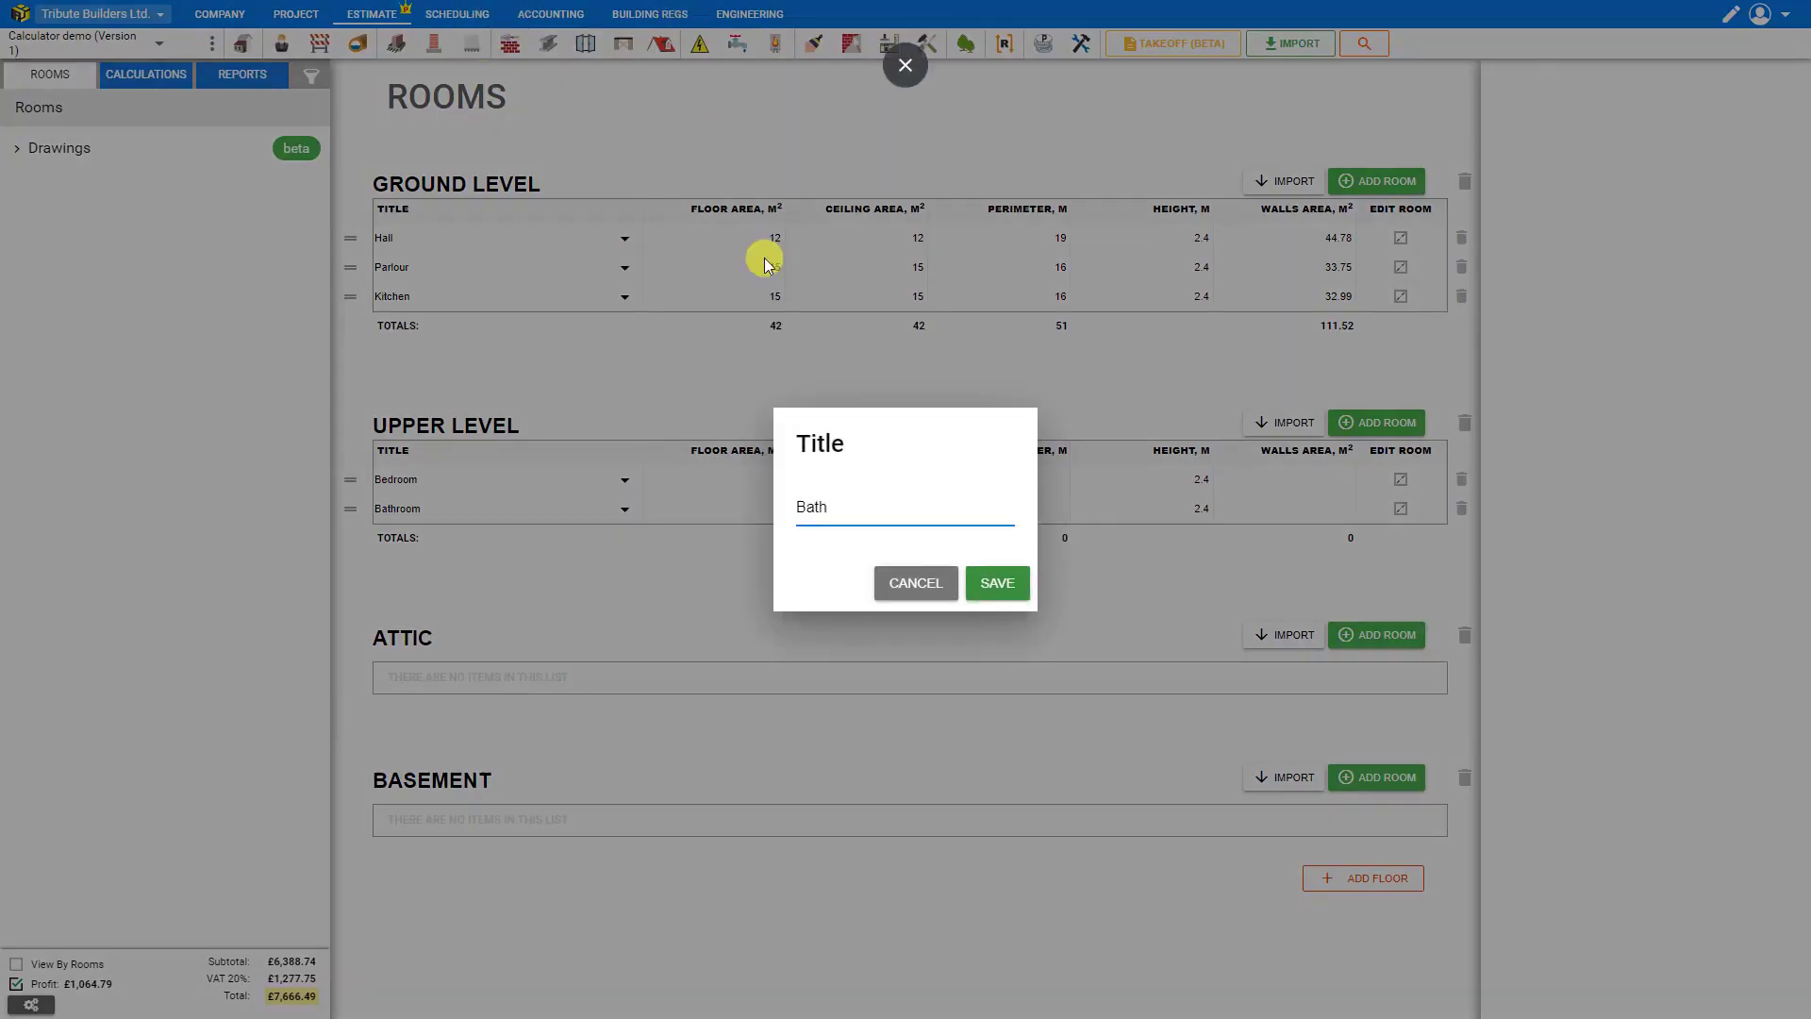
click(1005, 587)
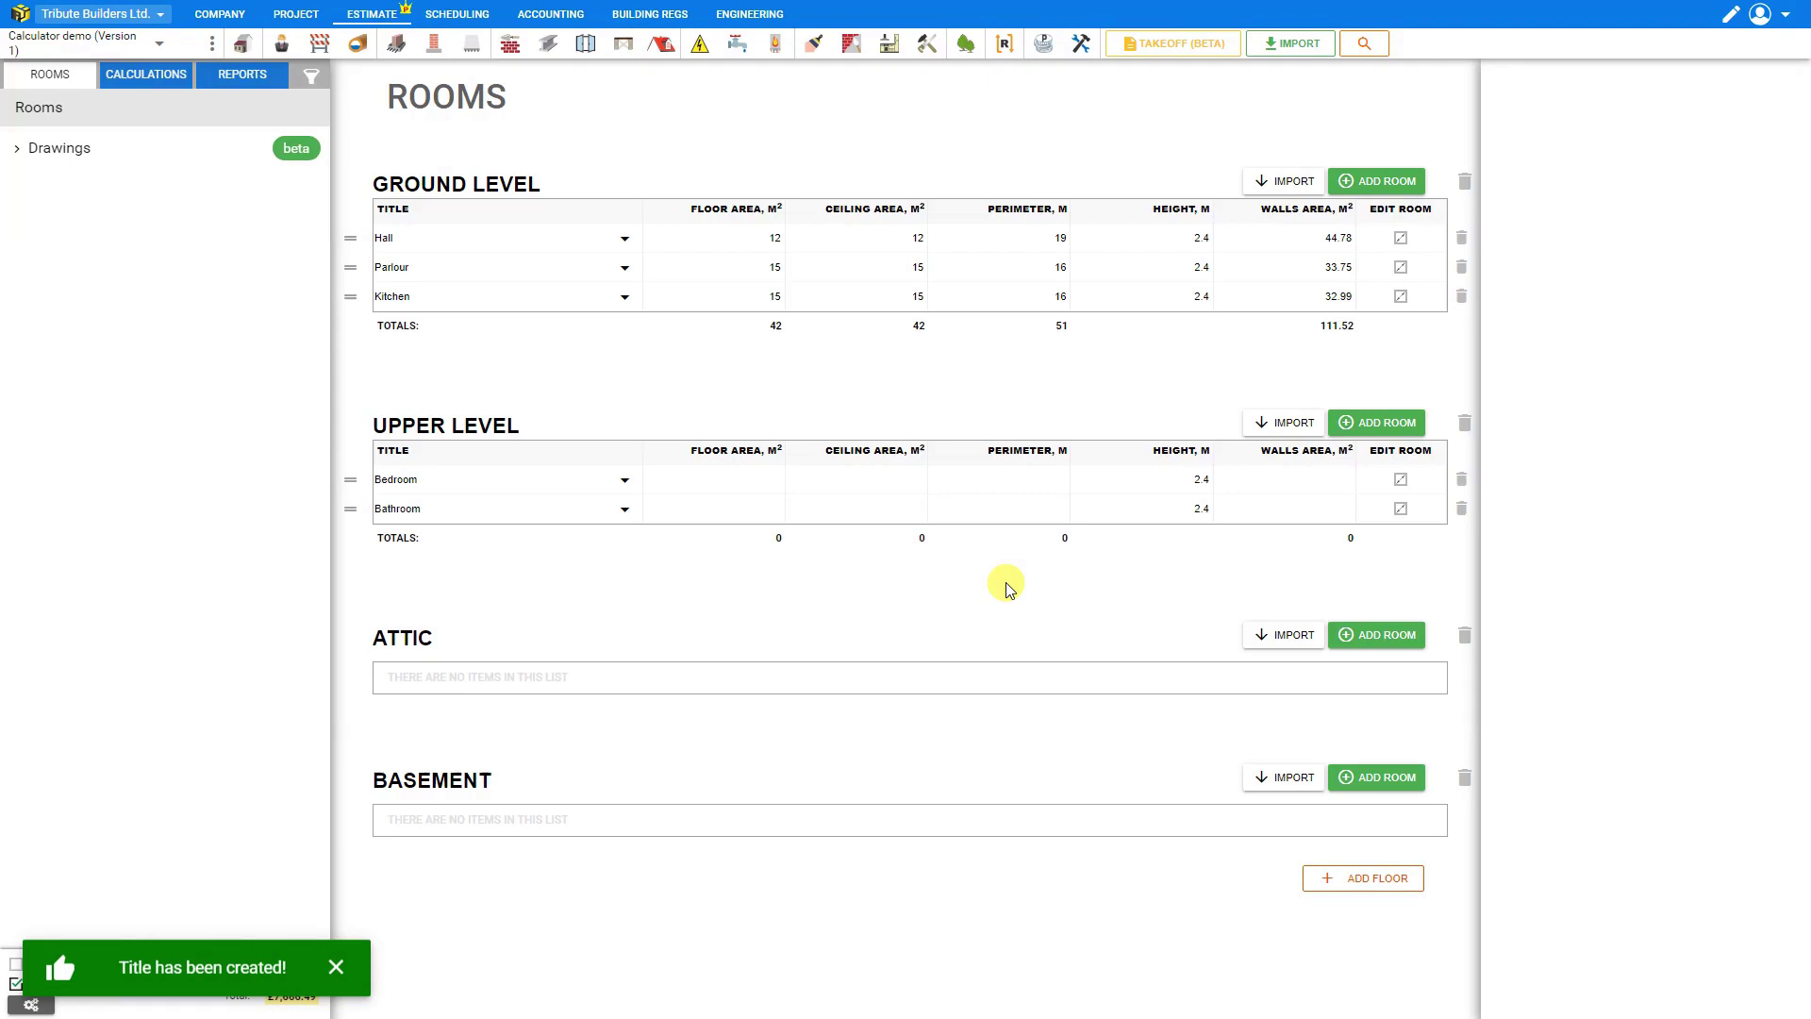
click(618, 508)
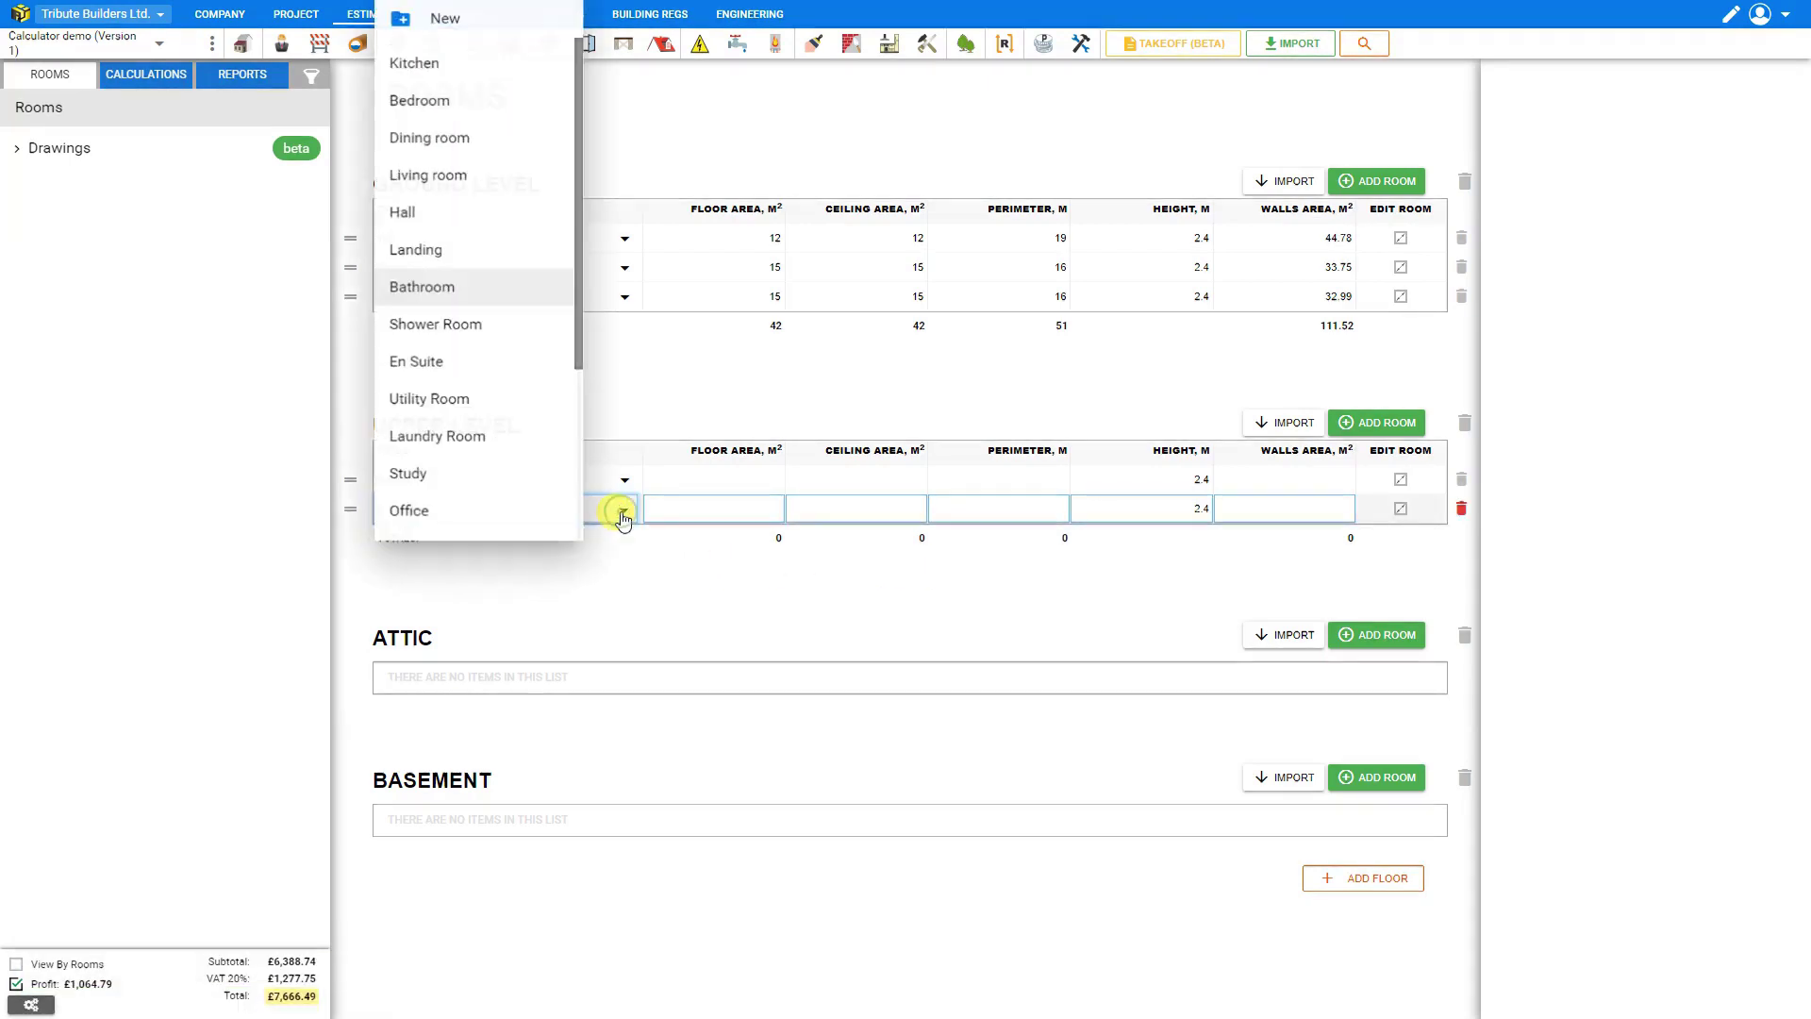
drag(584, 345, 566, 505)
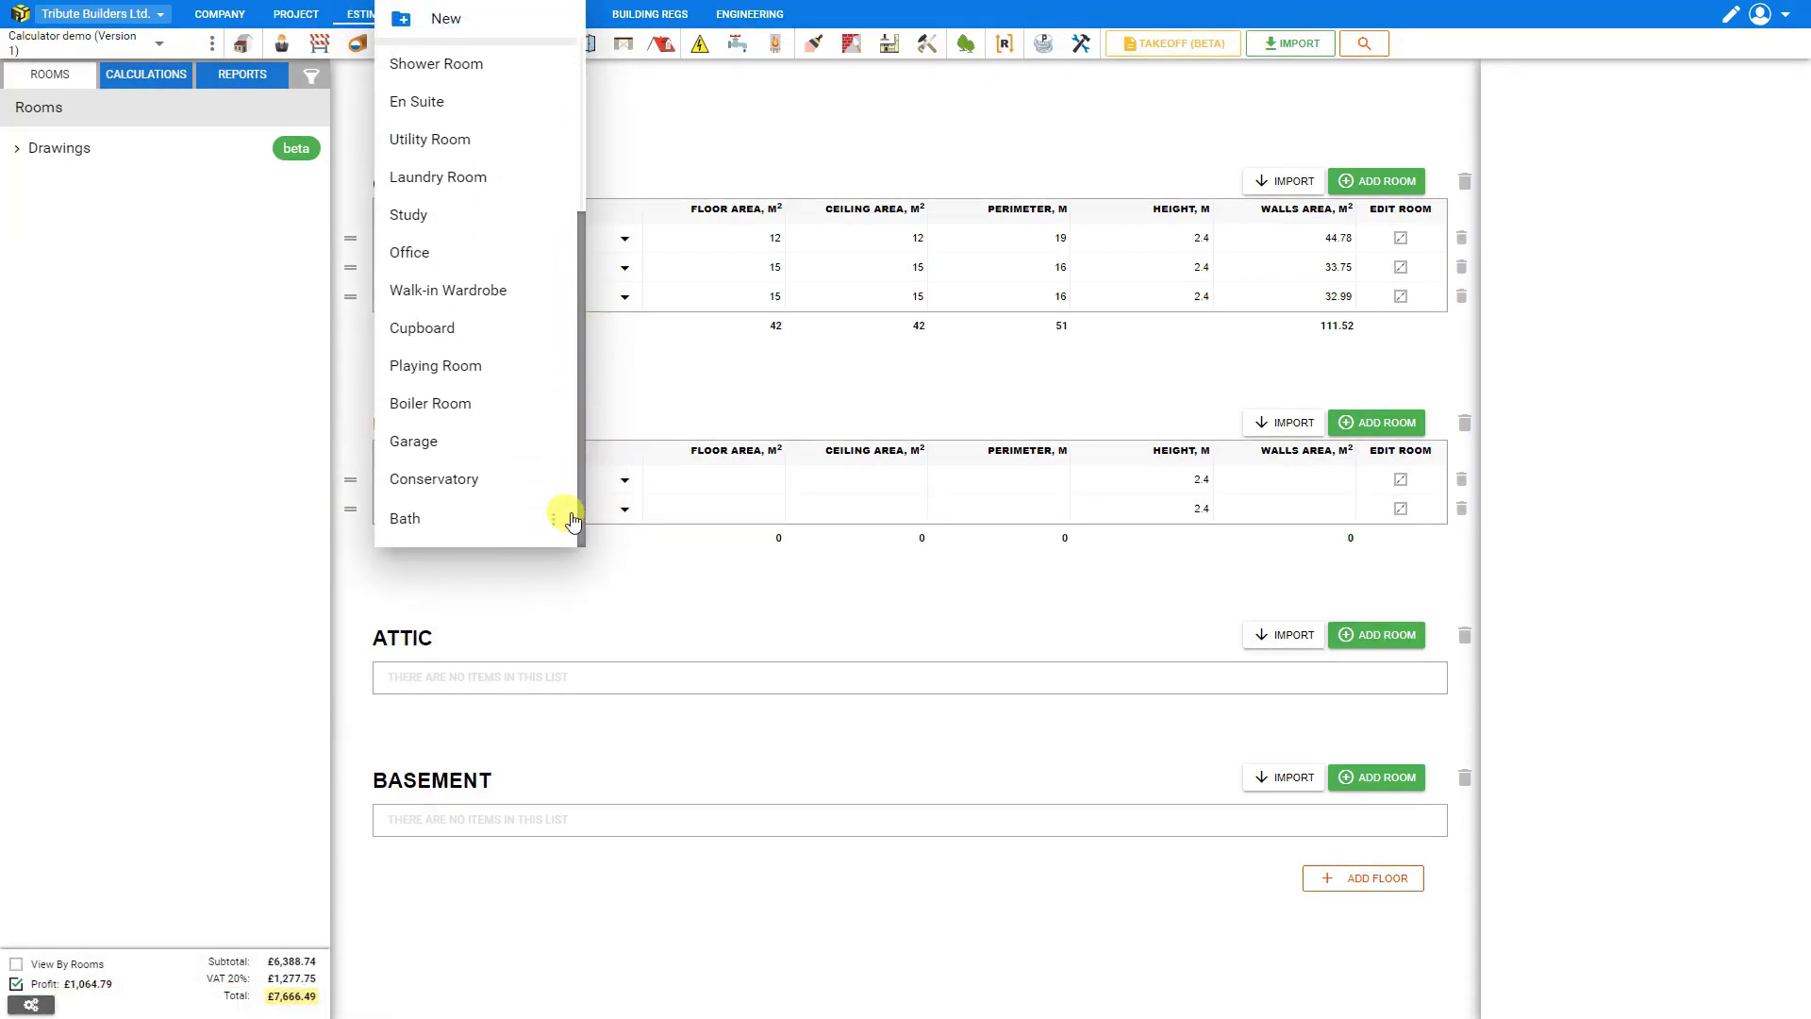
click(405, 513)
click(472, 545)
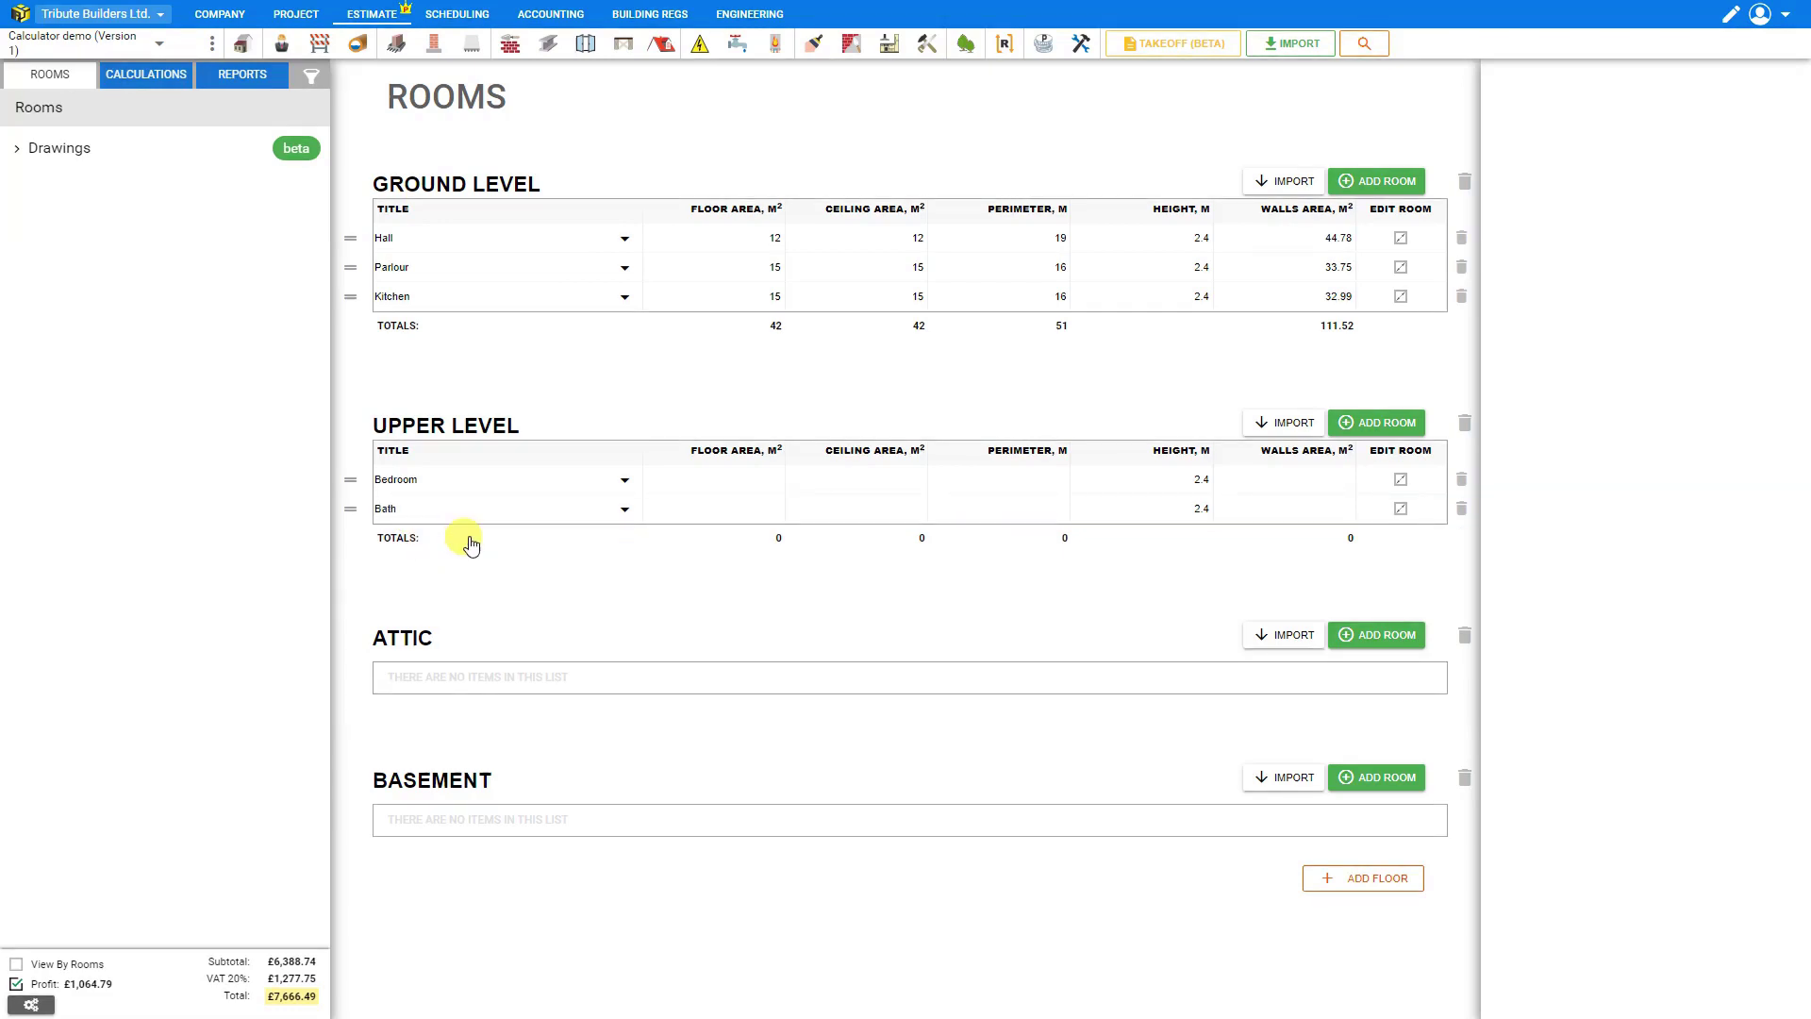
- Set the Bedroom's floor area and ceiling area to 20 m² and its perimeter to 28 m
click(518, 481)
click(699, 489)
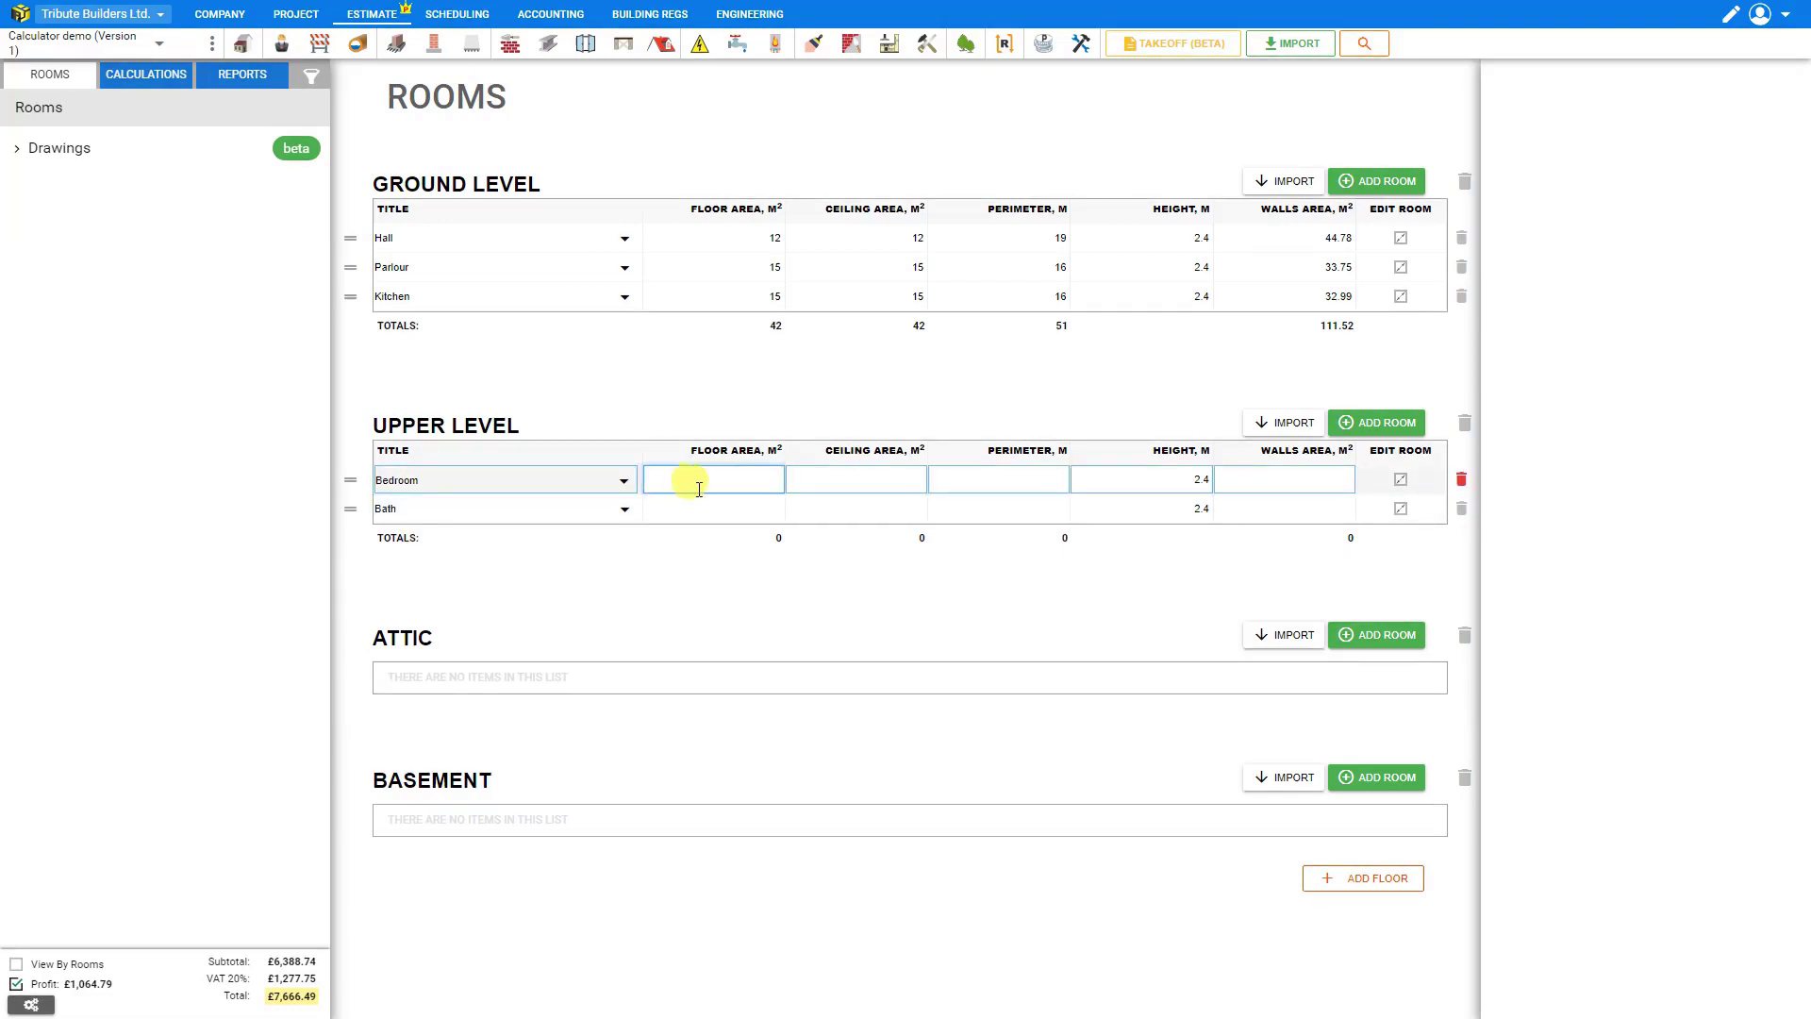
click(760, 481)
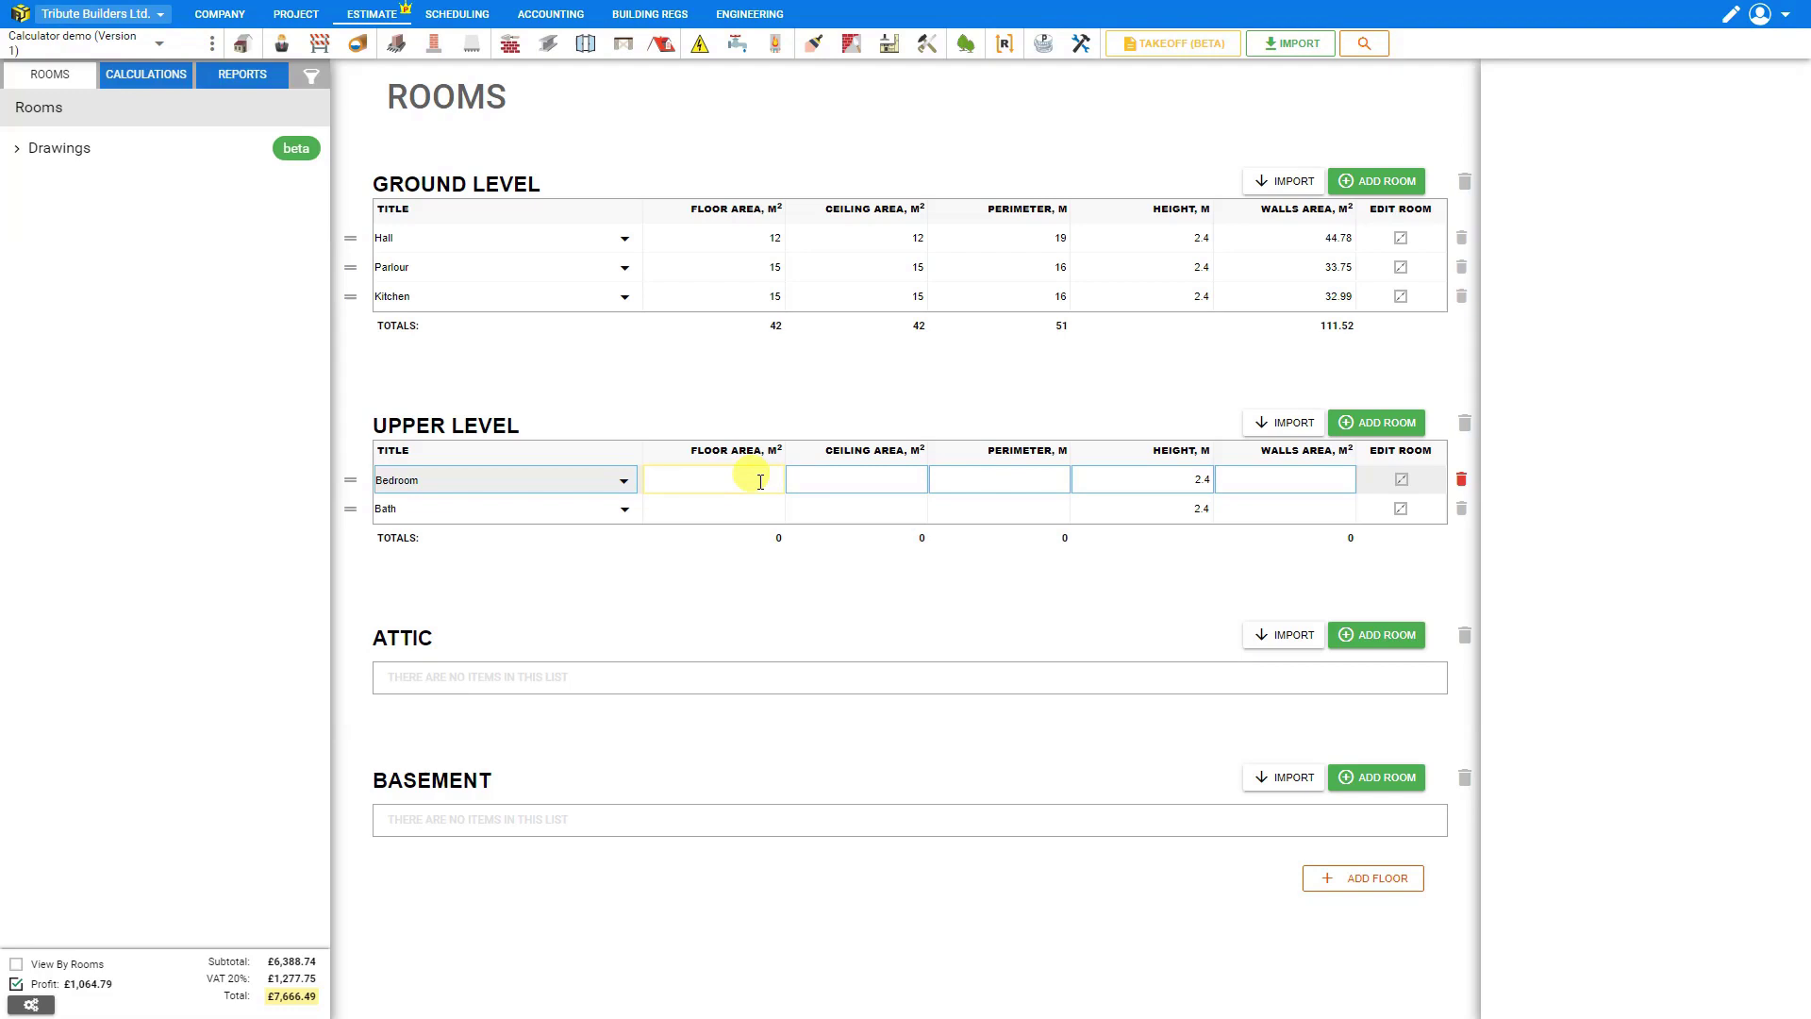
text(20)
key(Tab)
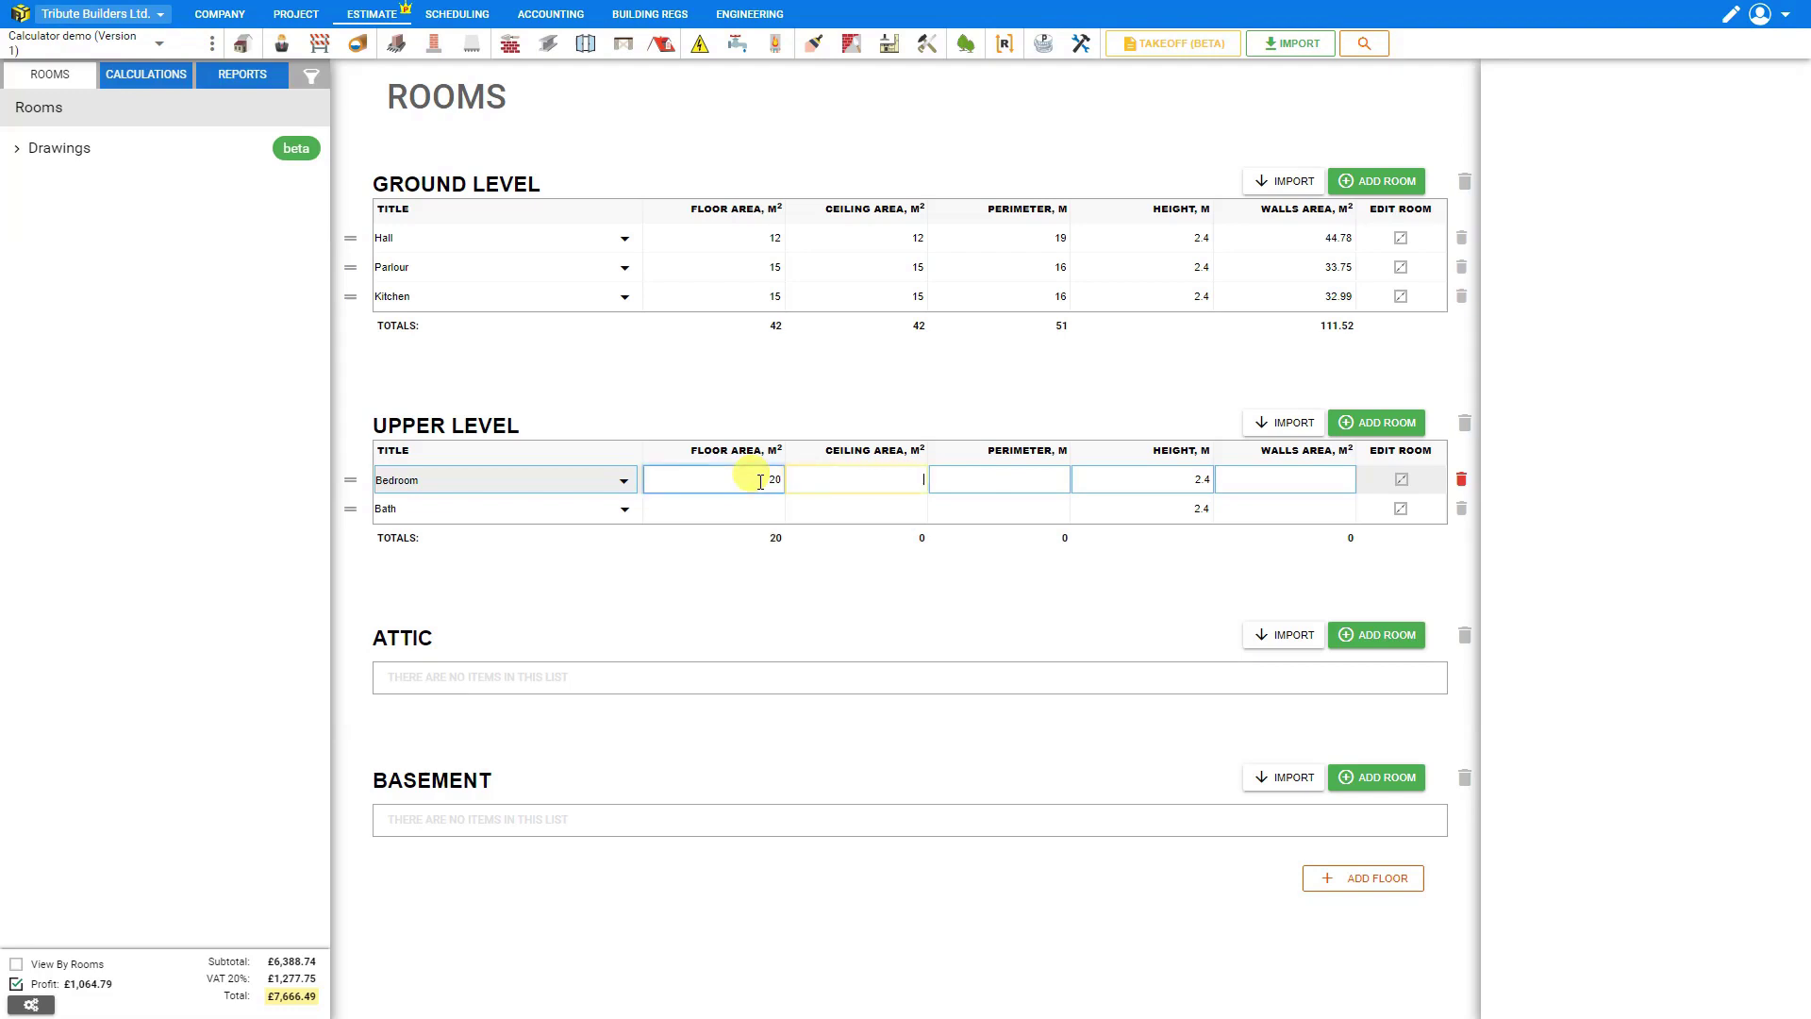
key(Tab)
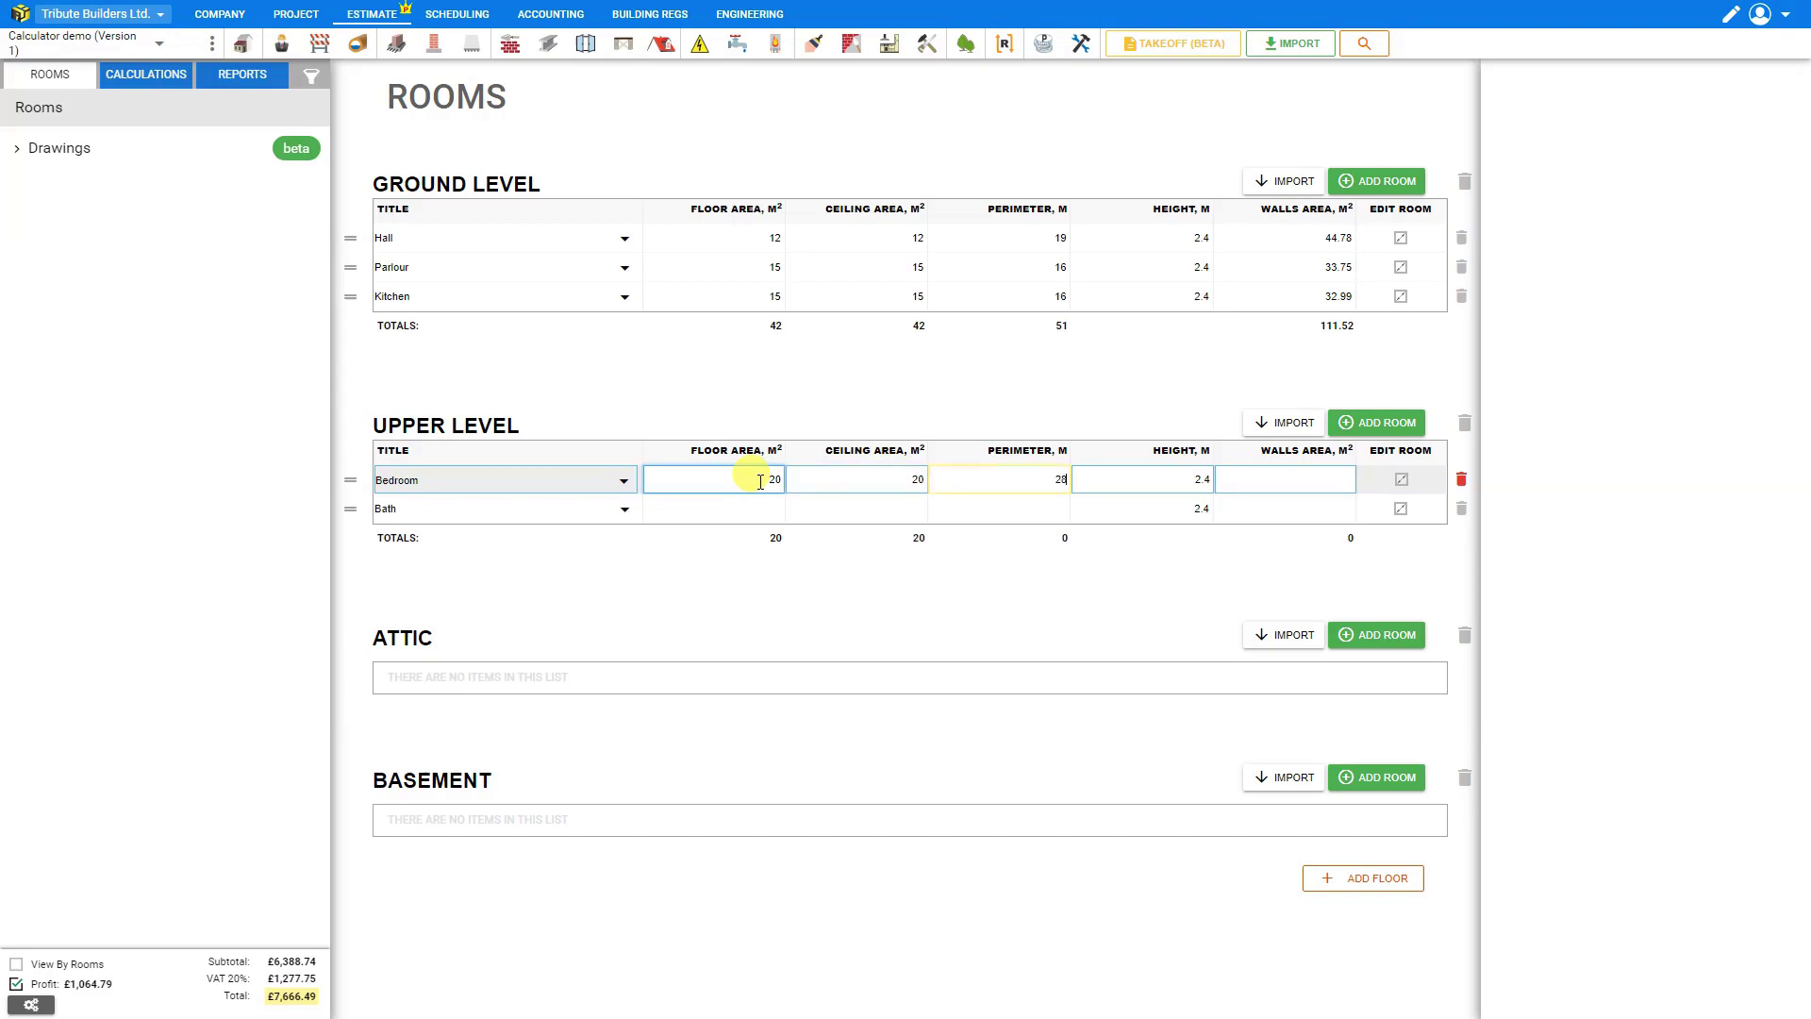
key(Tab)
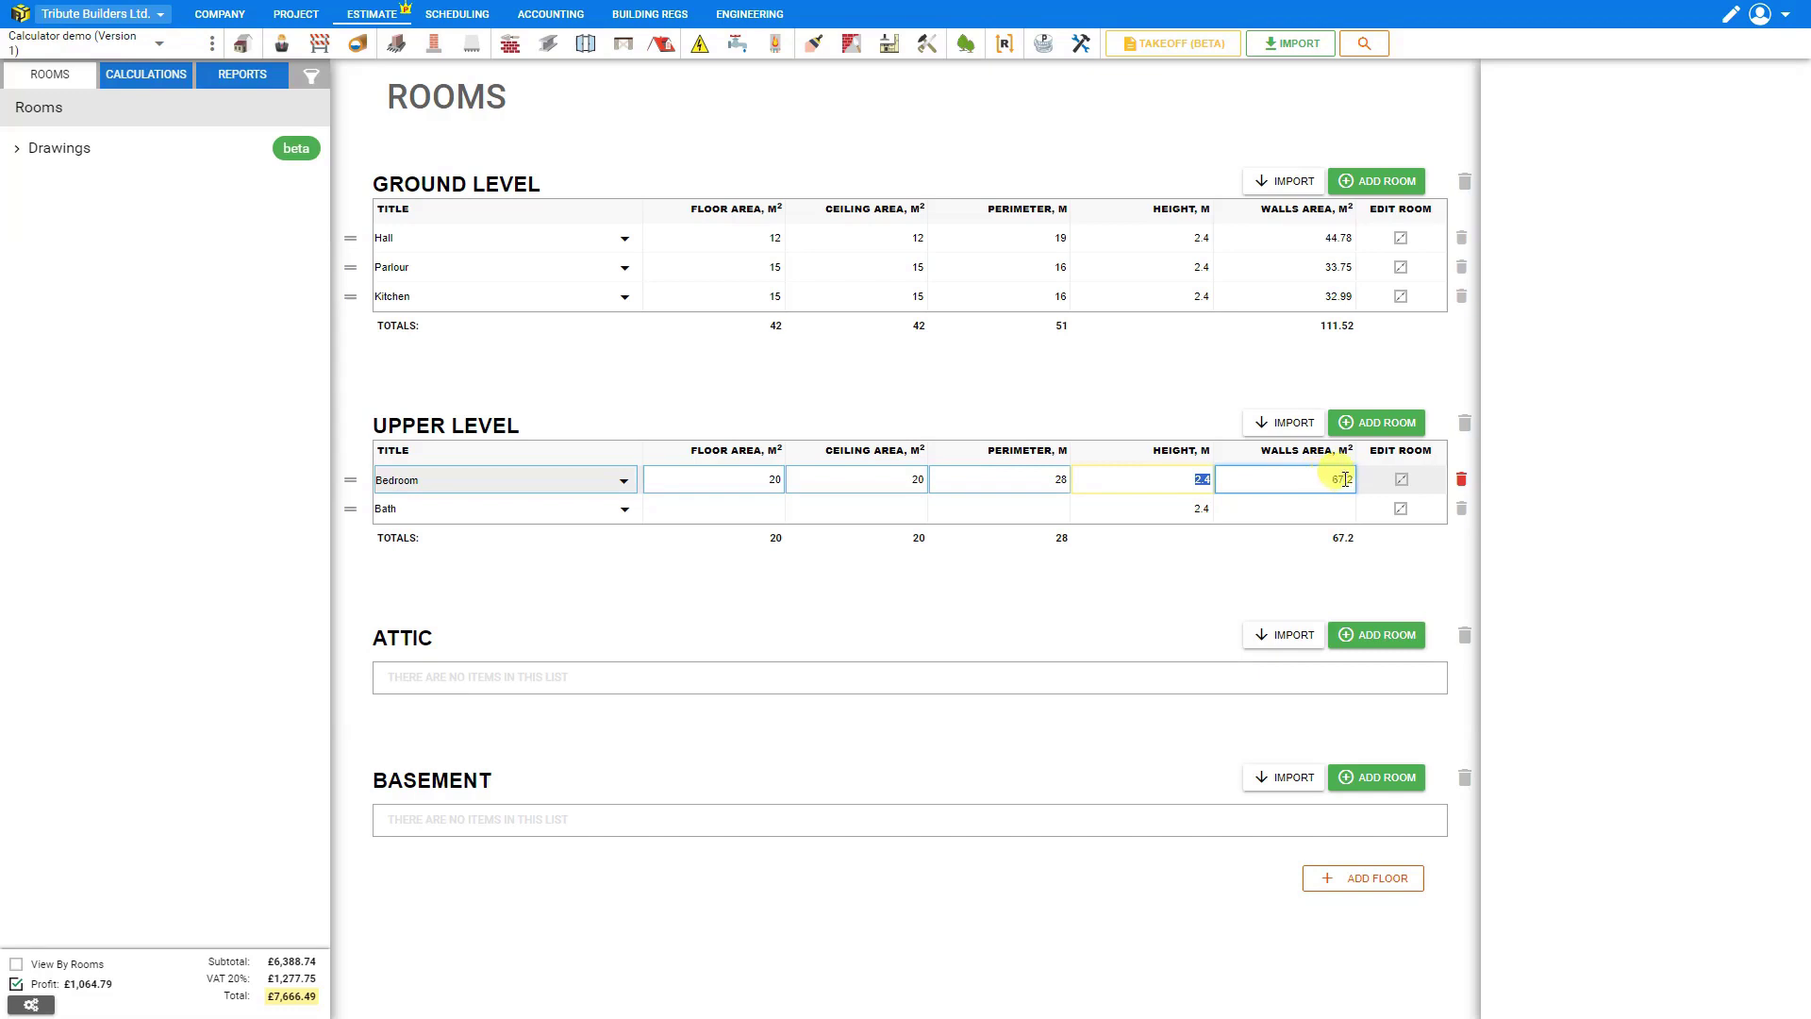
- Calculate the Bath's areas and perimeter from a length of 3 m and a width of 2 m
click(793, 506)
click(749, 478)
click(755, 507)
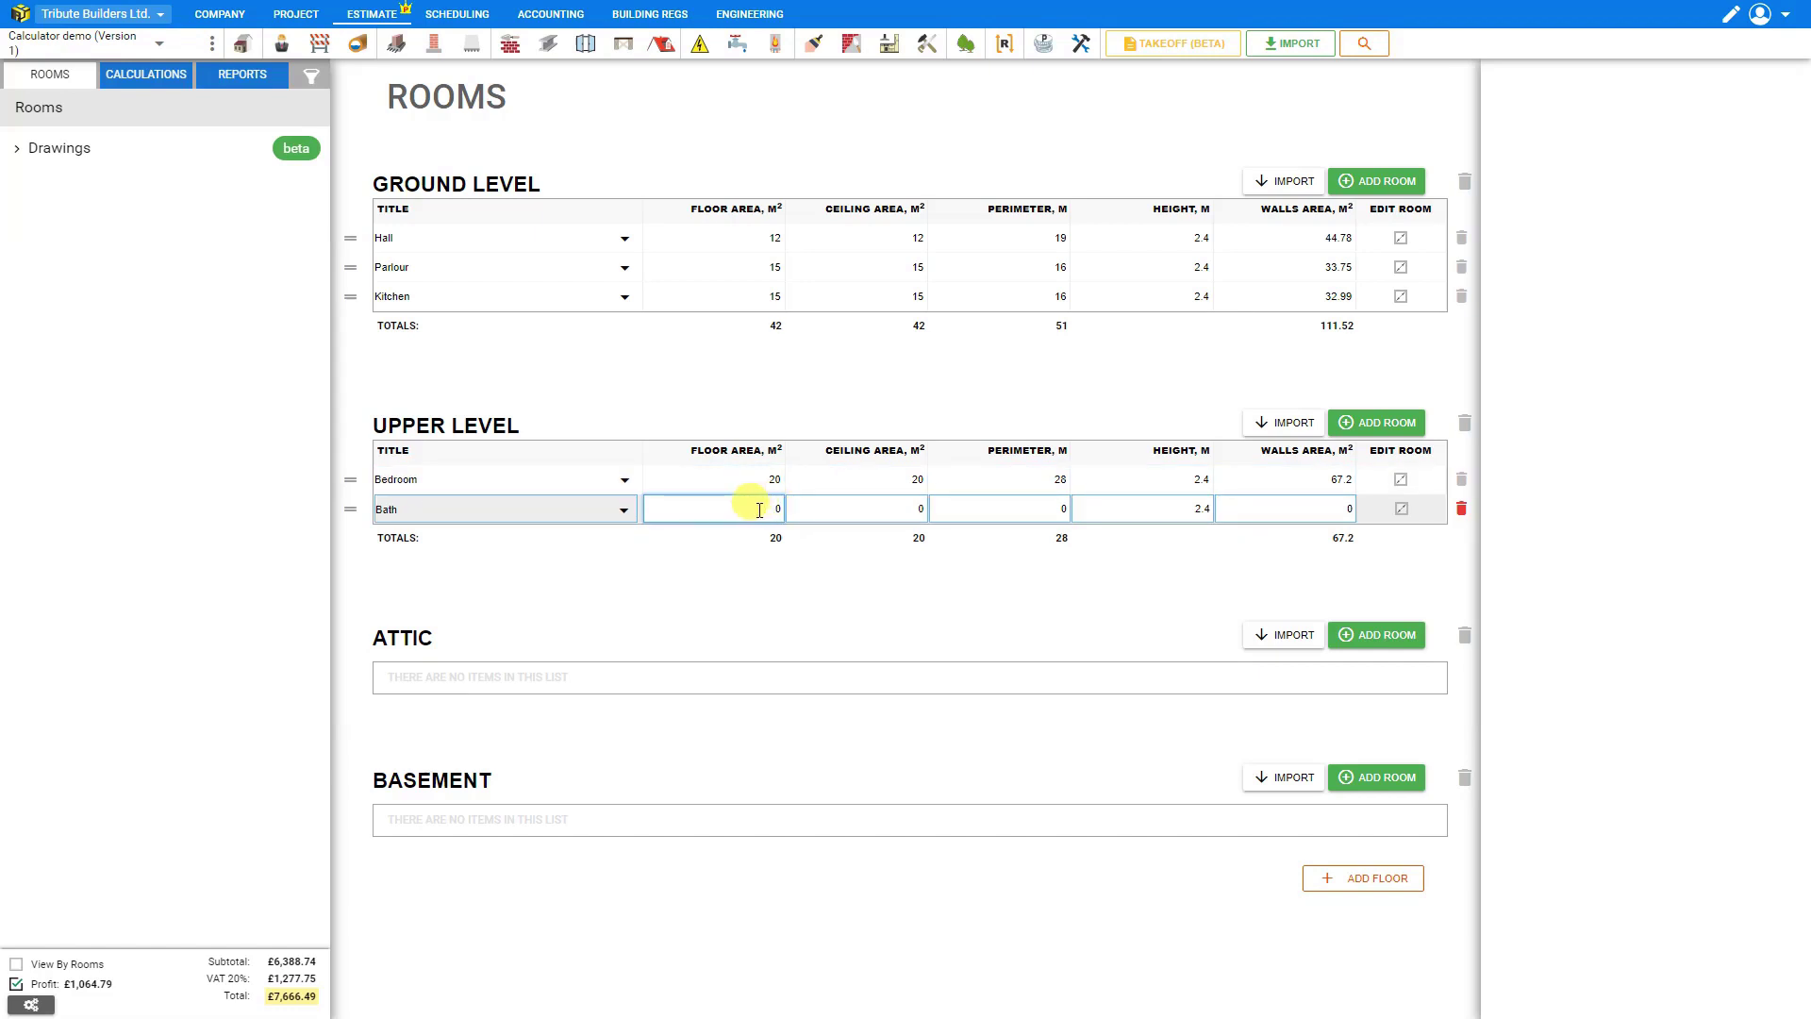
click(1403, 514)
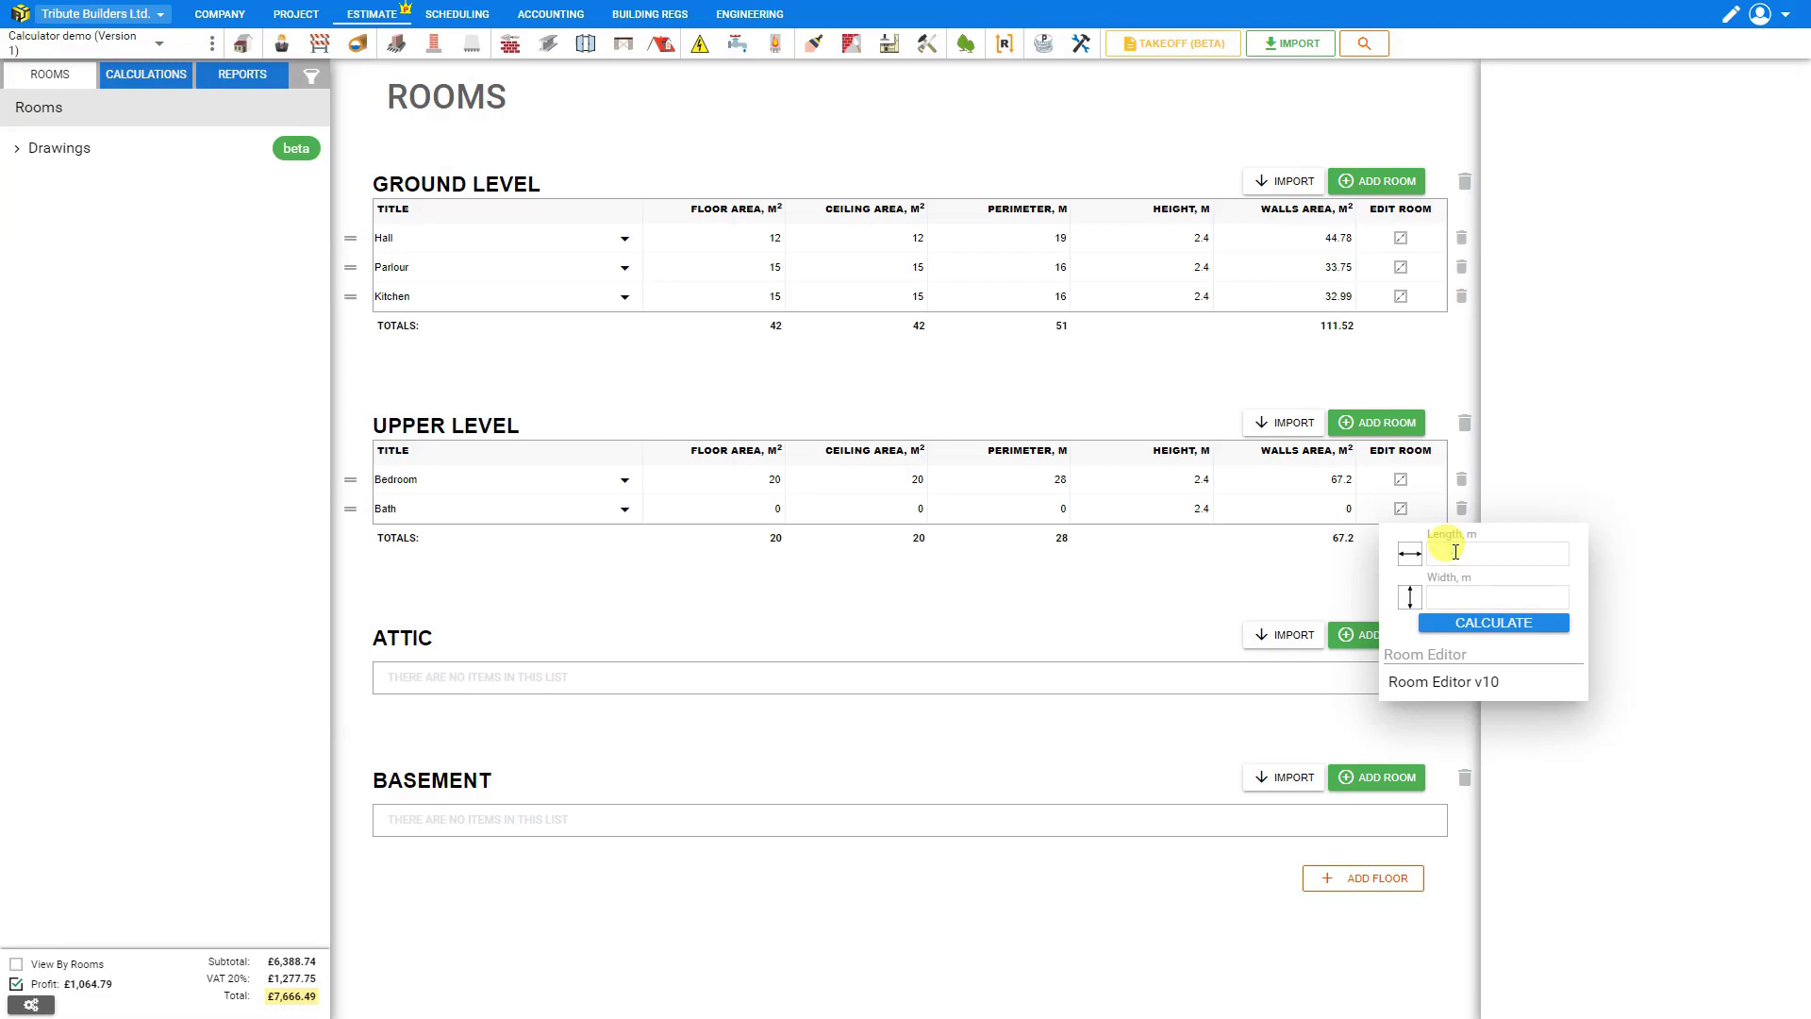
text(3)
click(1465, 599)
text(2)
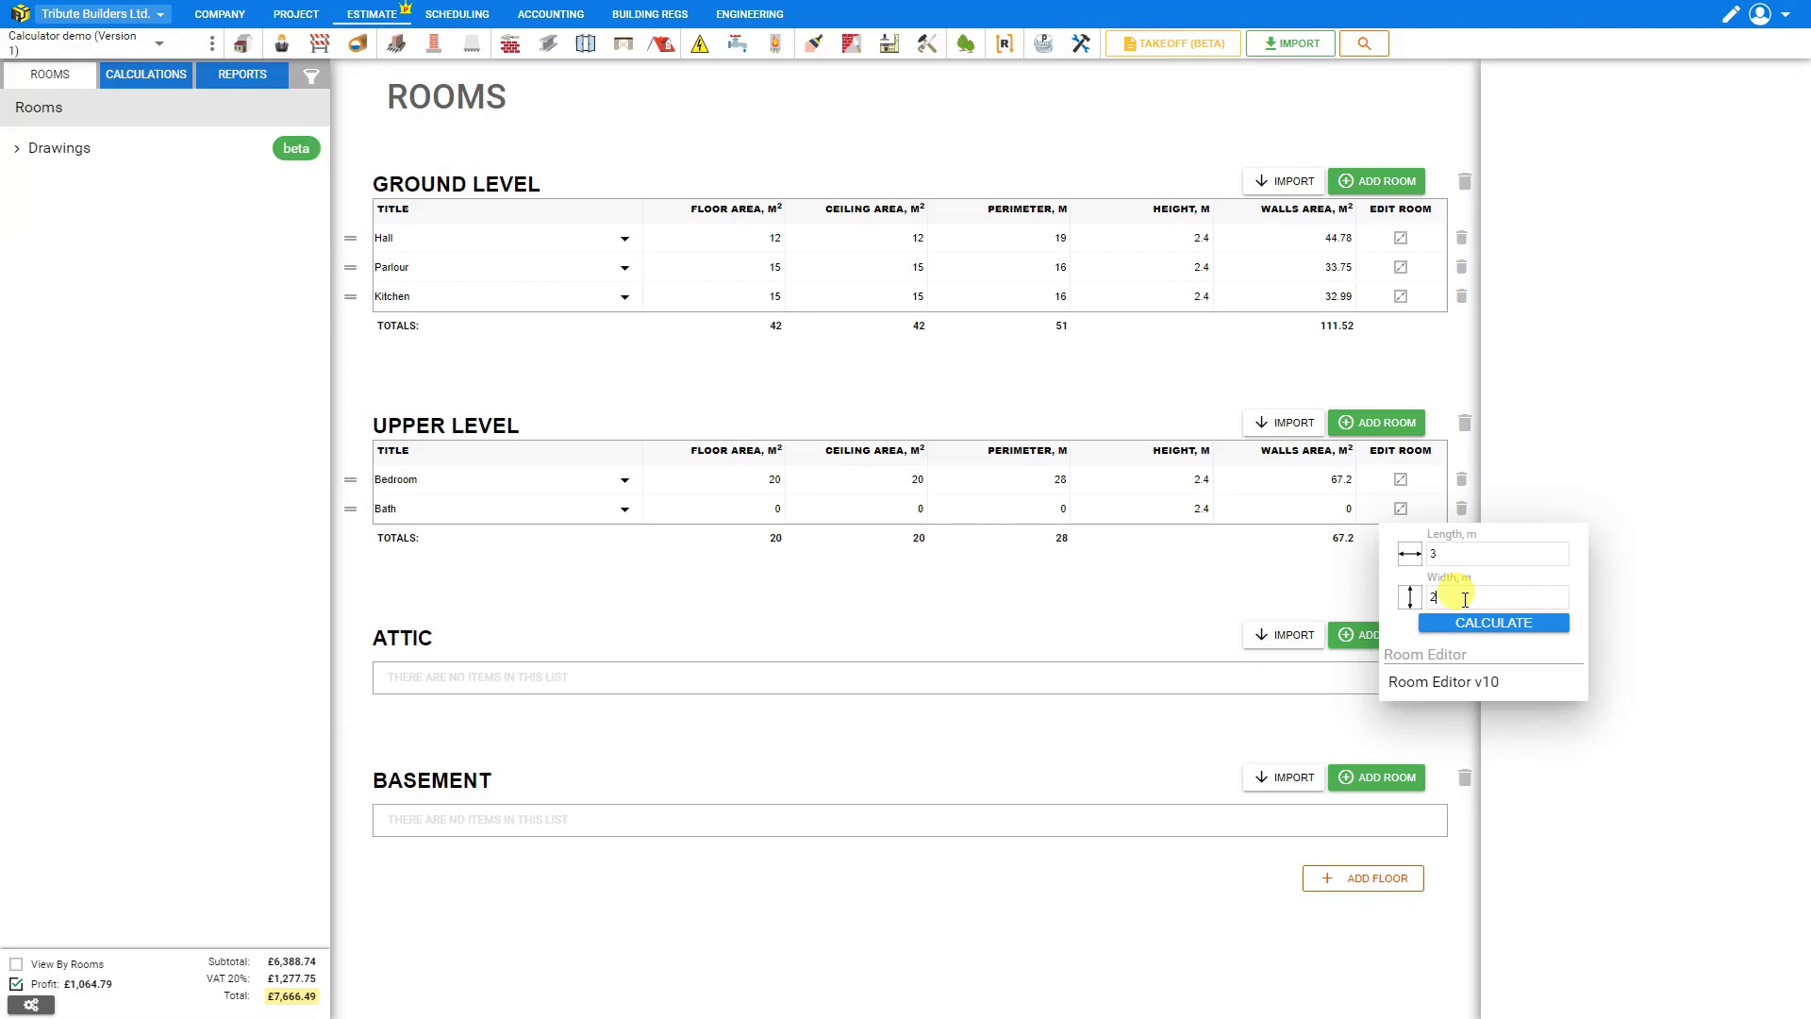
click(1470, 623)
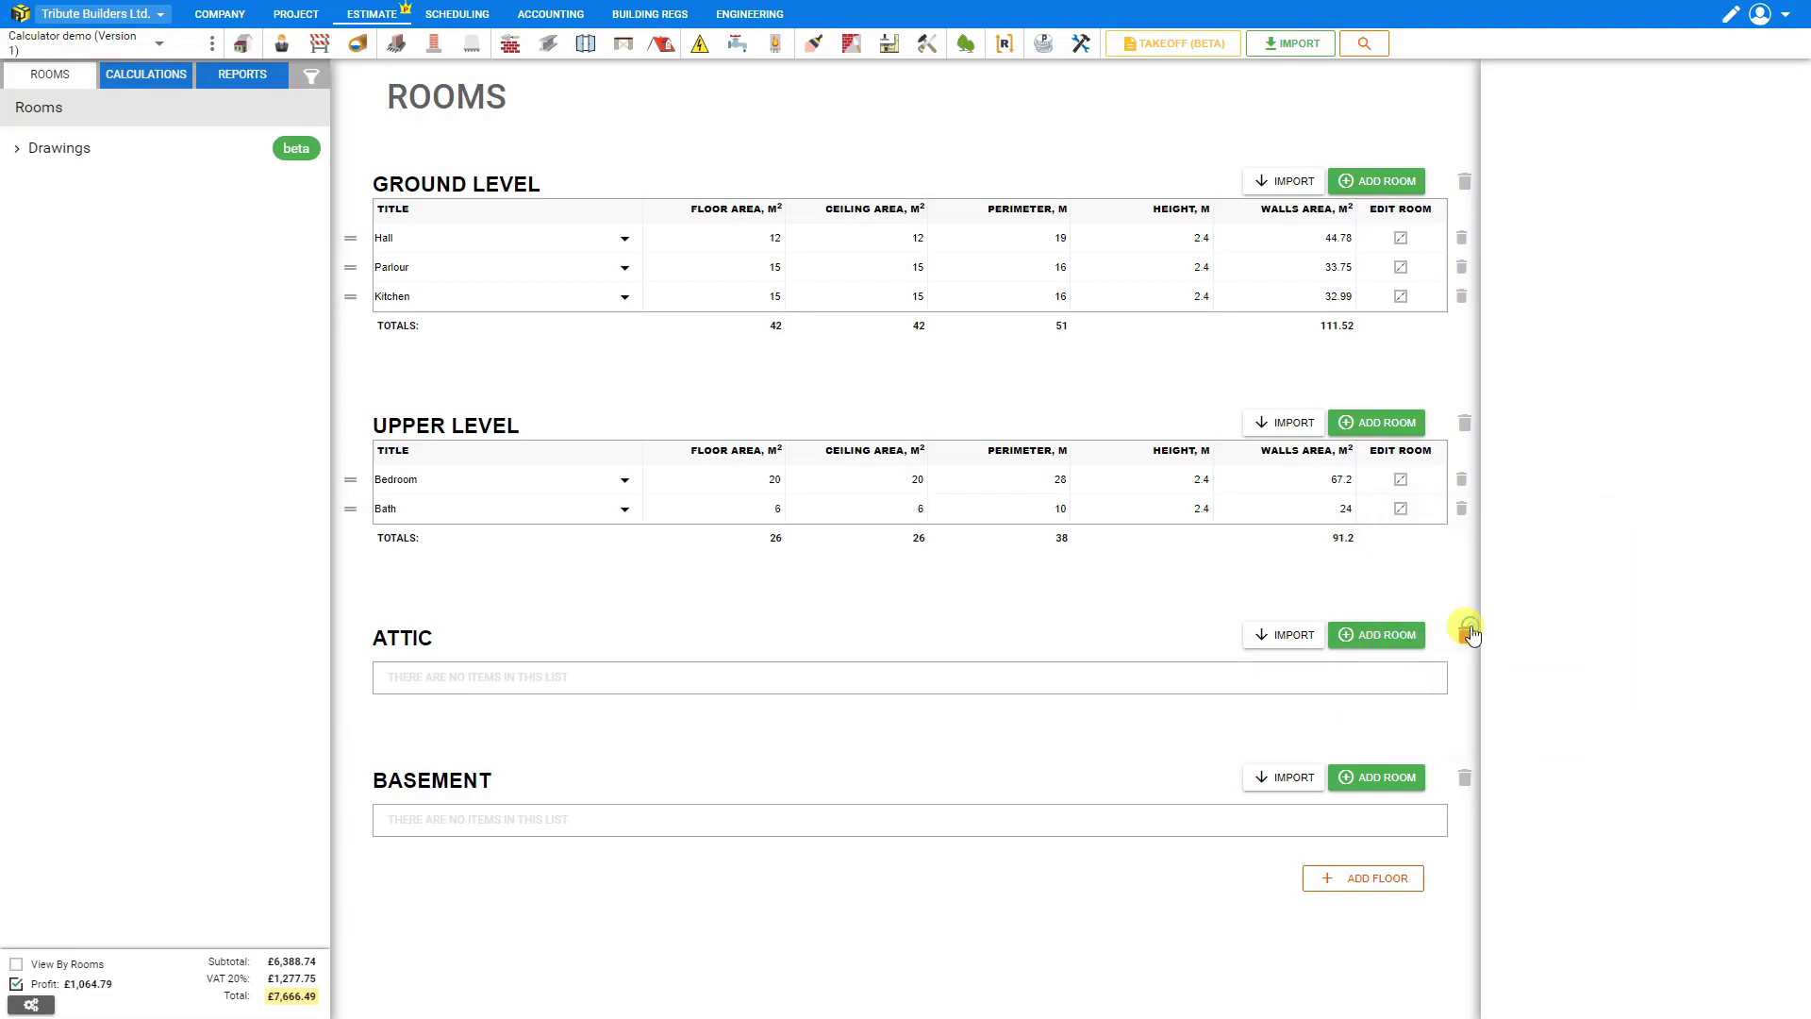
click(775, 509)
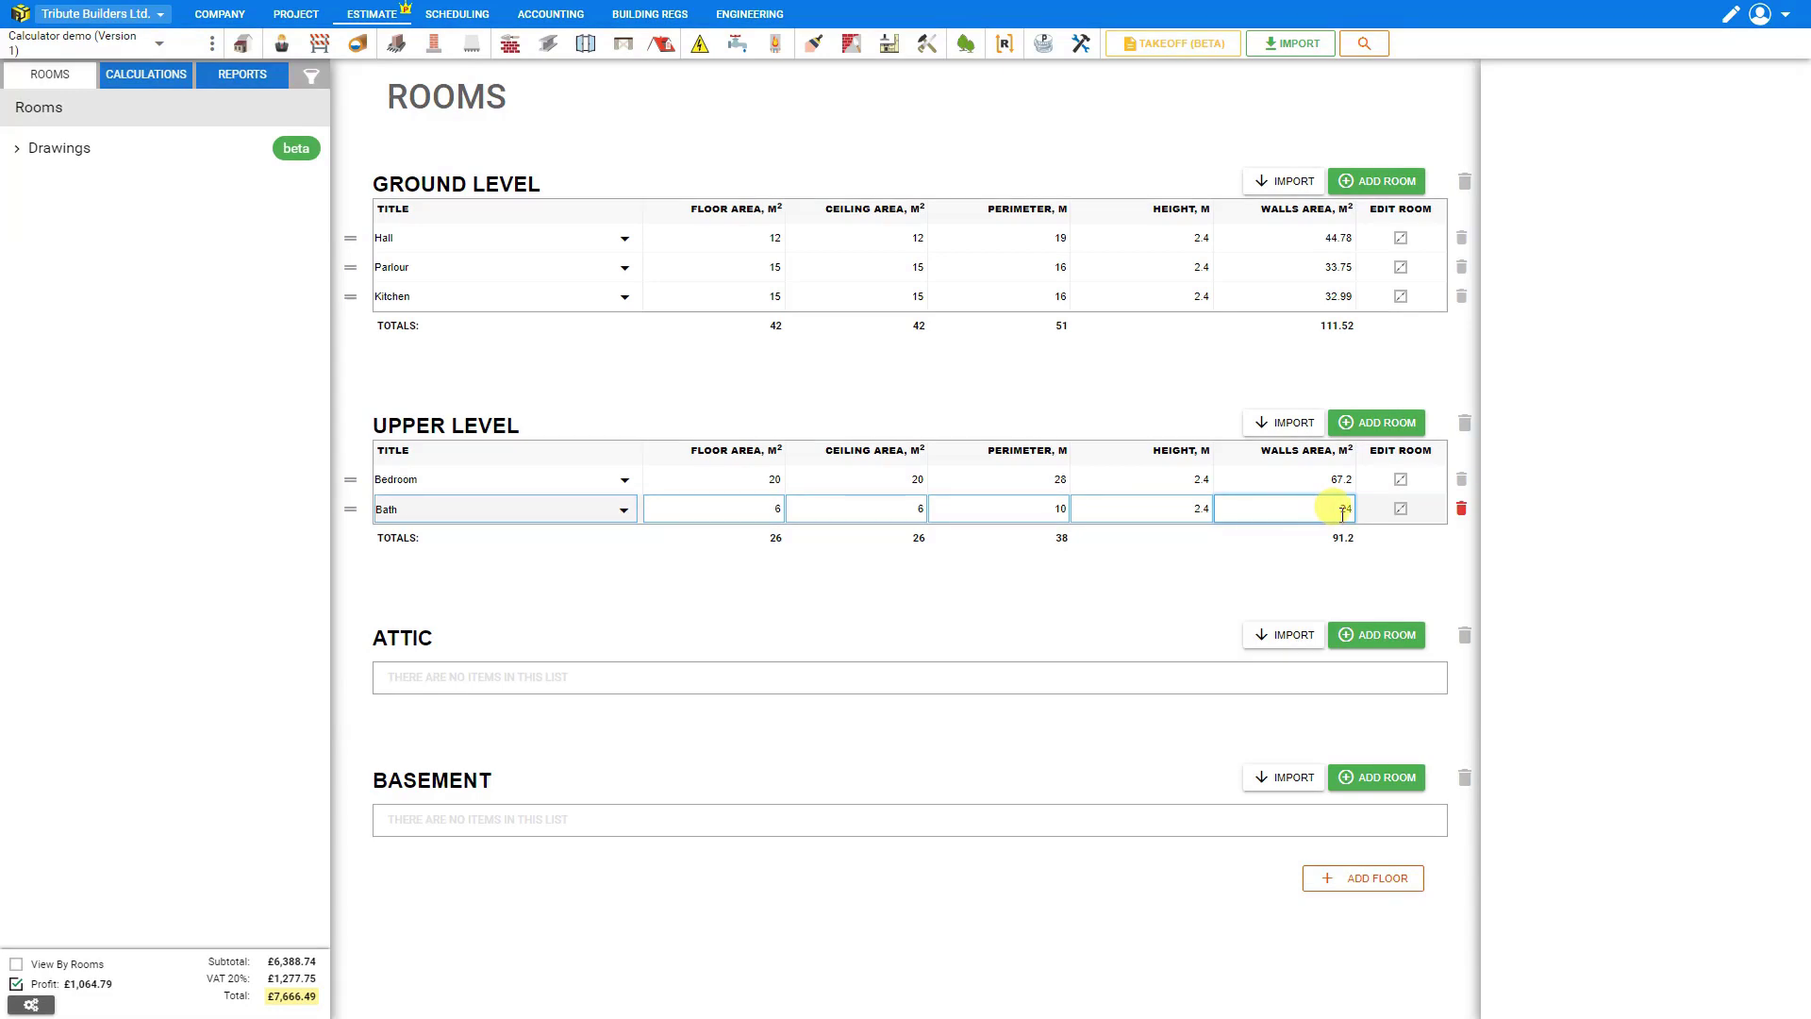
click(1401, 509)
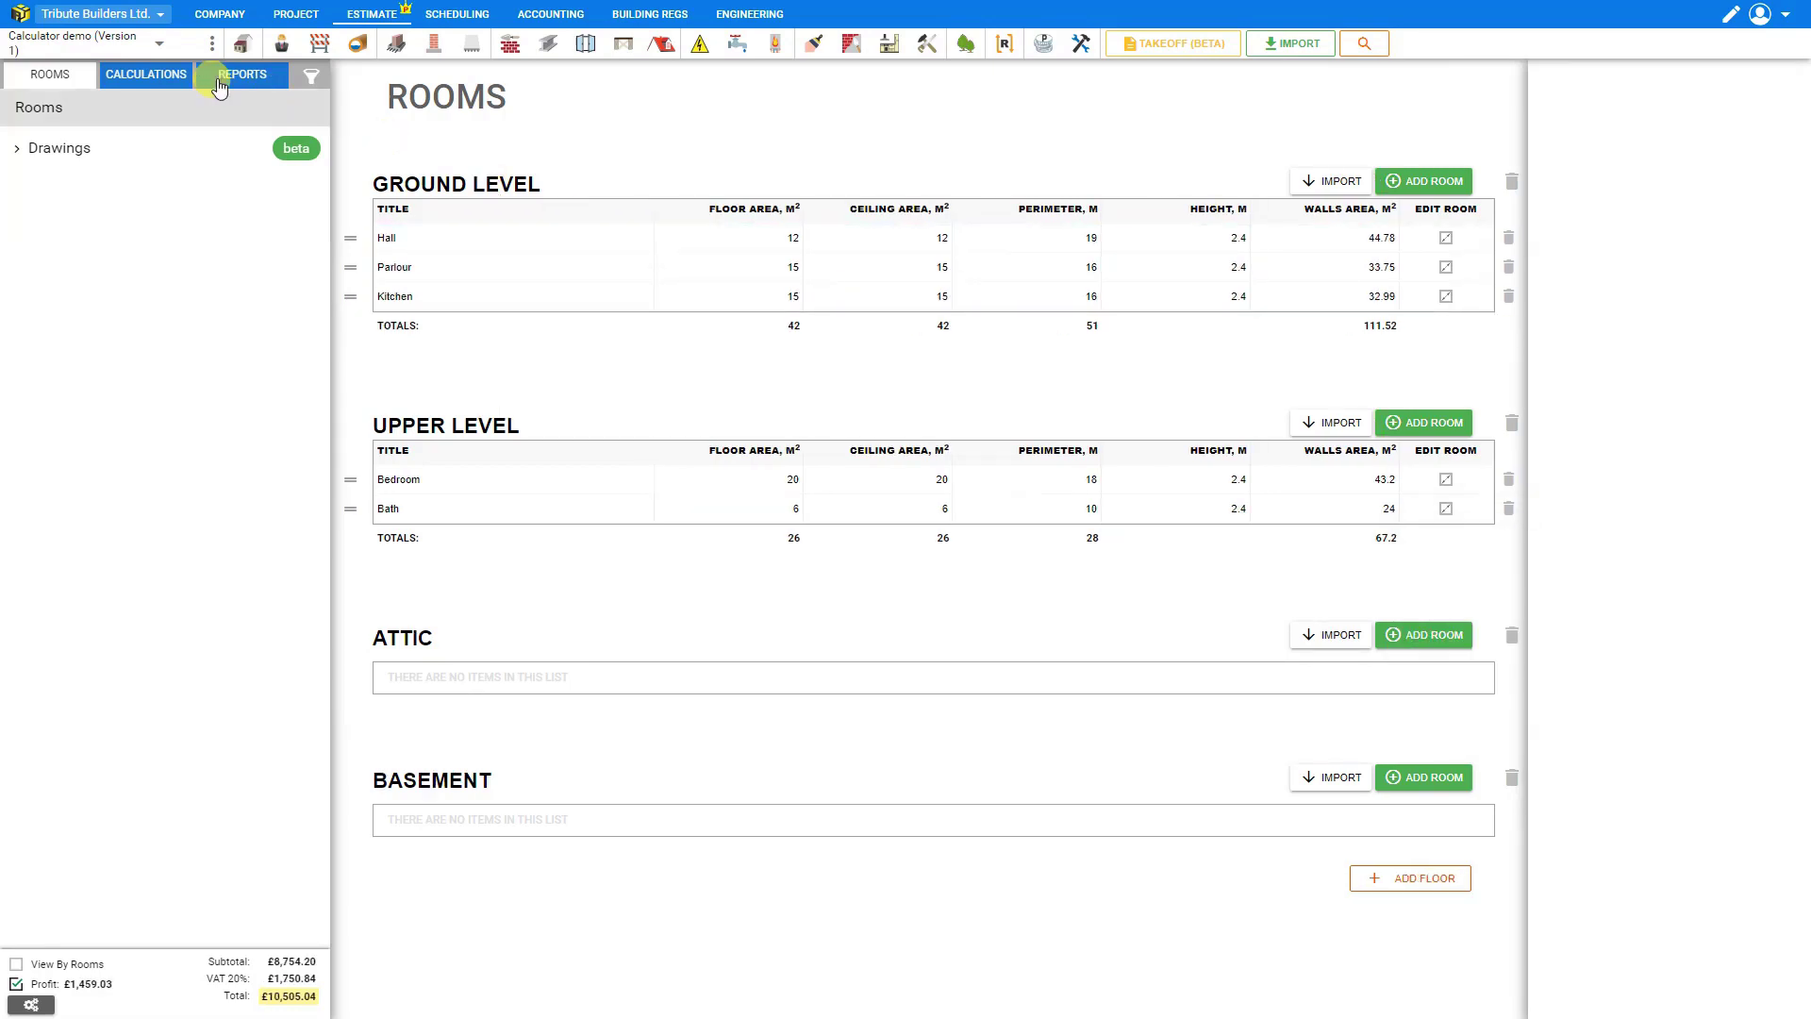
- Try adding the Bedroom and Bath floor areas to the concrete floor's area calculator, discarding the changes
click(154, 83)
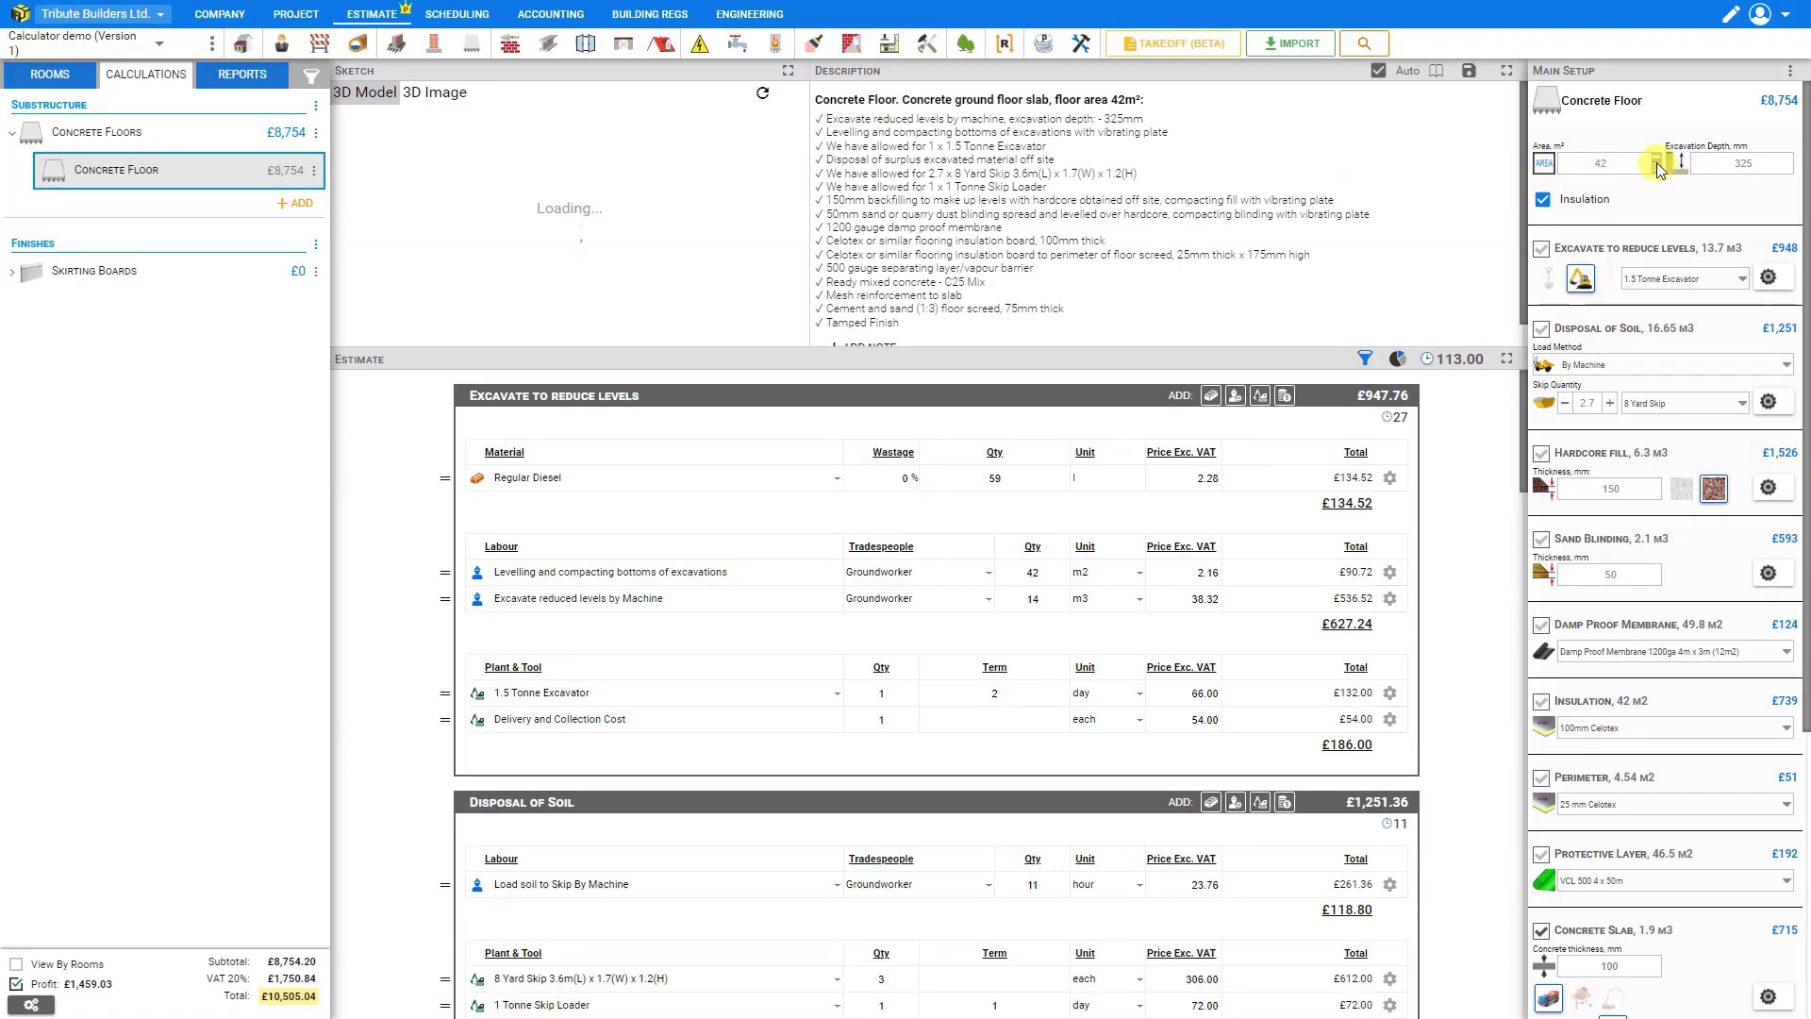
click(1657, 165)
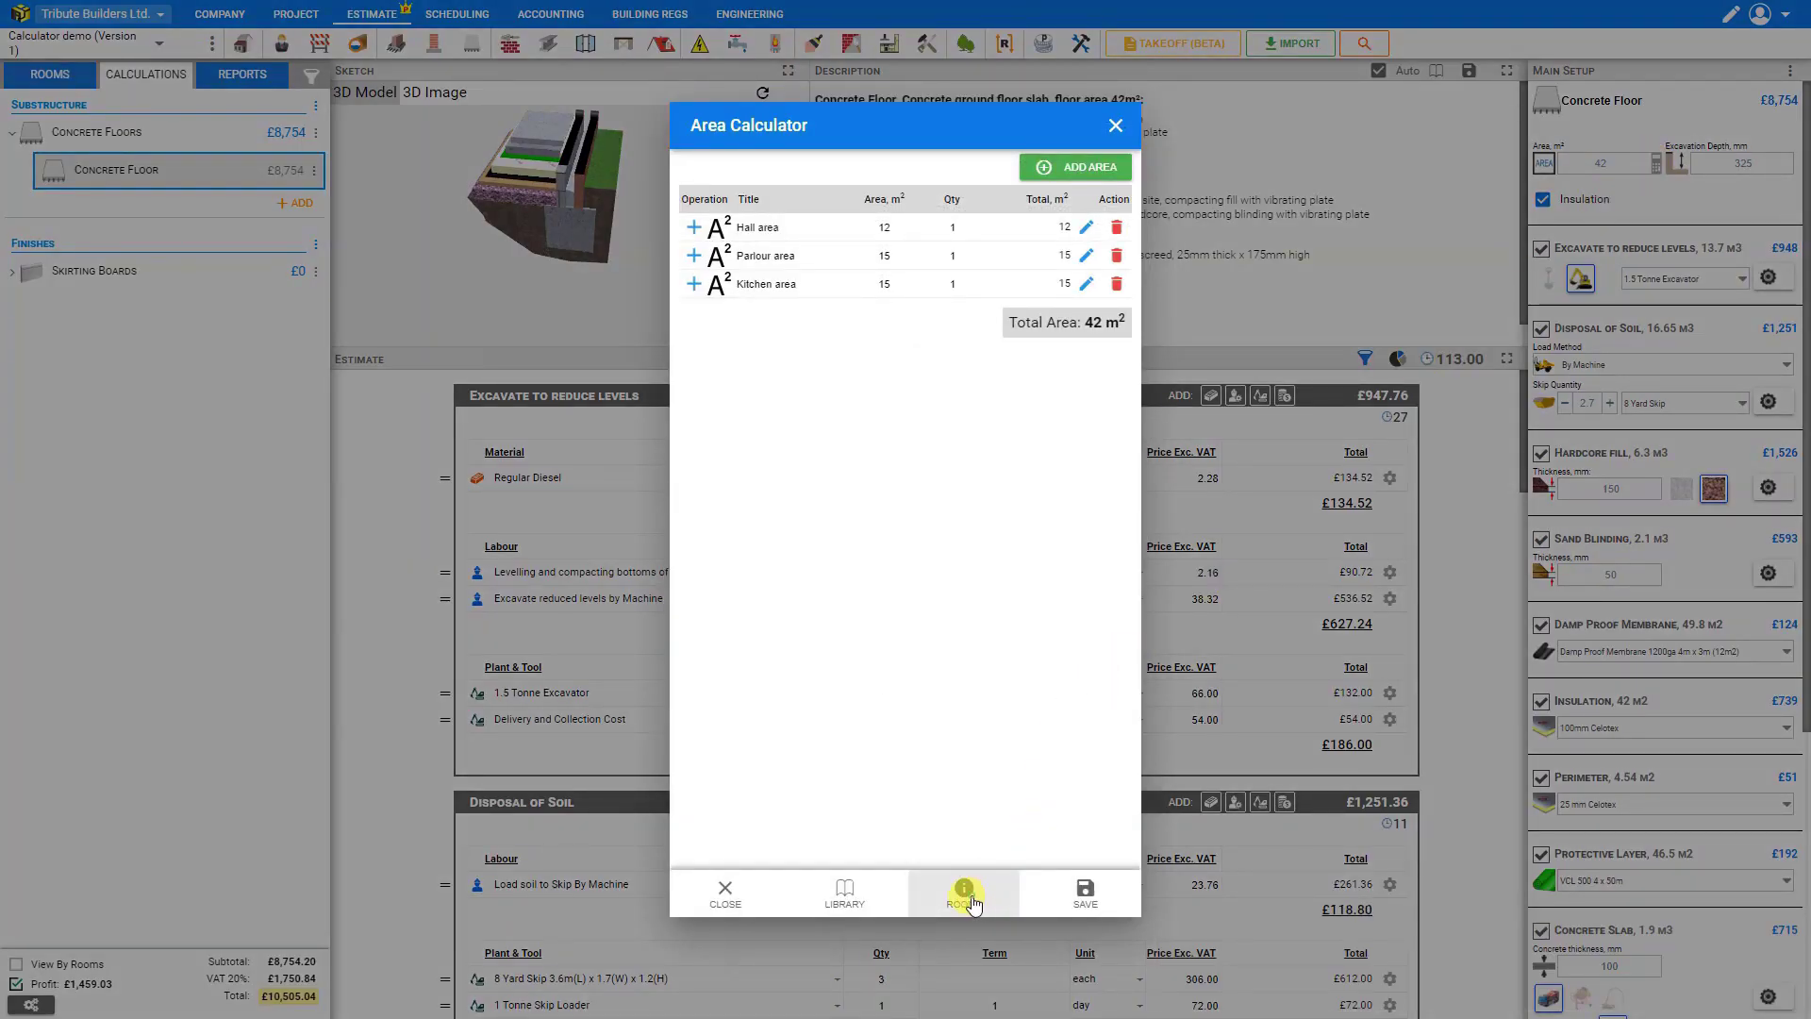
click(963, 892)
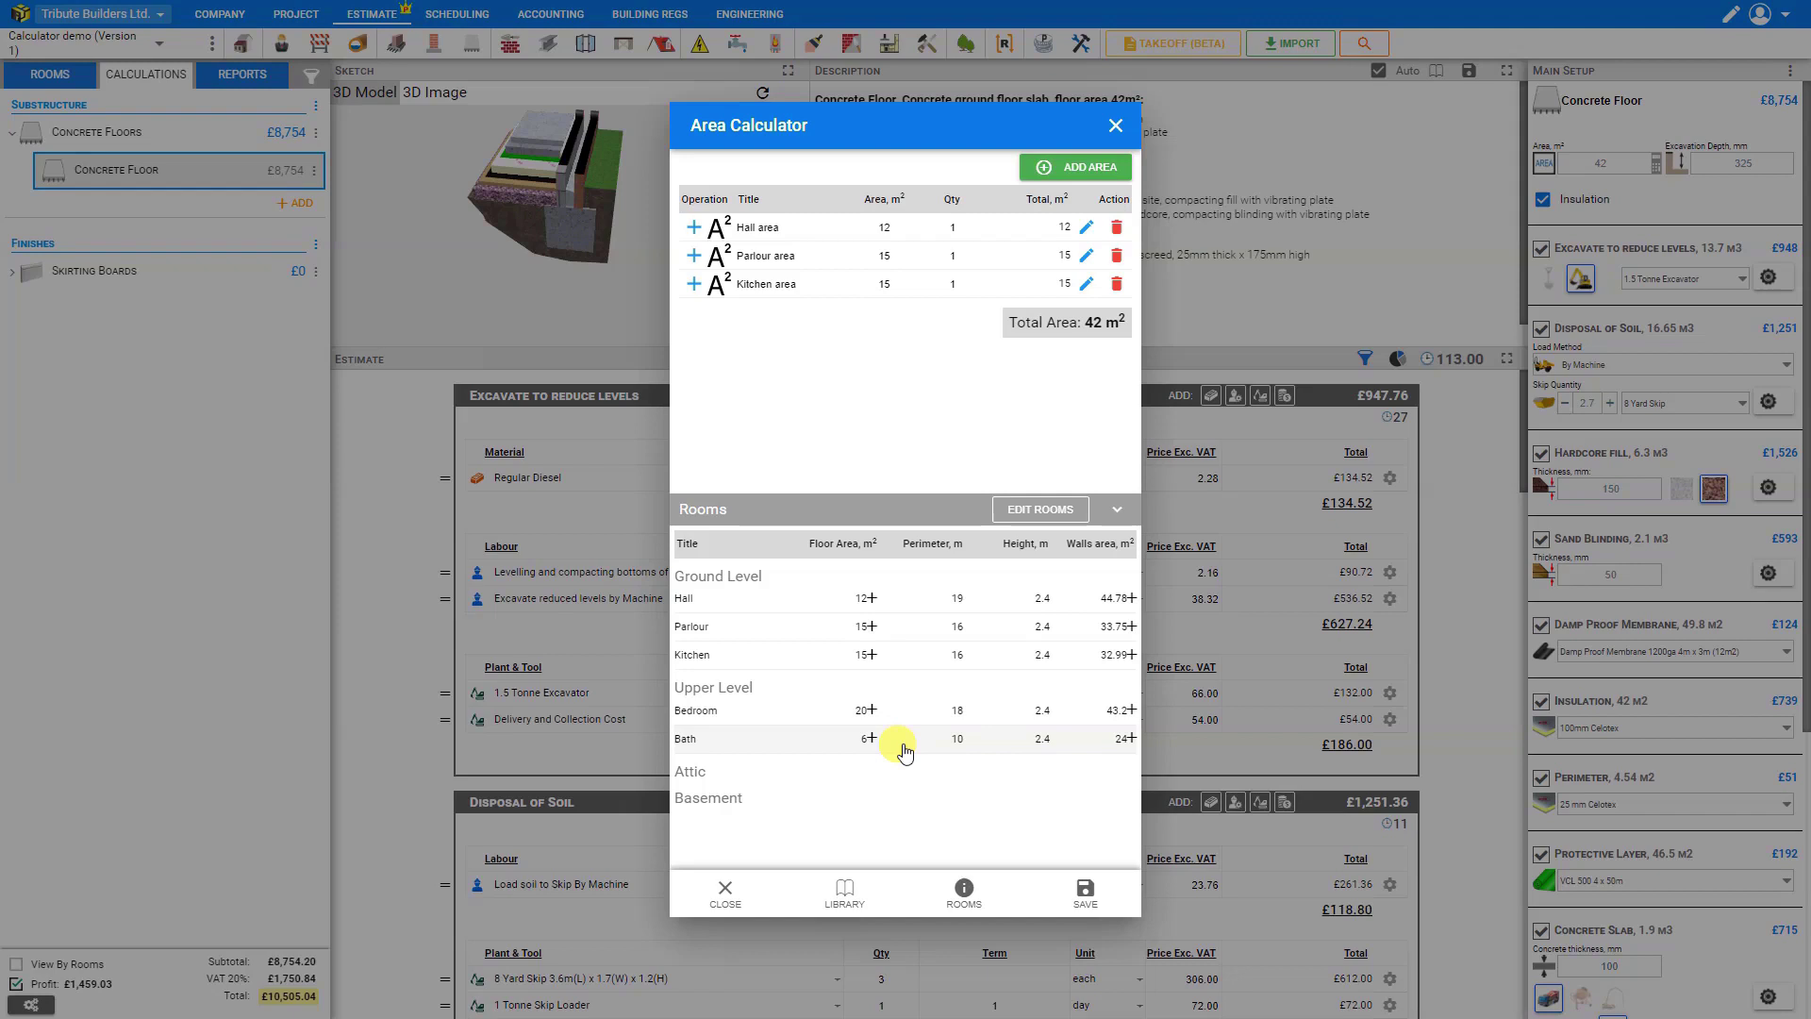
click(870, 711)
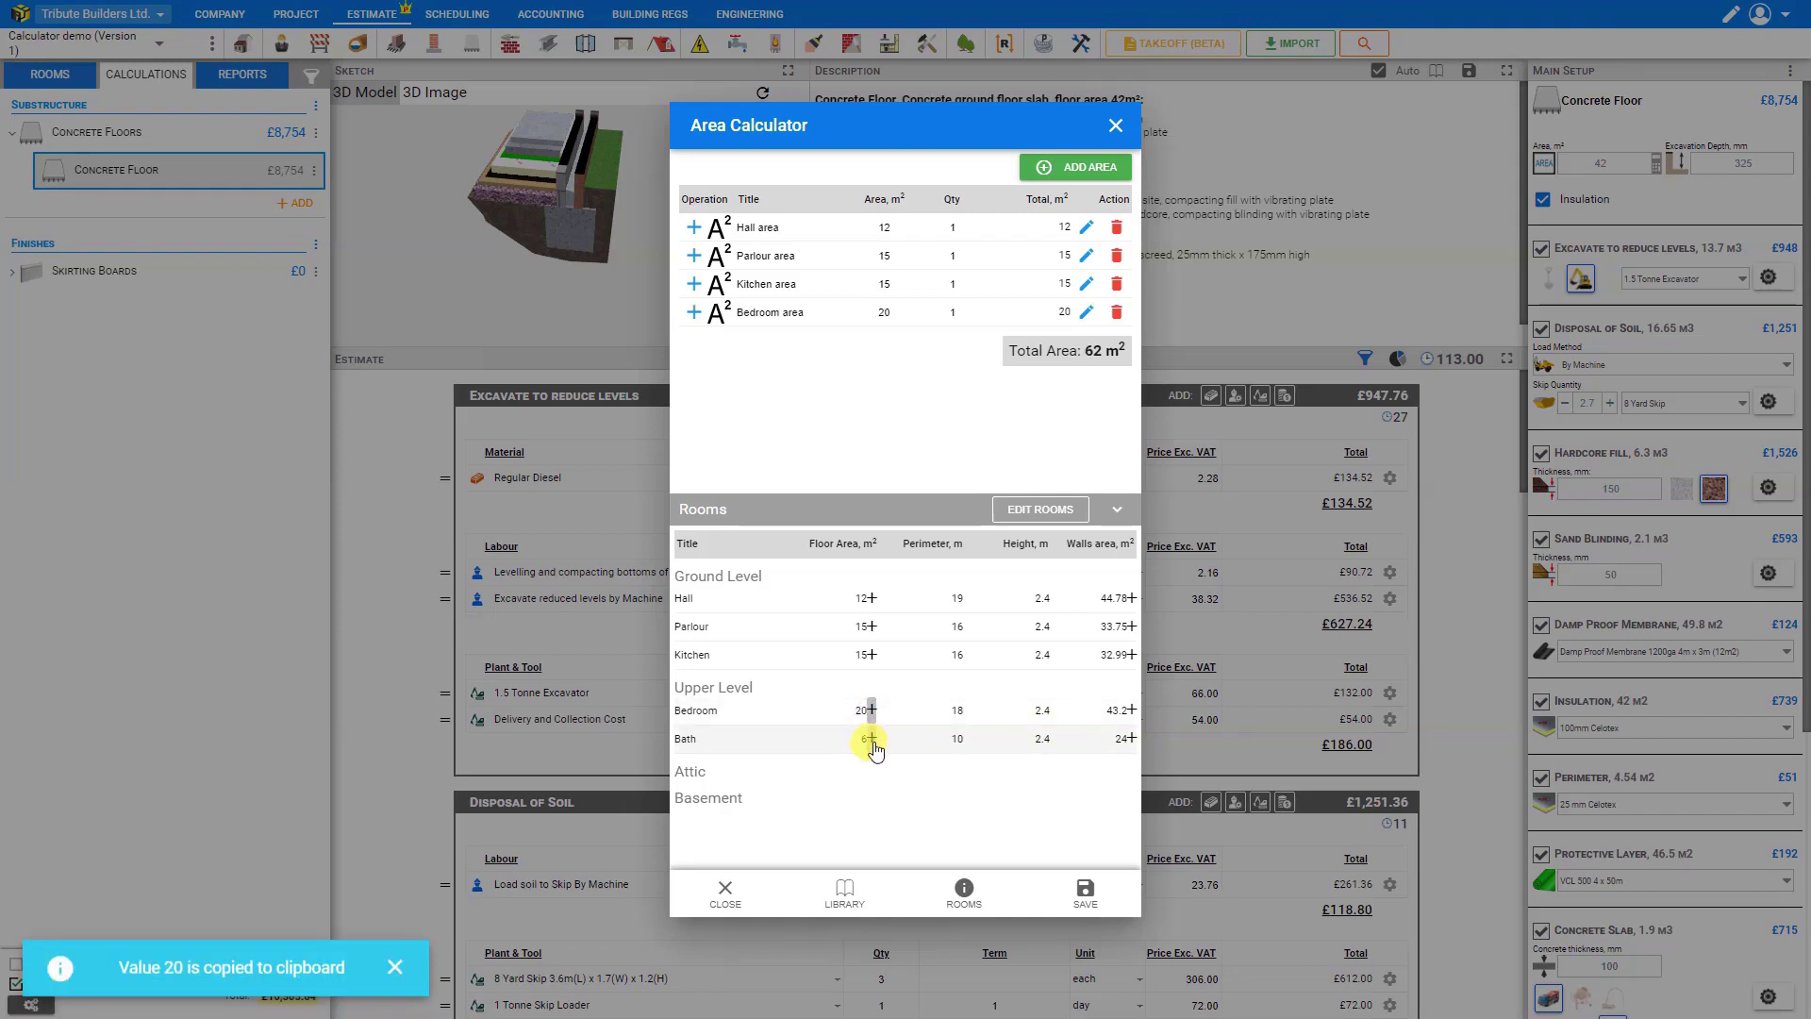
click(869, 738)
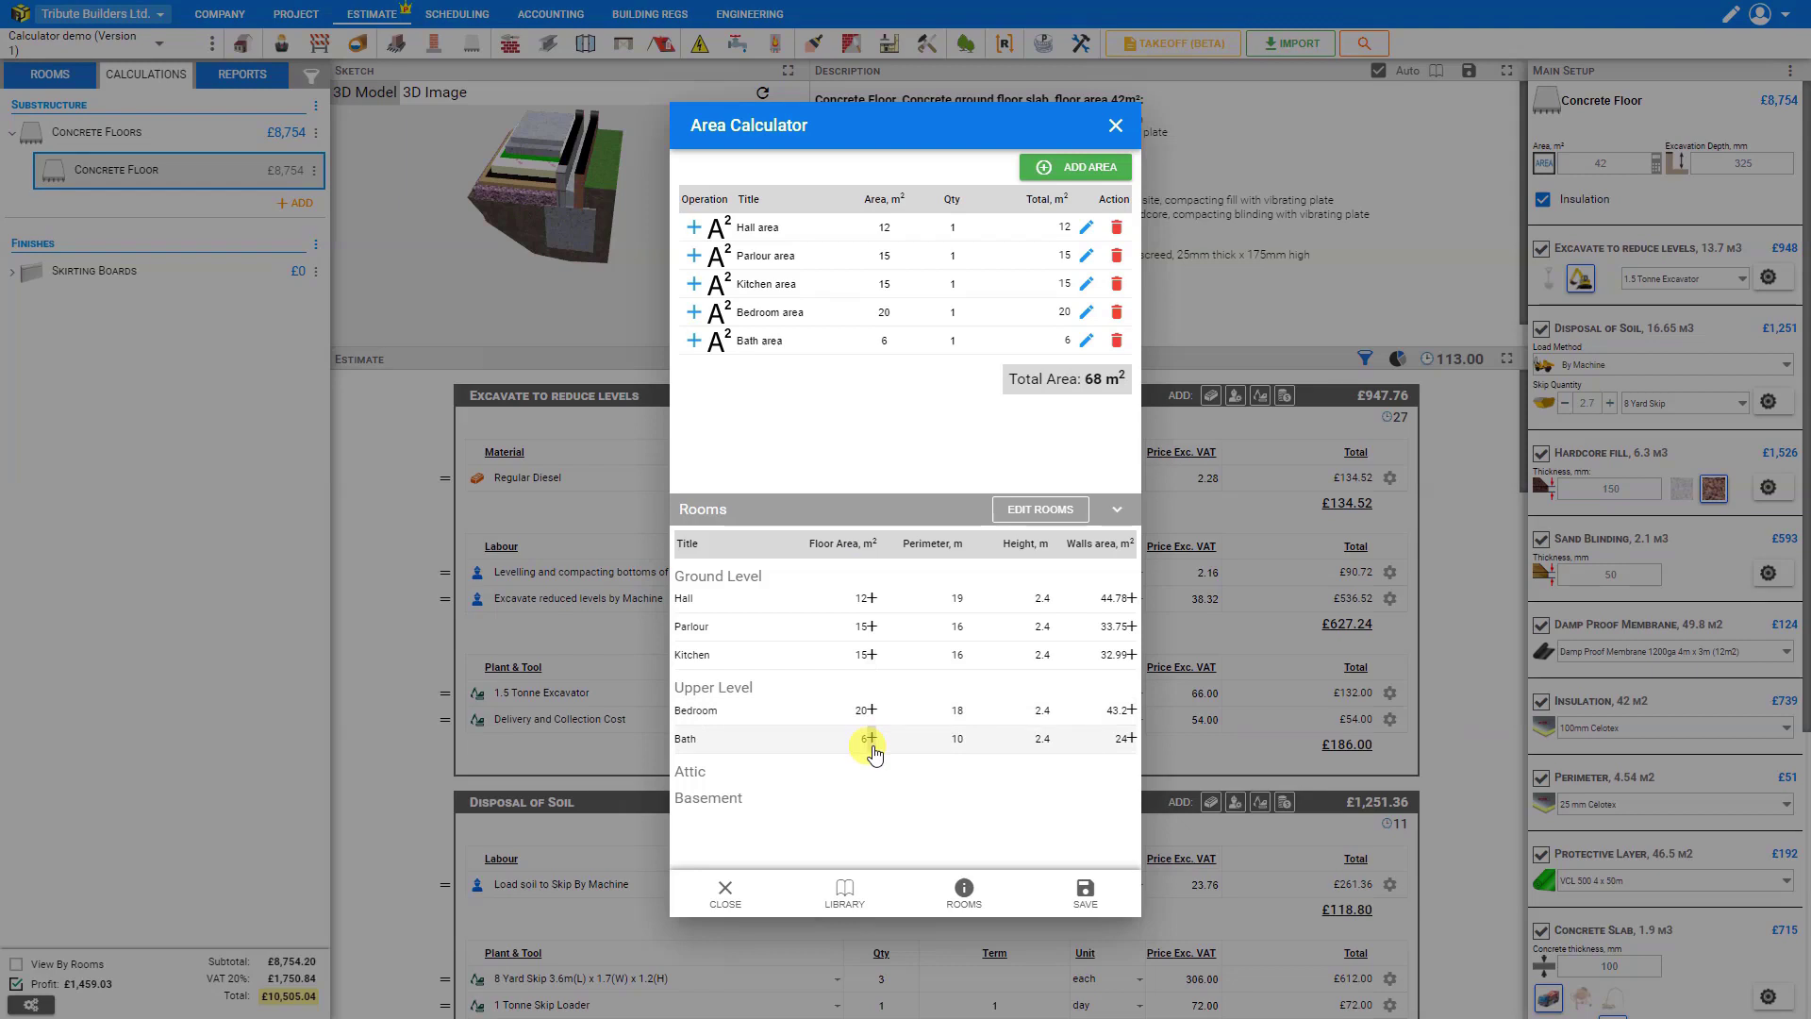
click(1035, 512)
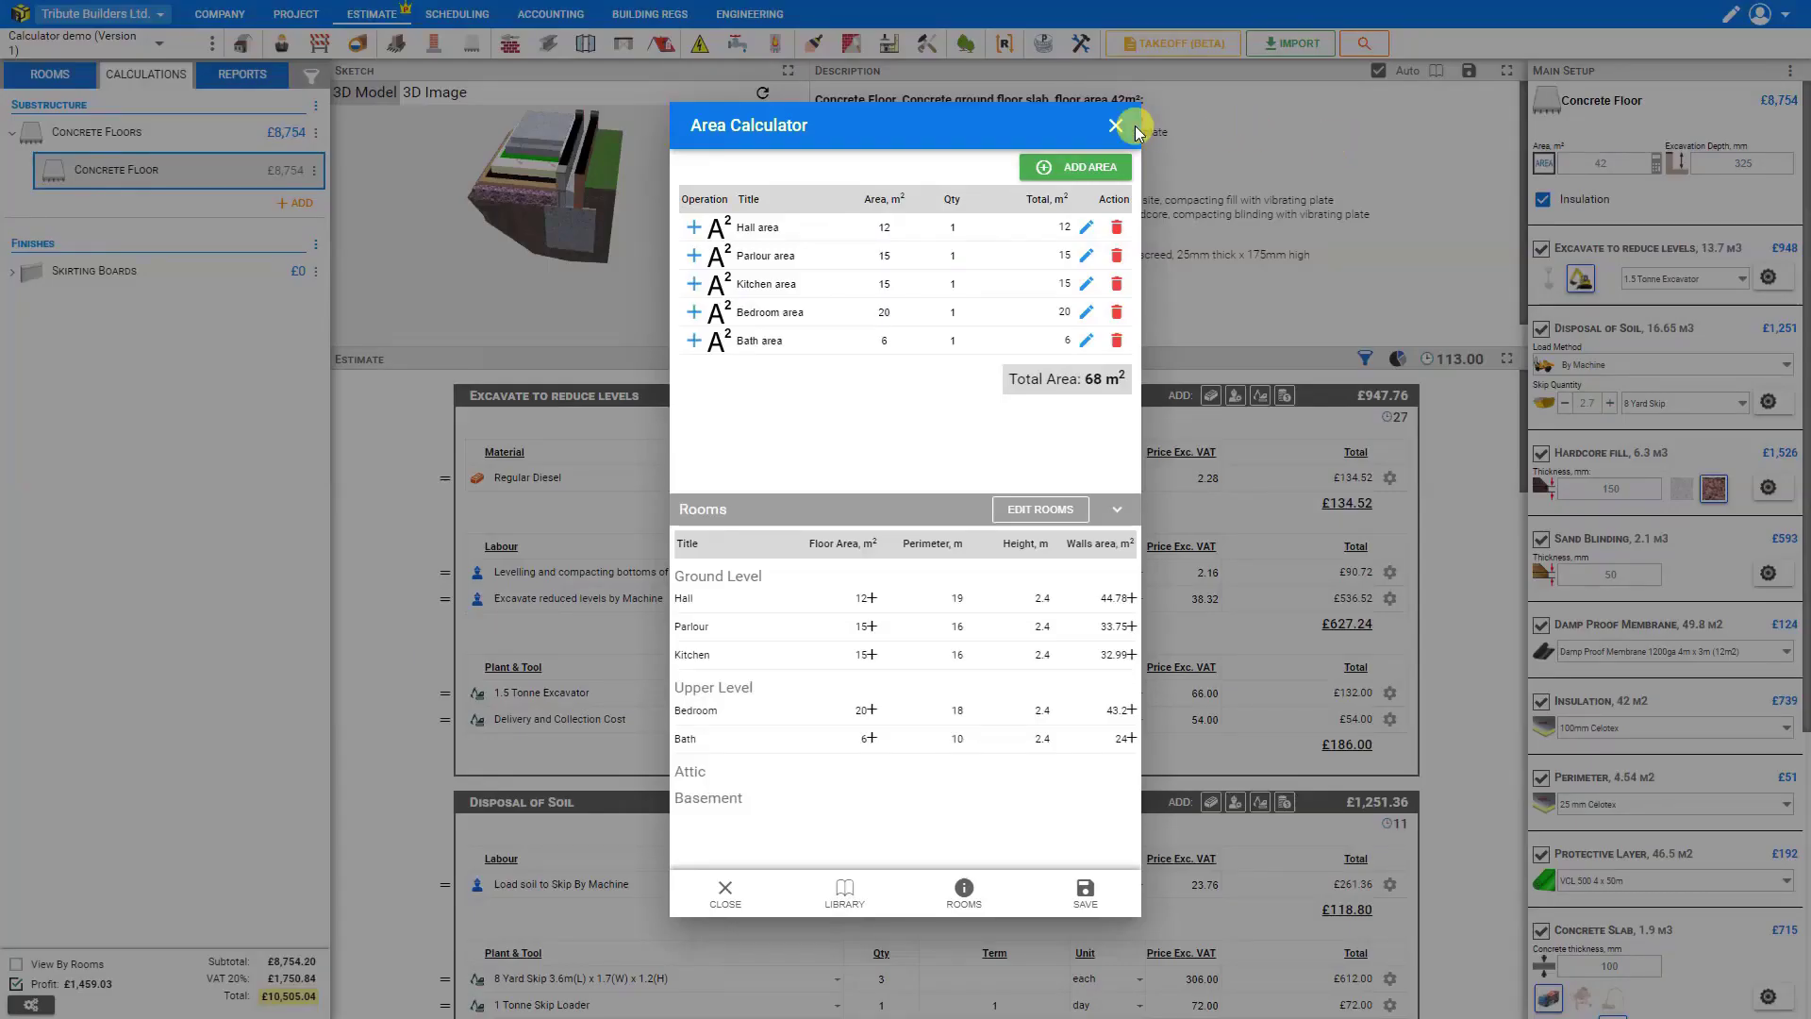
click(1115, 126)
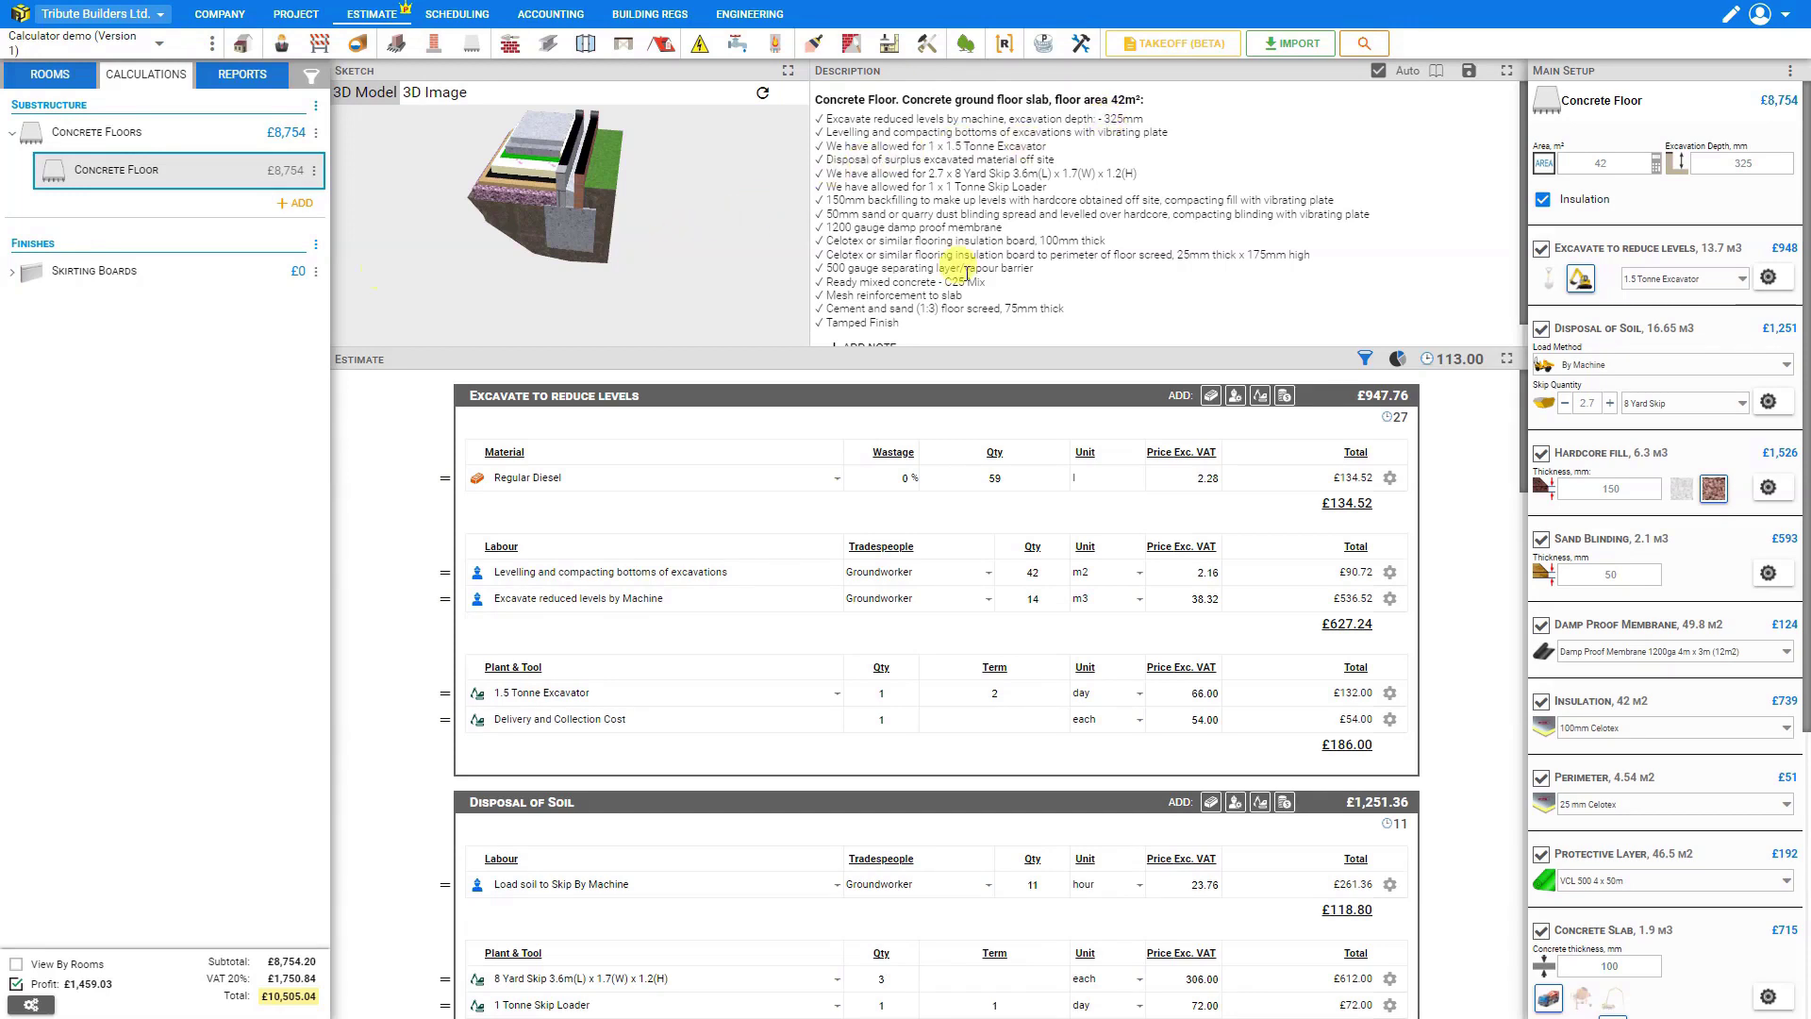
- Open the perimeter calculator for Skirting Board 1's length and add a new perimeter section
click(98, 276)
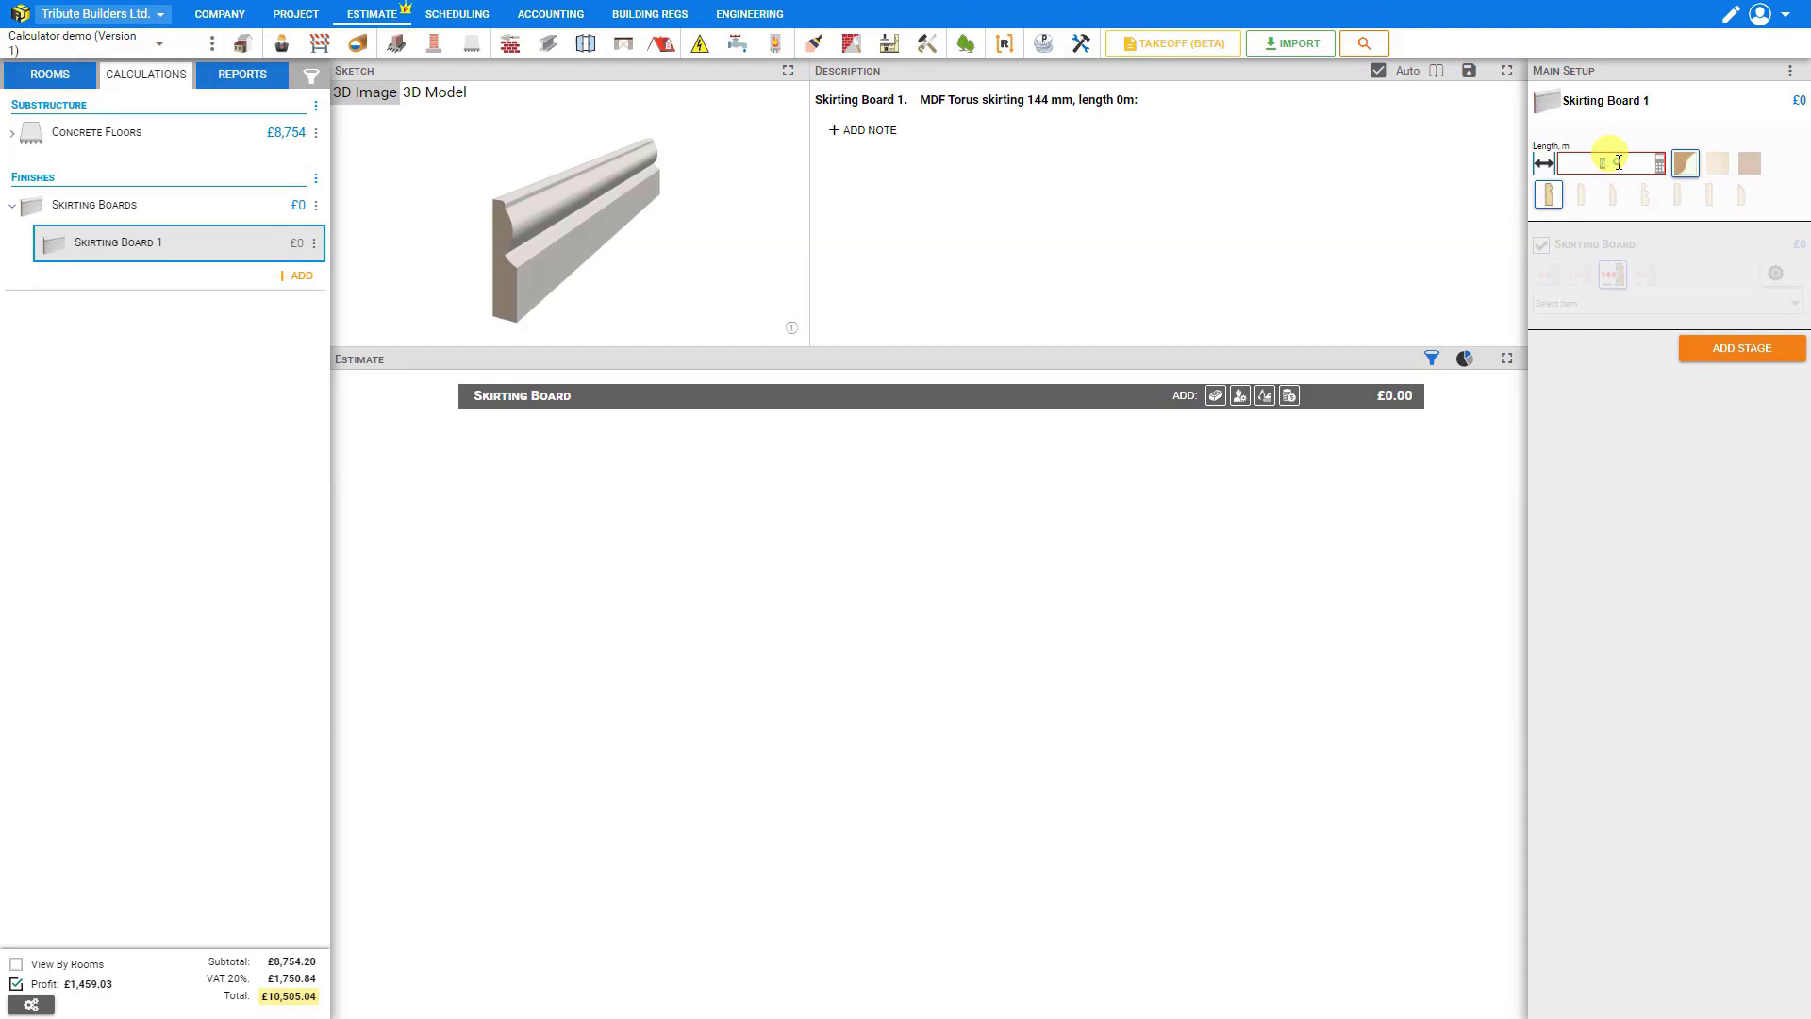
click(1618, 162)
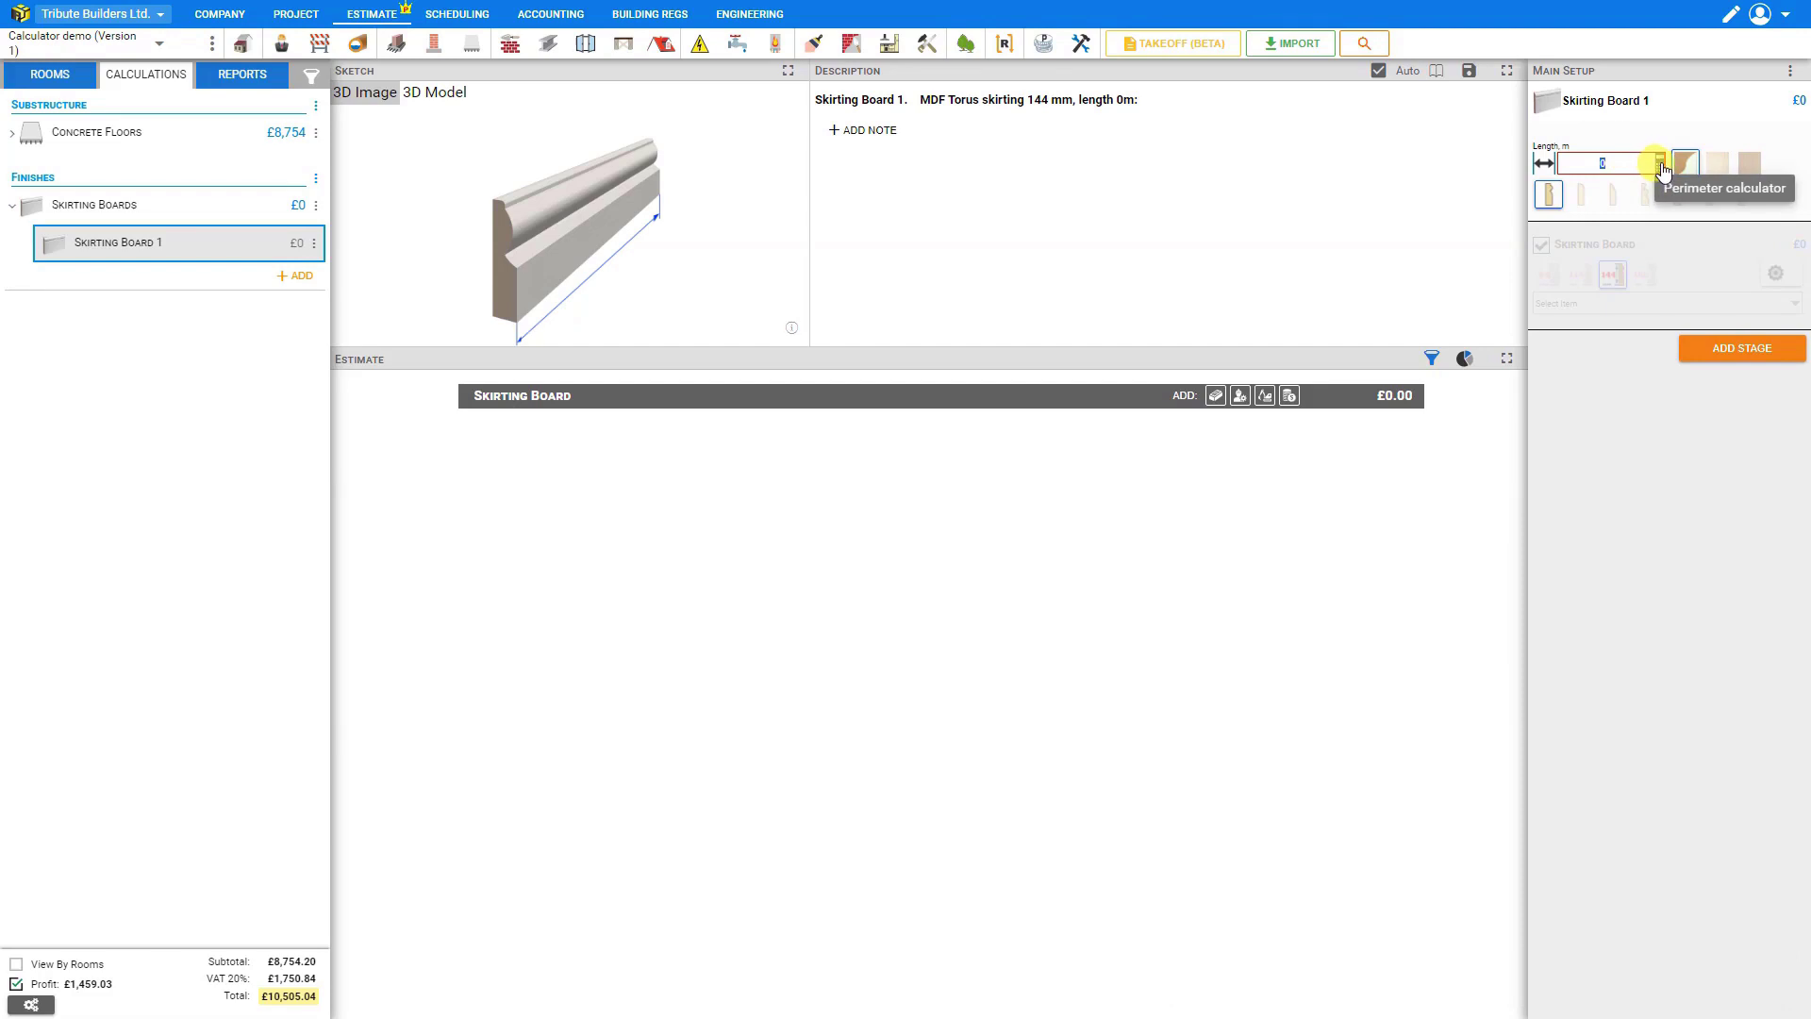
click(1660, 166)
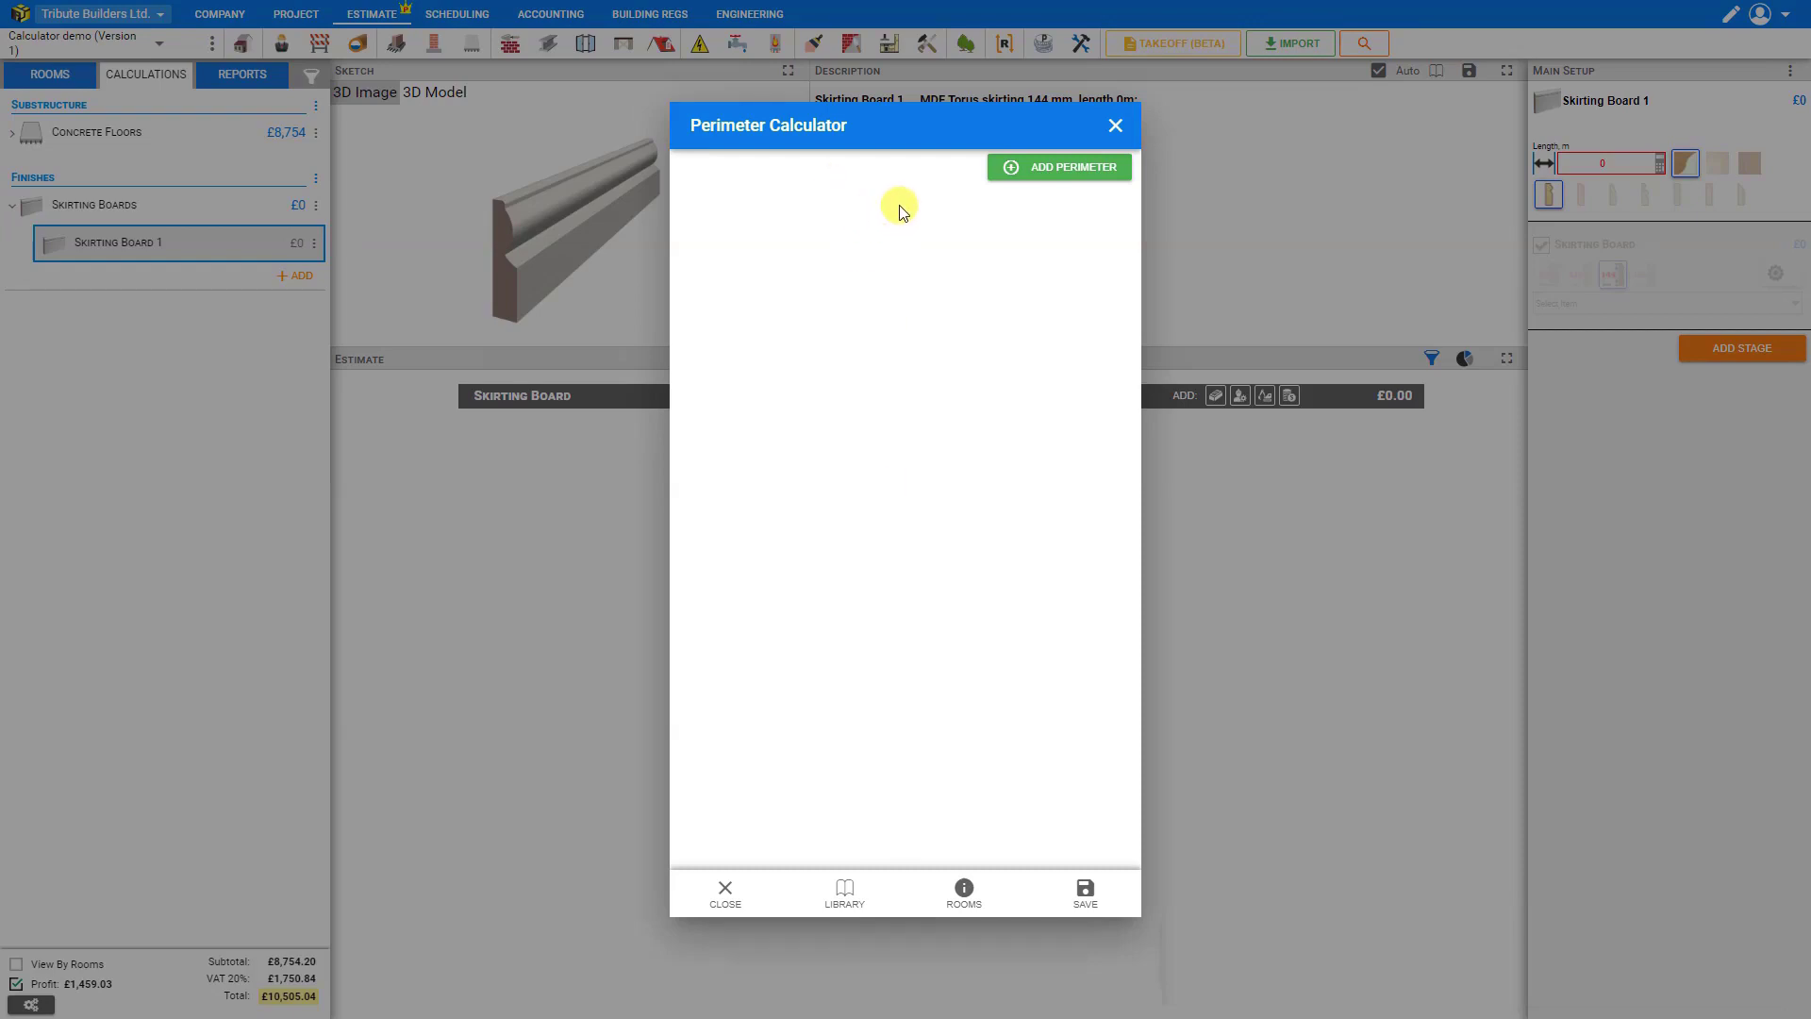
click(1055, 178)
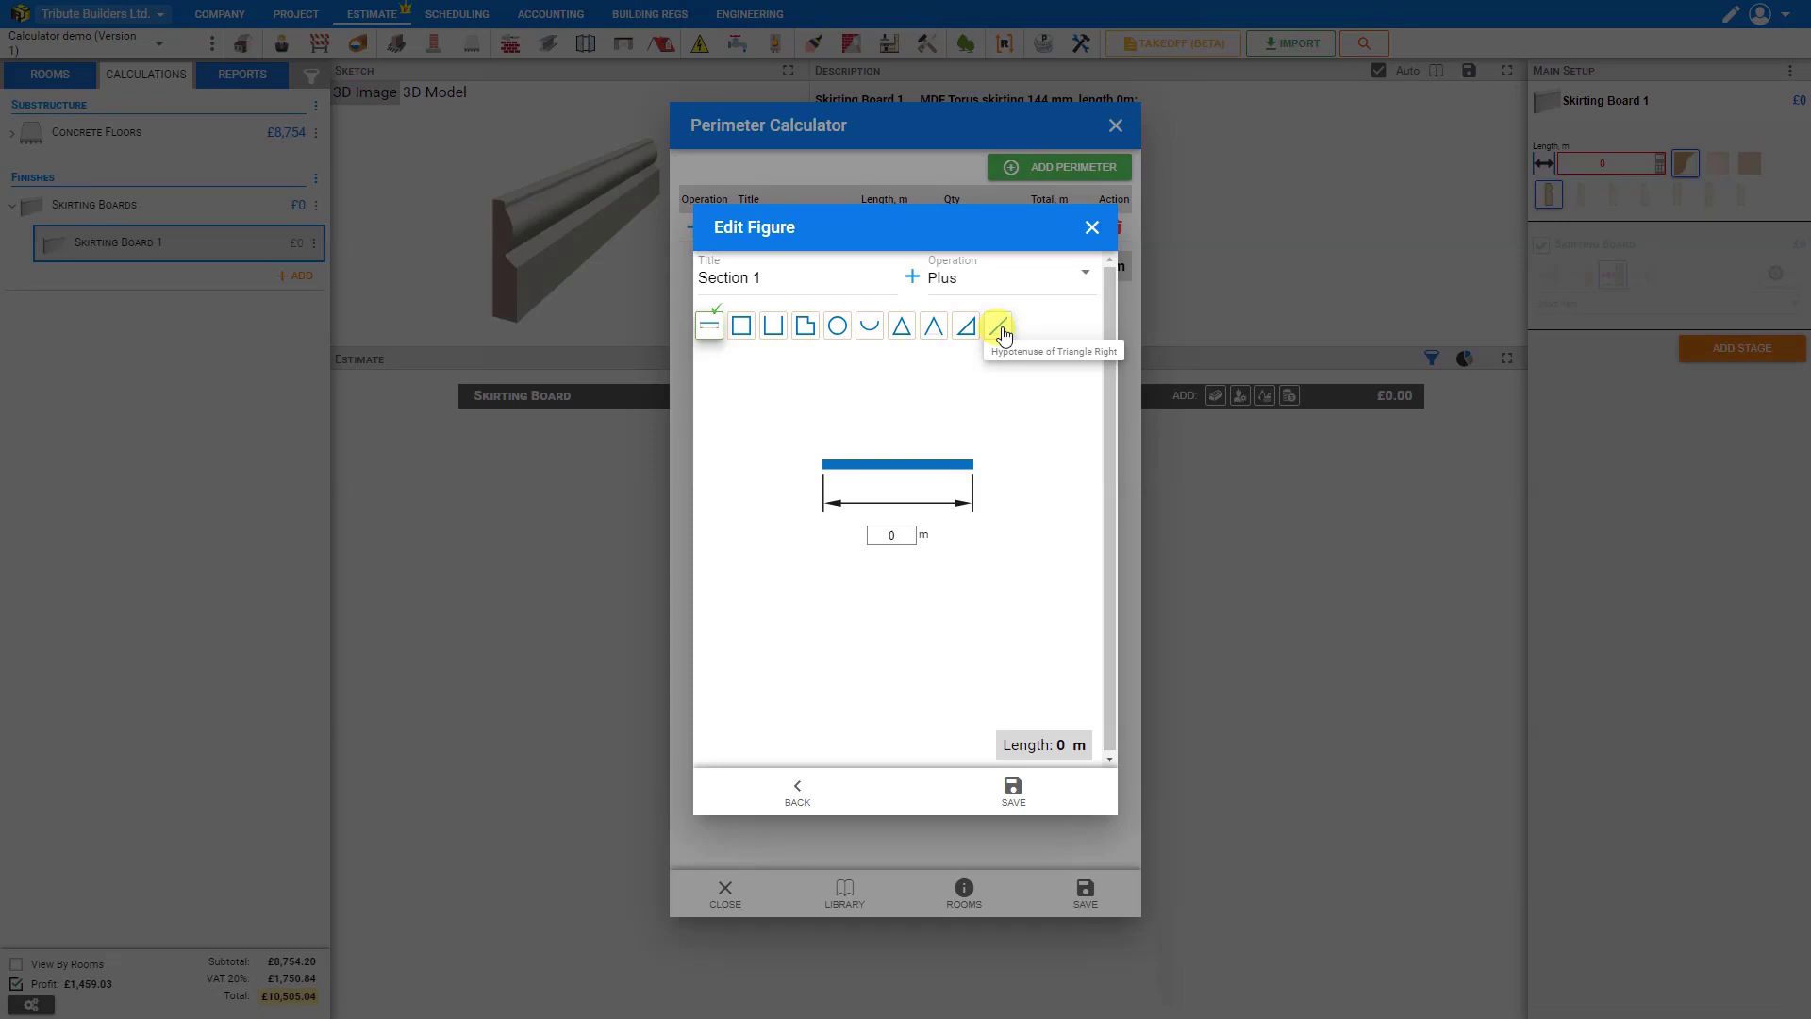
- Define Section 1 as a truncated rectangle with sides of 3 m top, 6 m left, 4 m bottom and 2 m right, and save the perimeter calculation
click(805, 328)
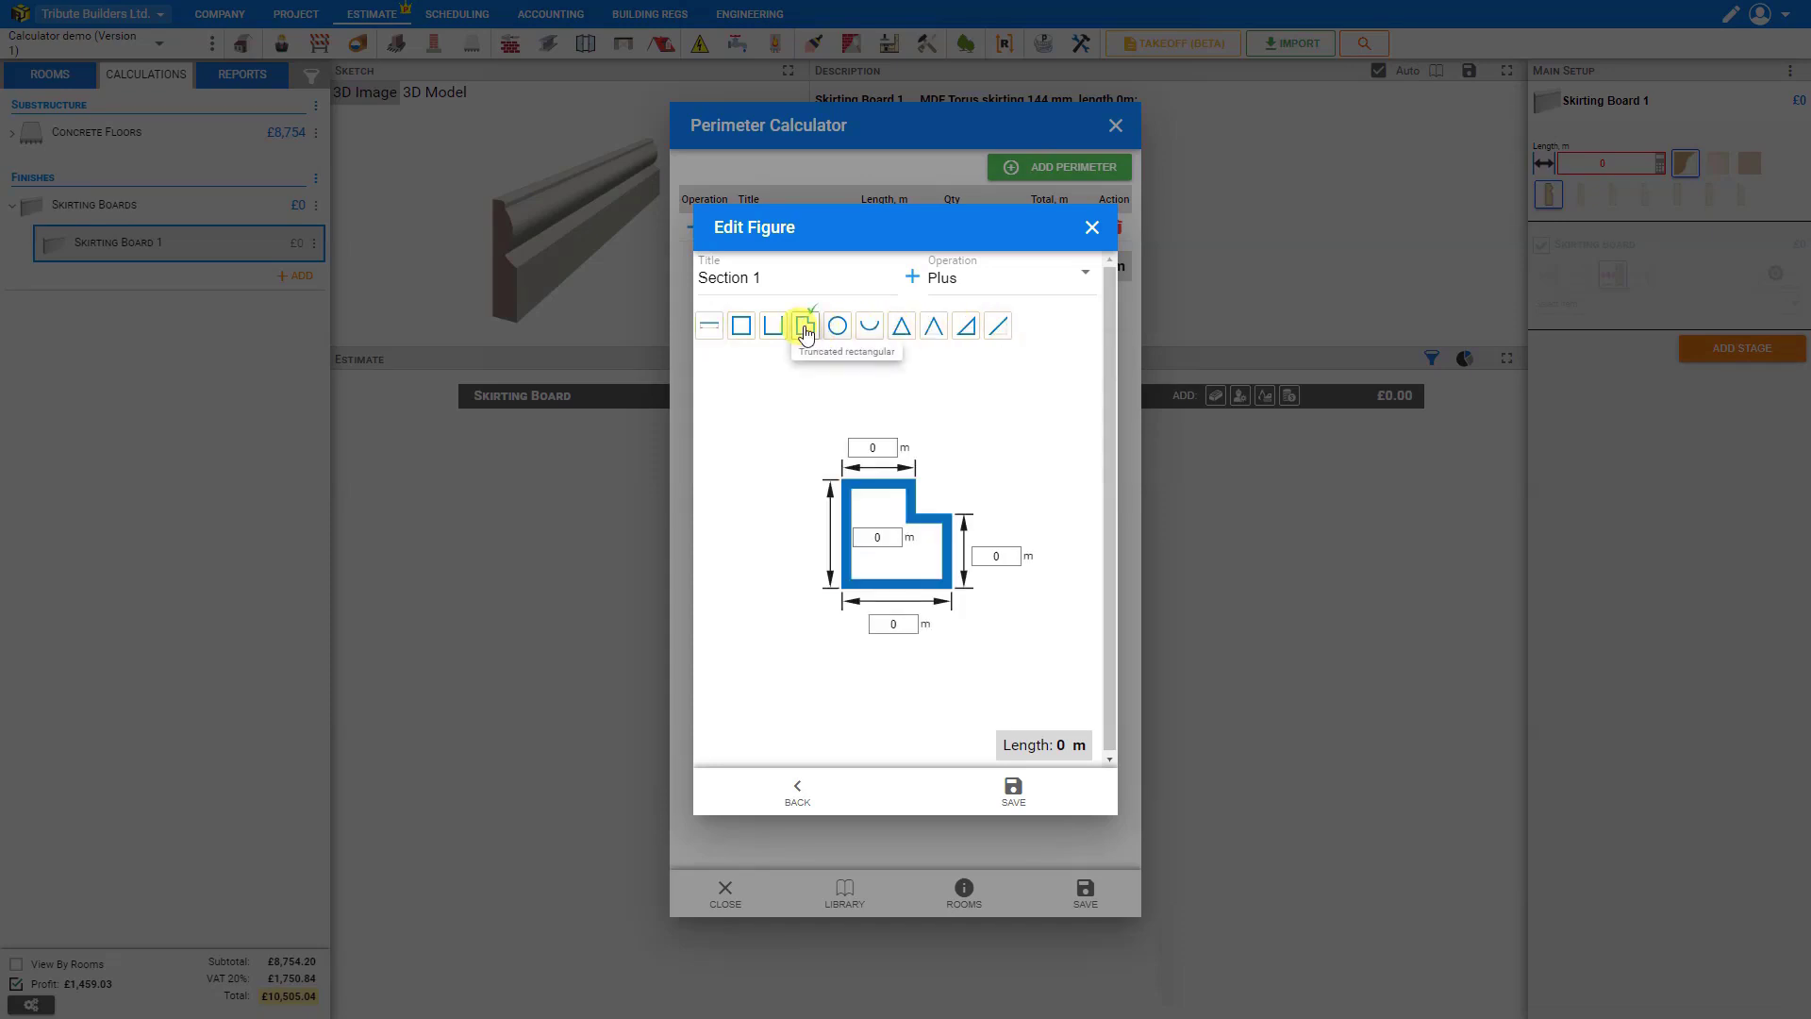
click(872, 448)
text(3)
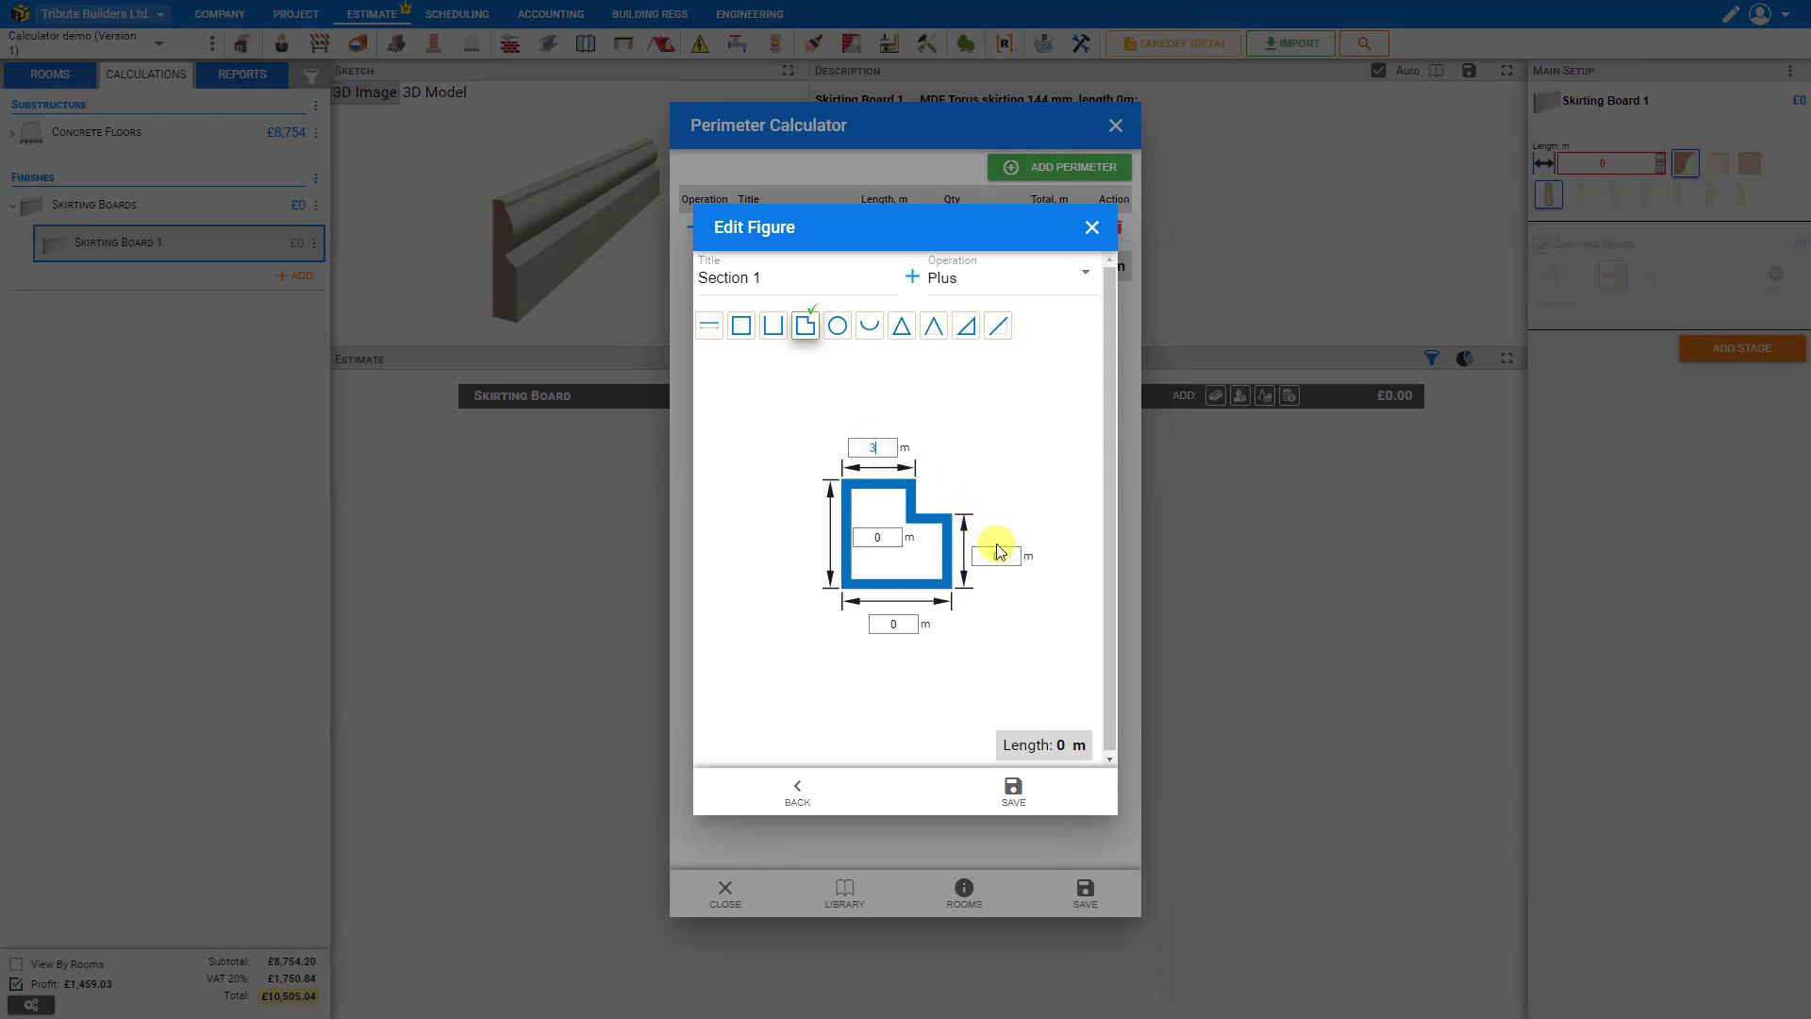
click(877, 536)
text(6)
click(896, 623)
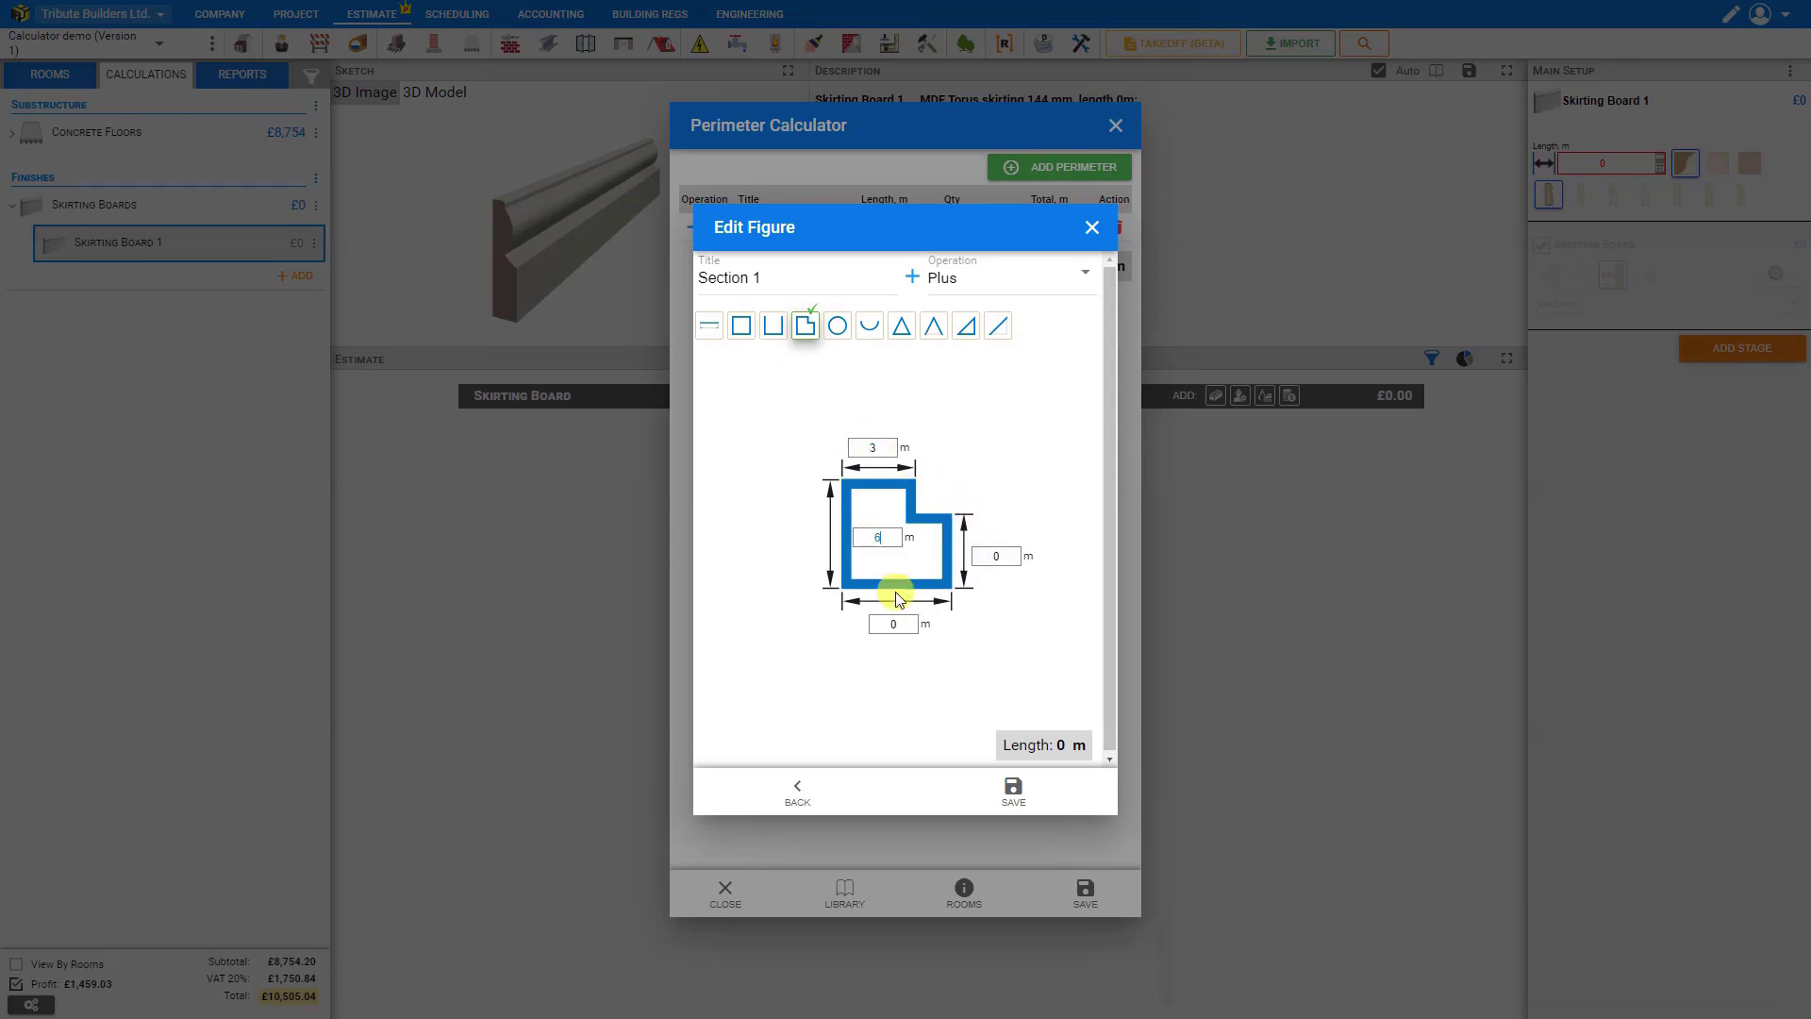
text(4)
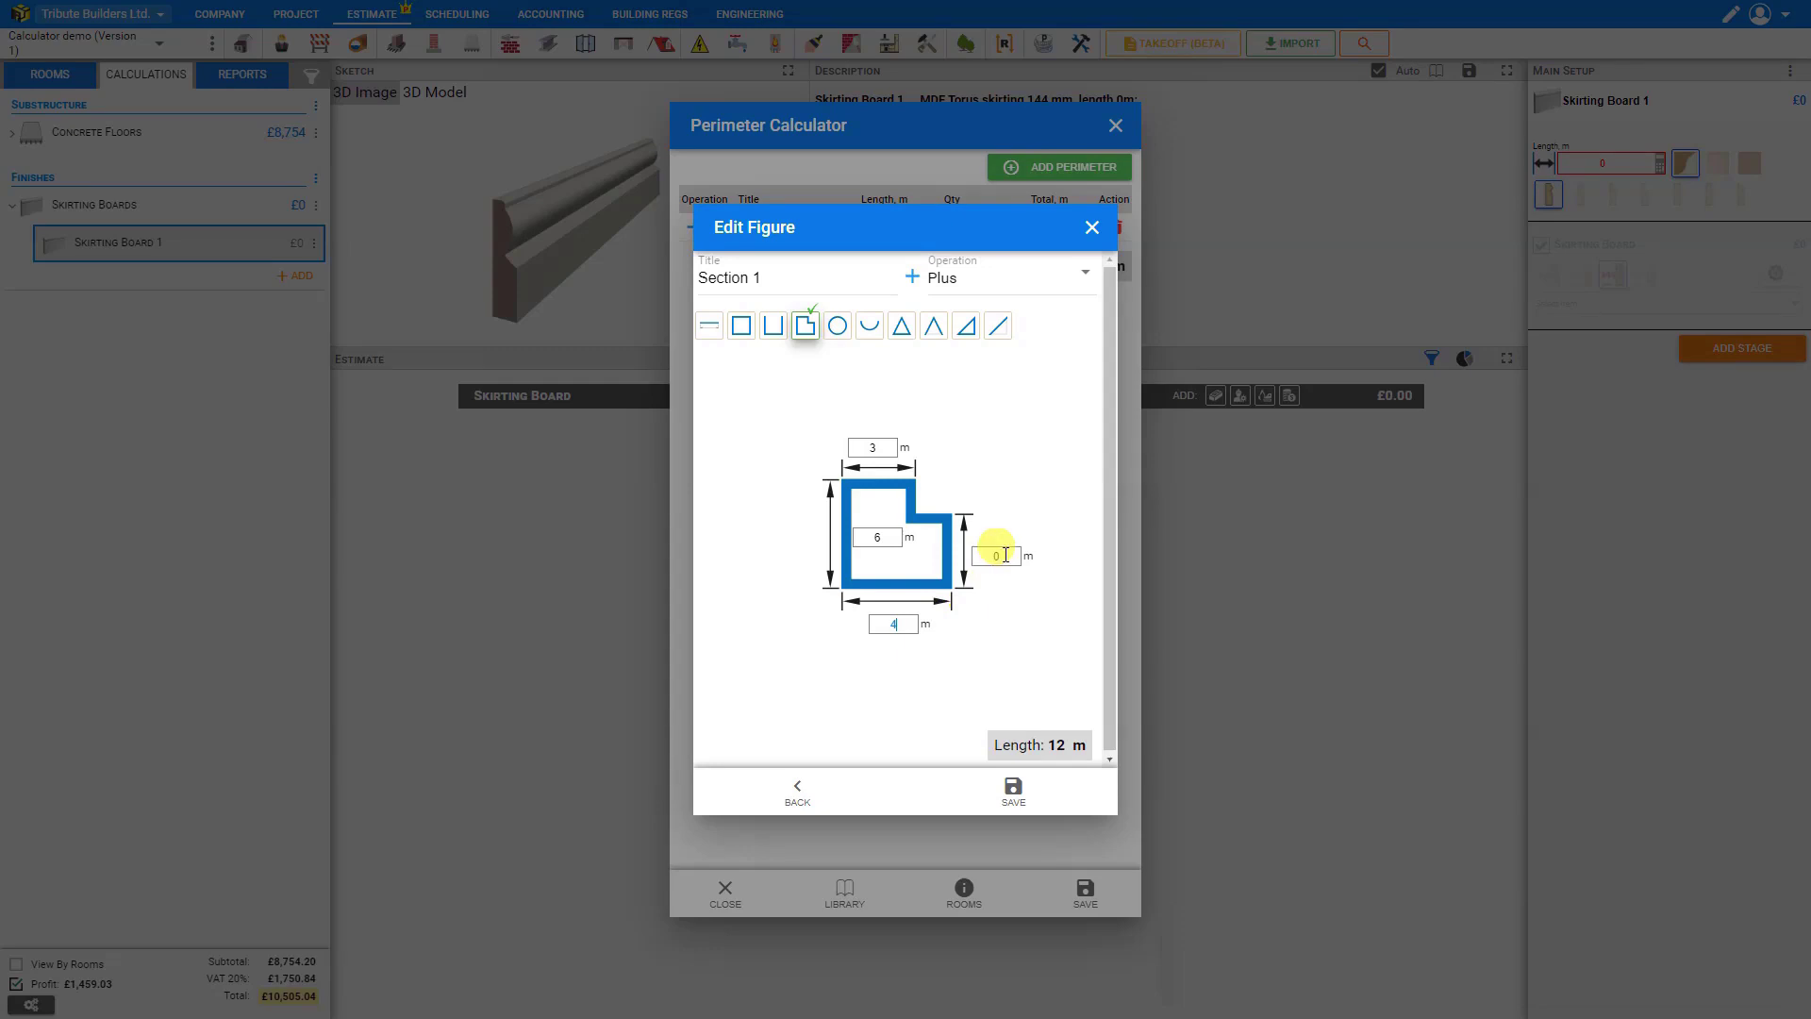
click(1003, 555)
text(2)
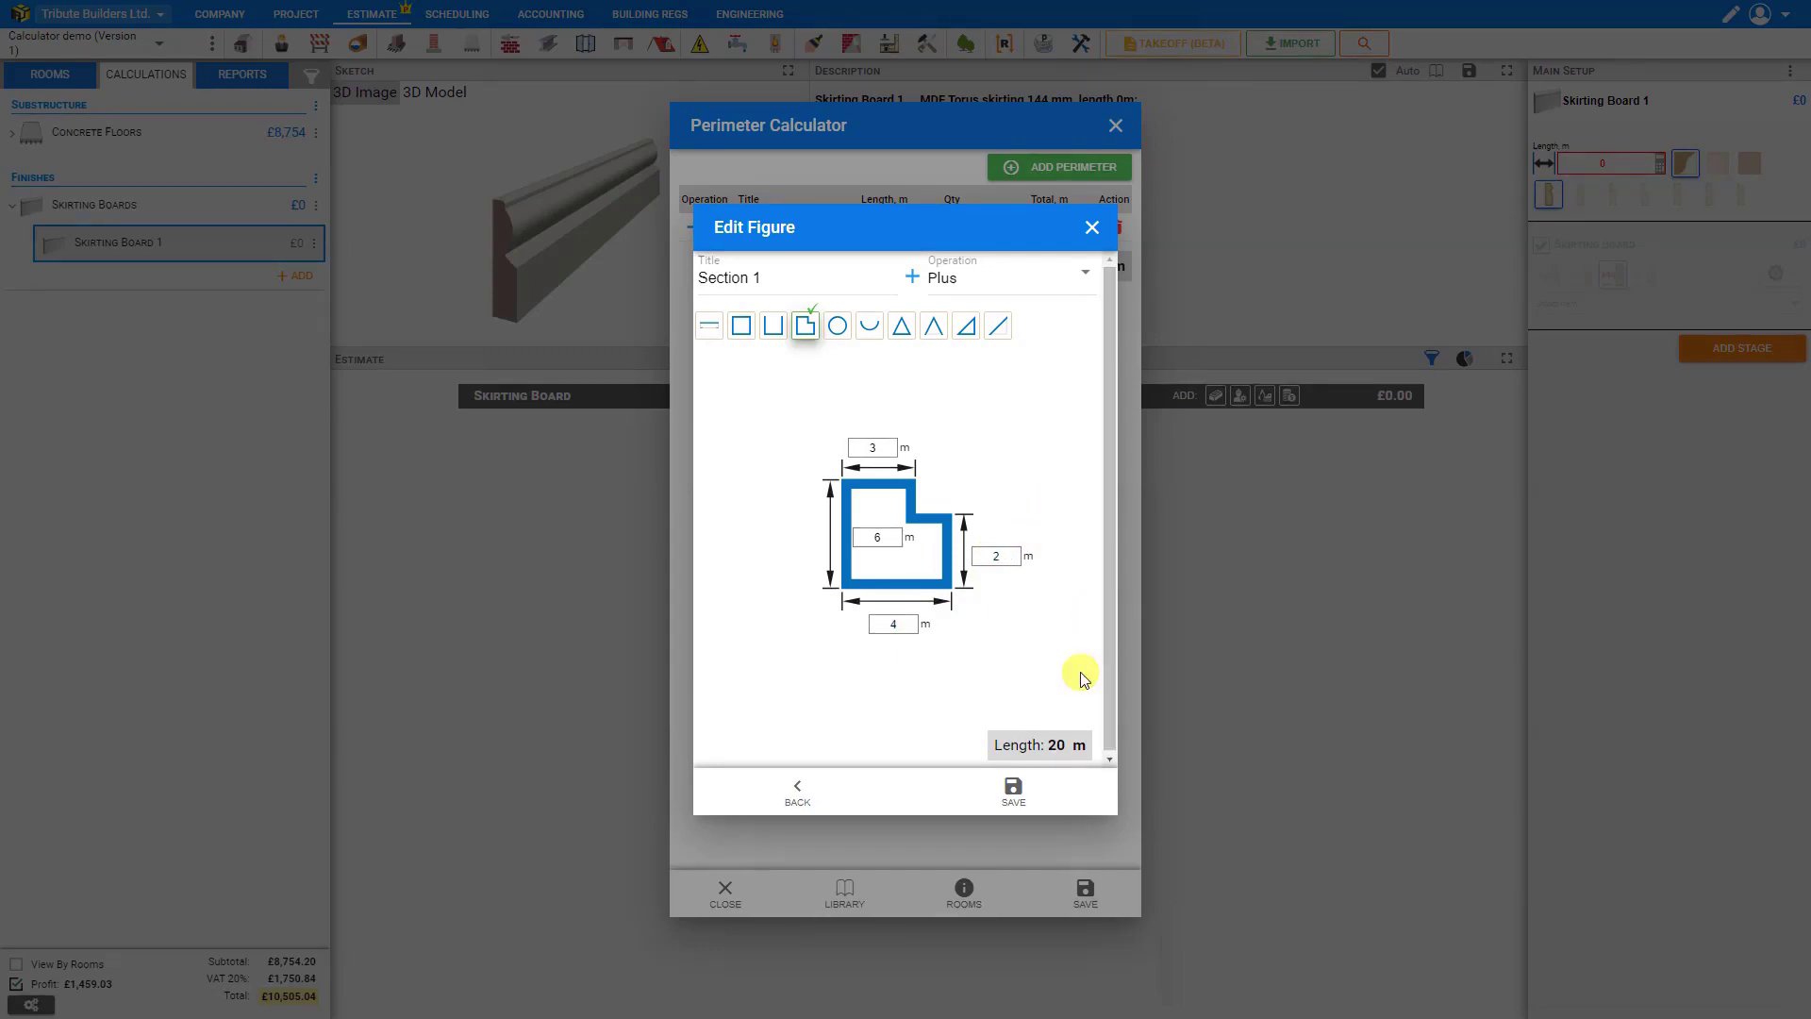
click(1013, 789)
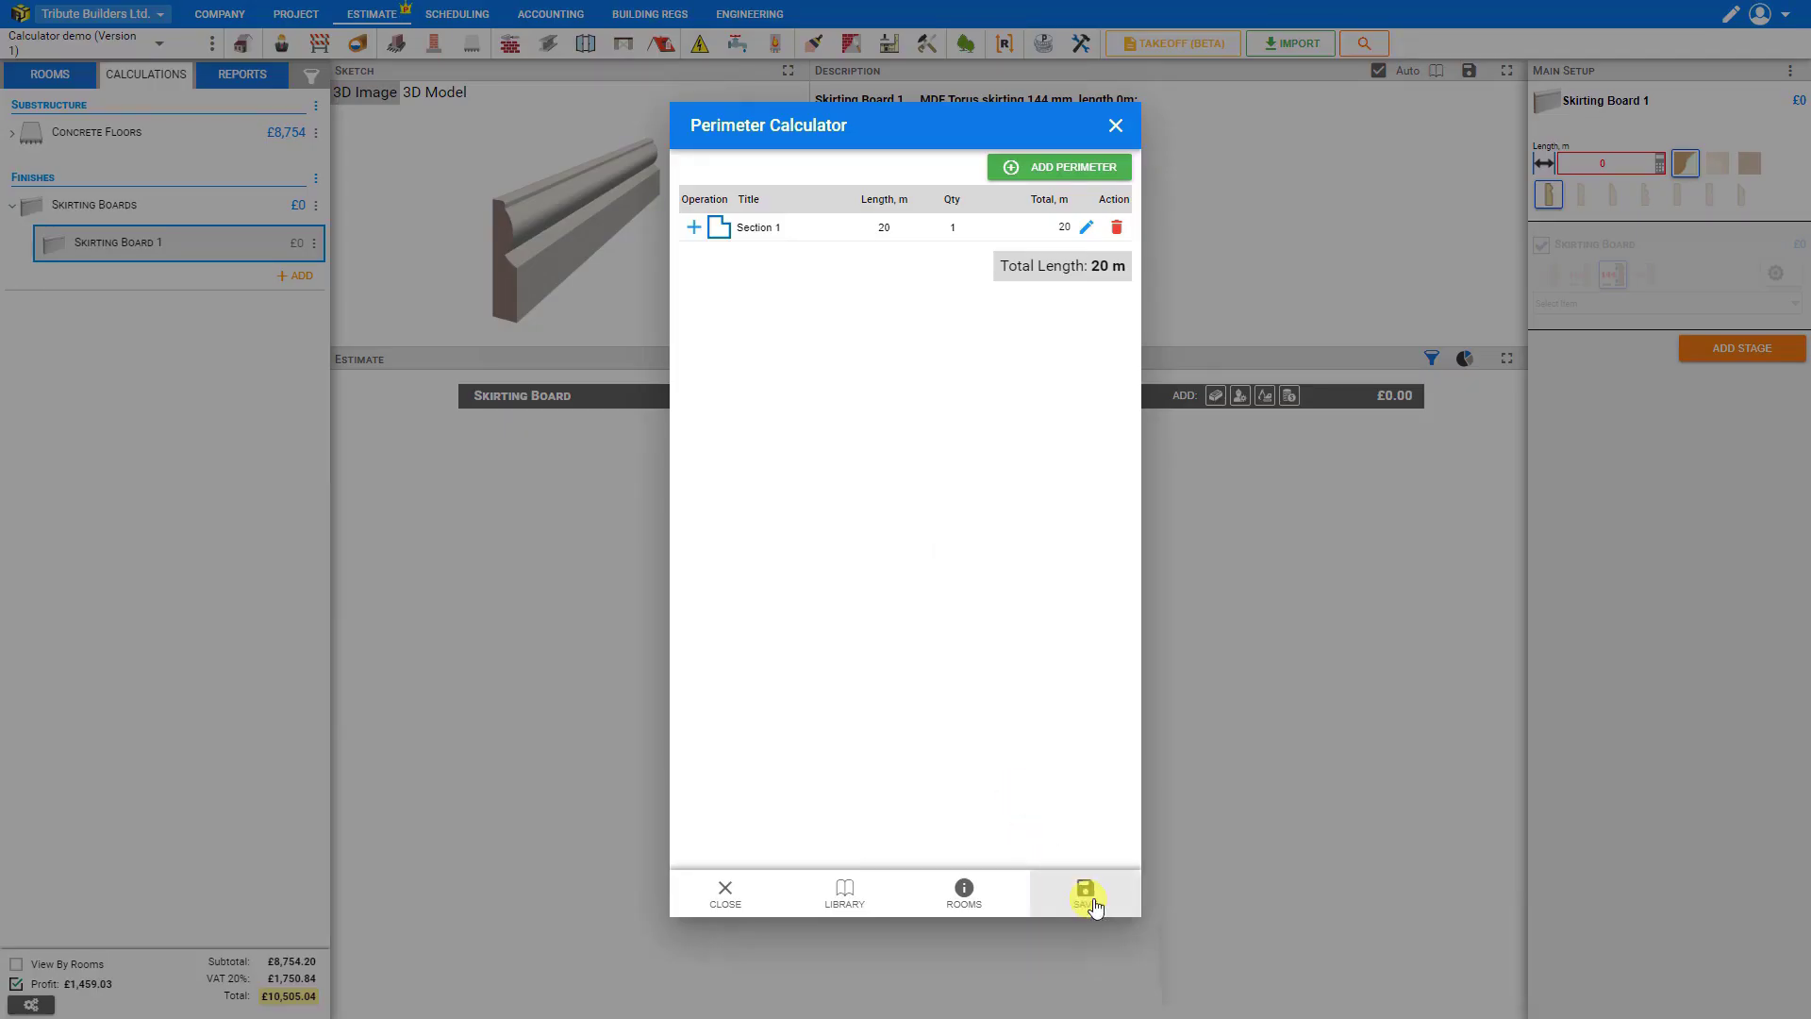
click(1087, 896)
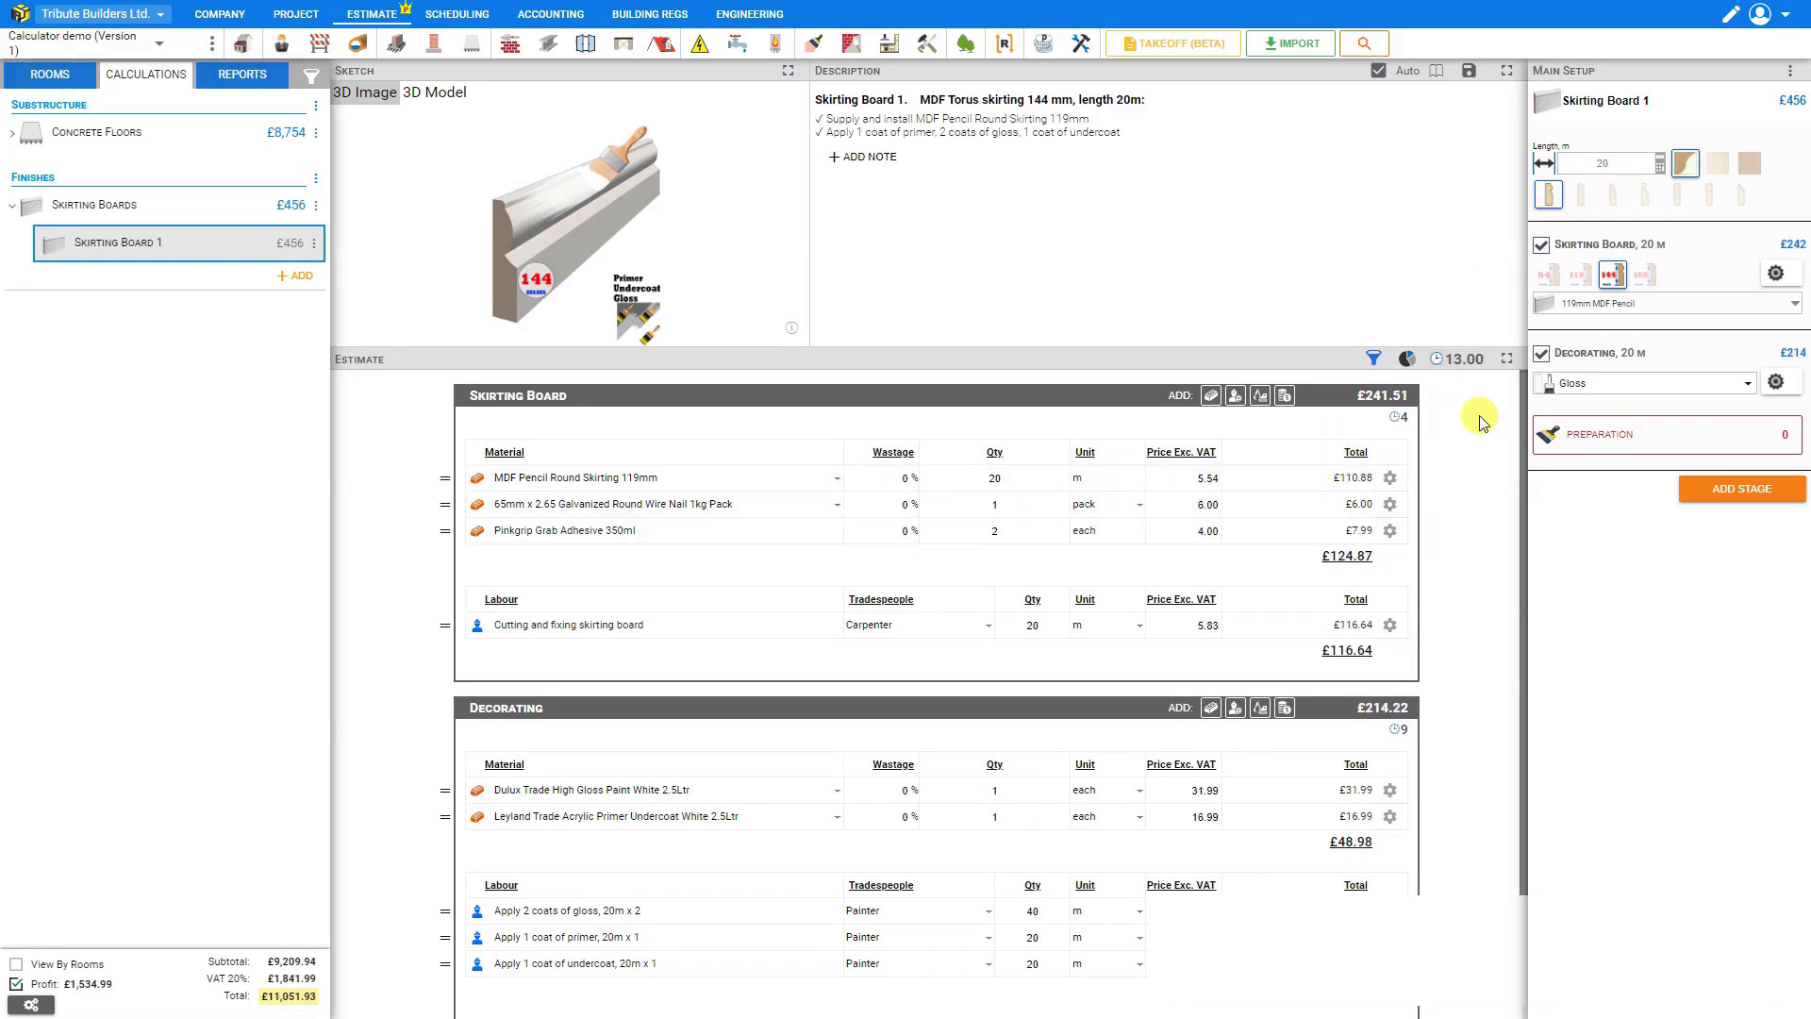
- Add the Hall, Parlour, Kitchen, Bedroom and Bath perimeters from the project rooms to Skirting Board 1's length calculation and save it
click(1661, 166)
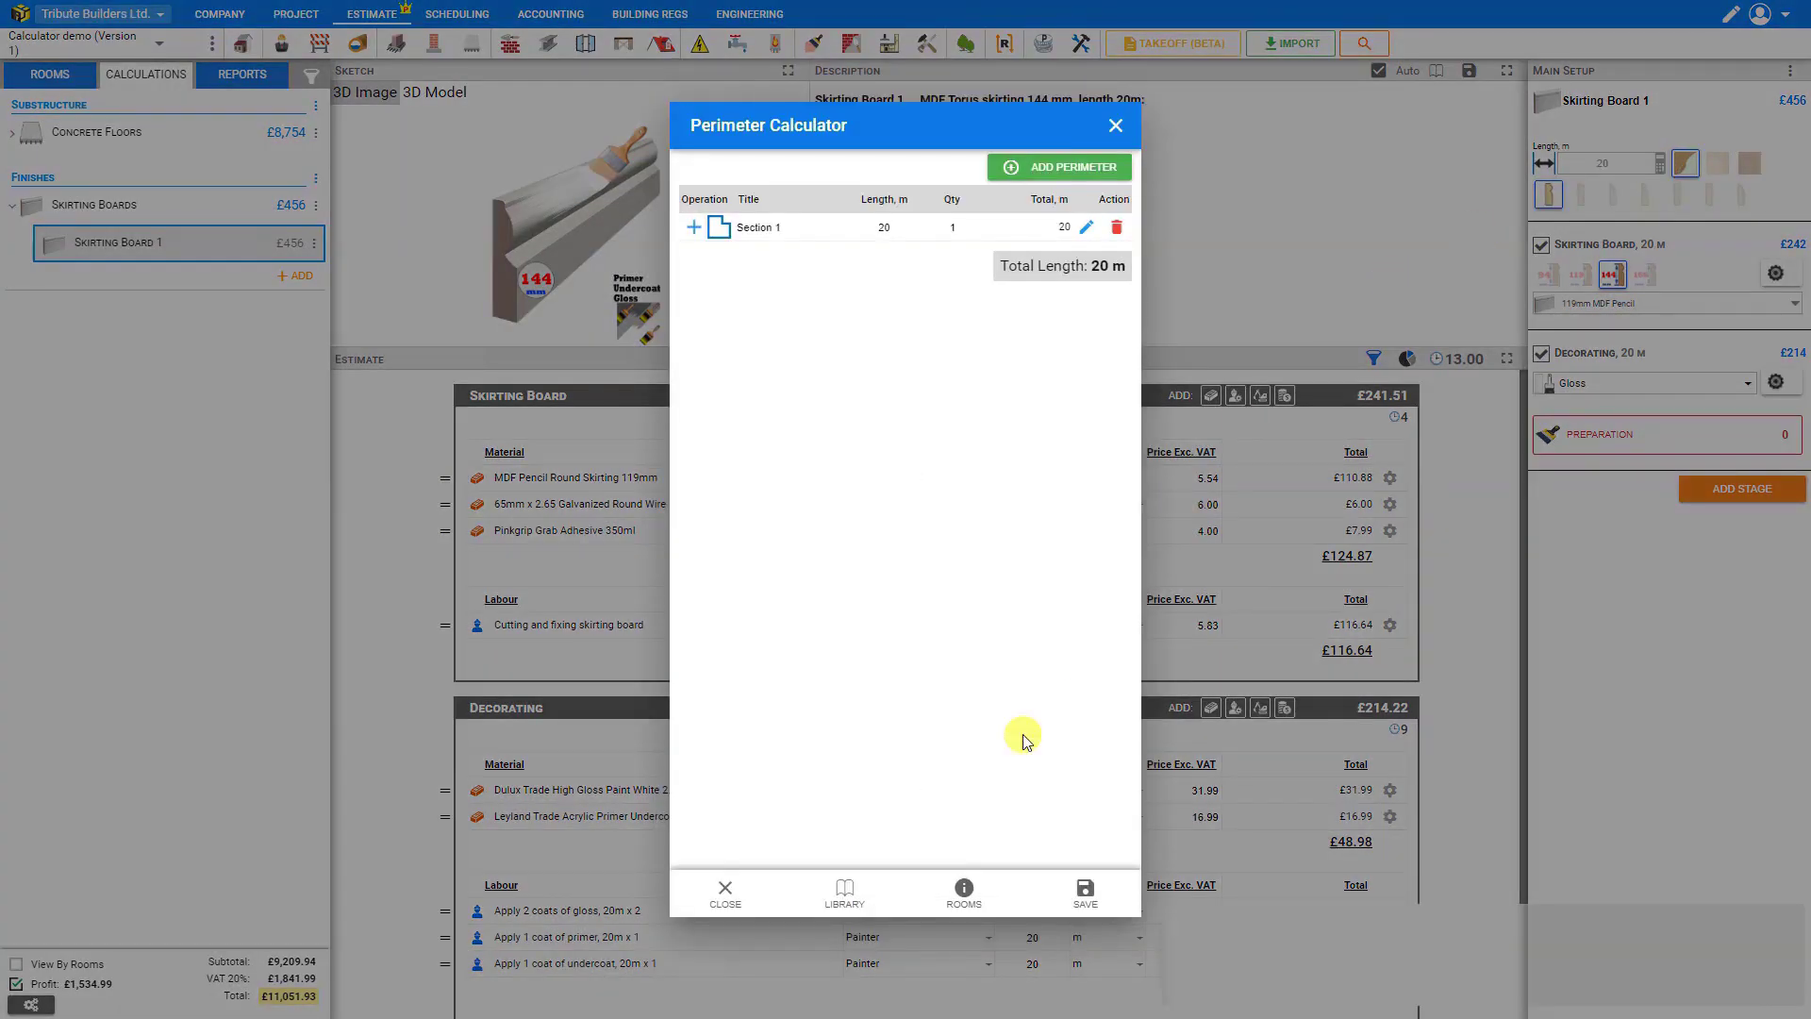
click(967, 892)
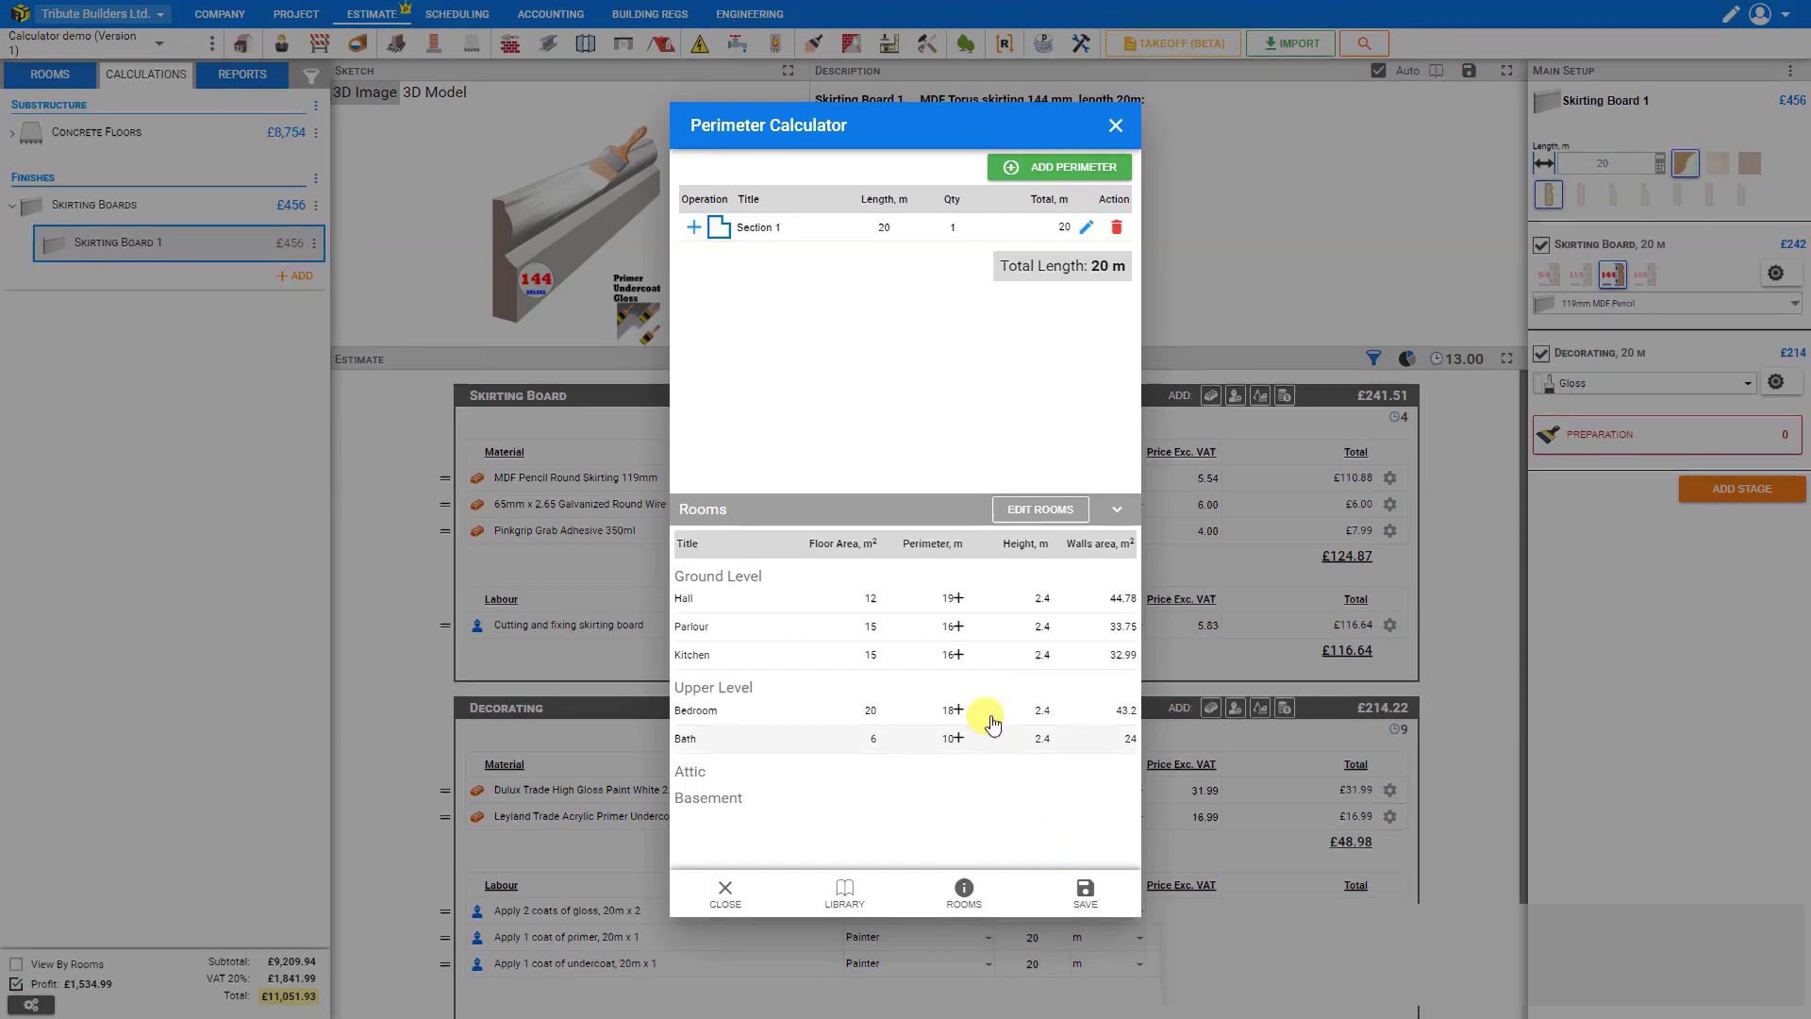
click(957, 598)
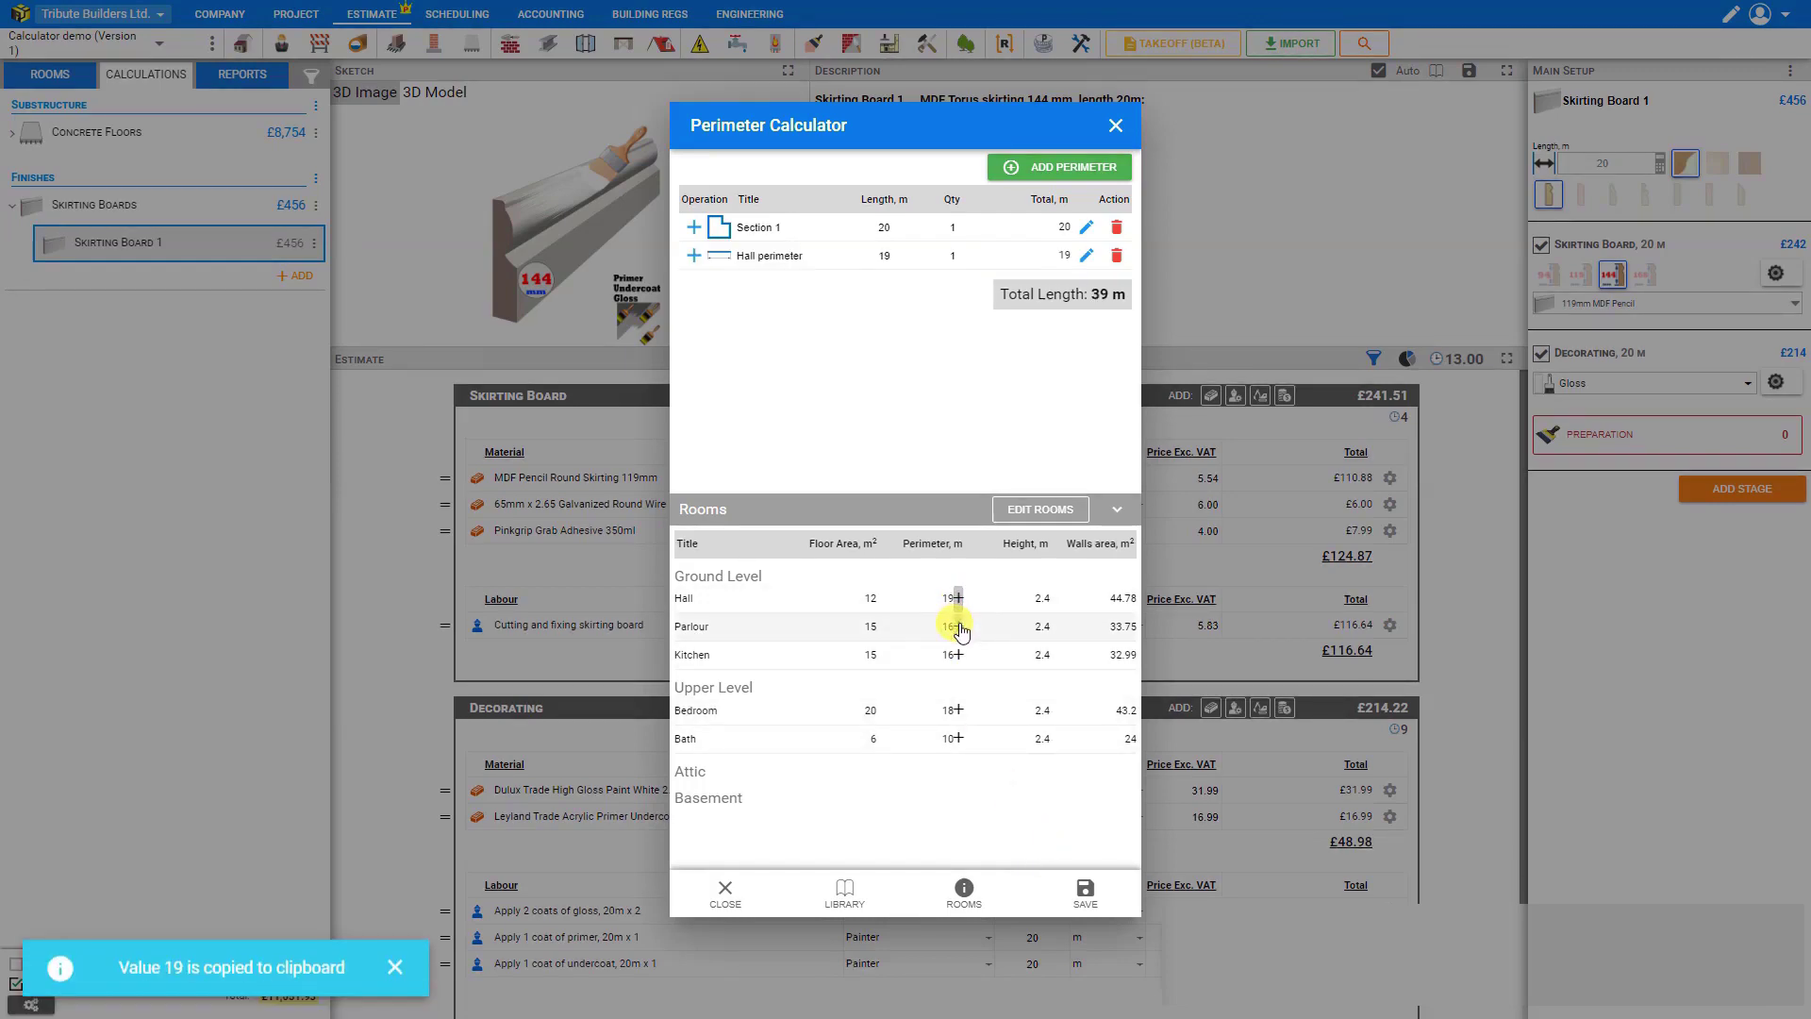
click(957, 626)
click(958, 655)
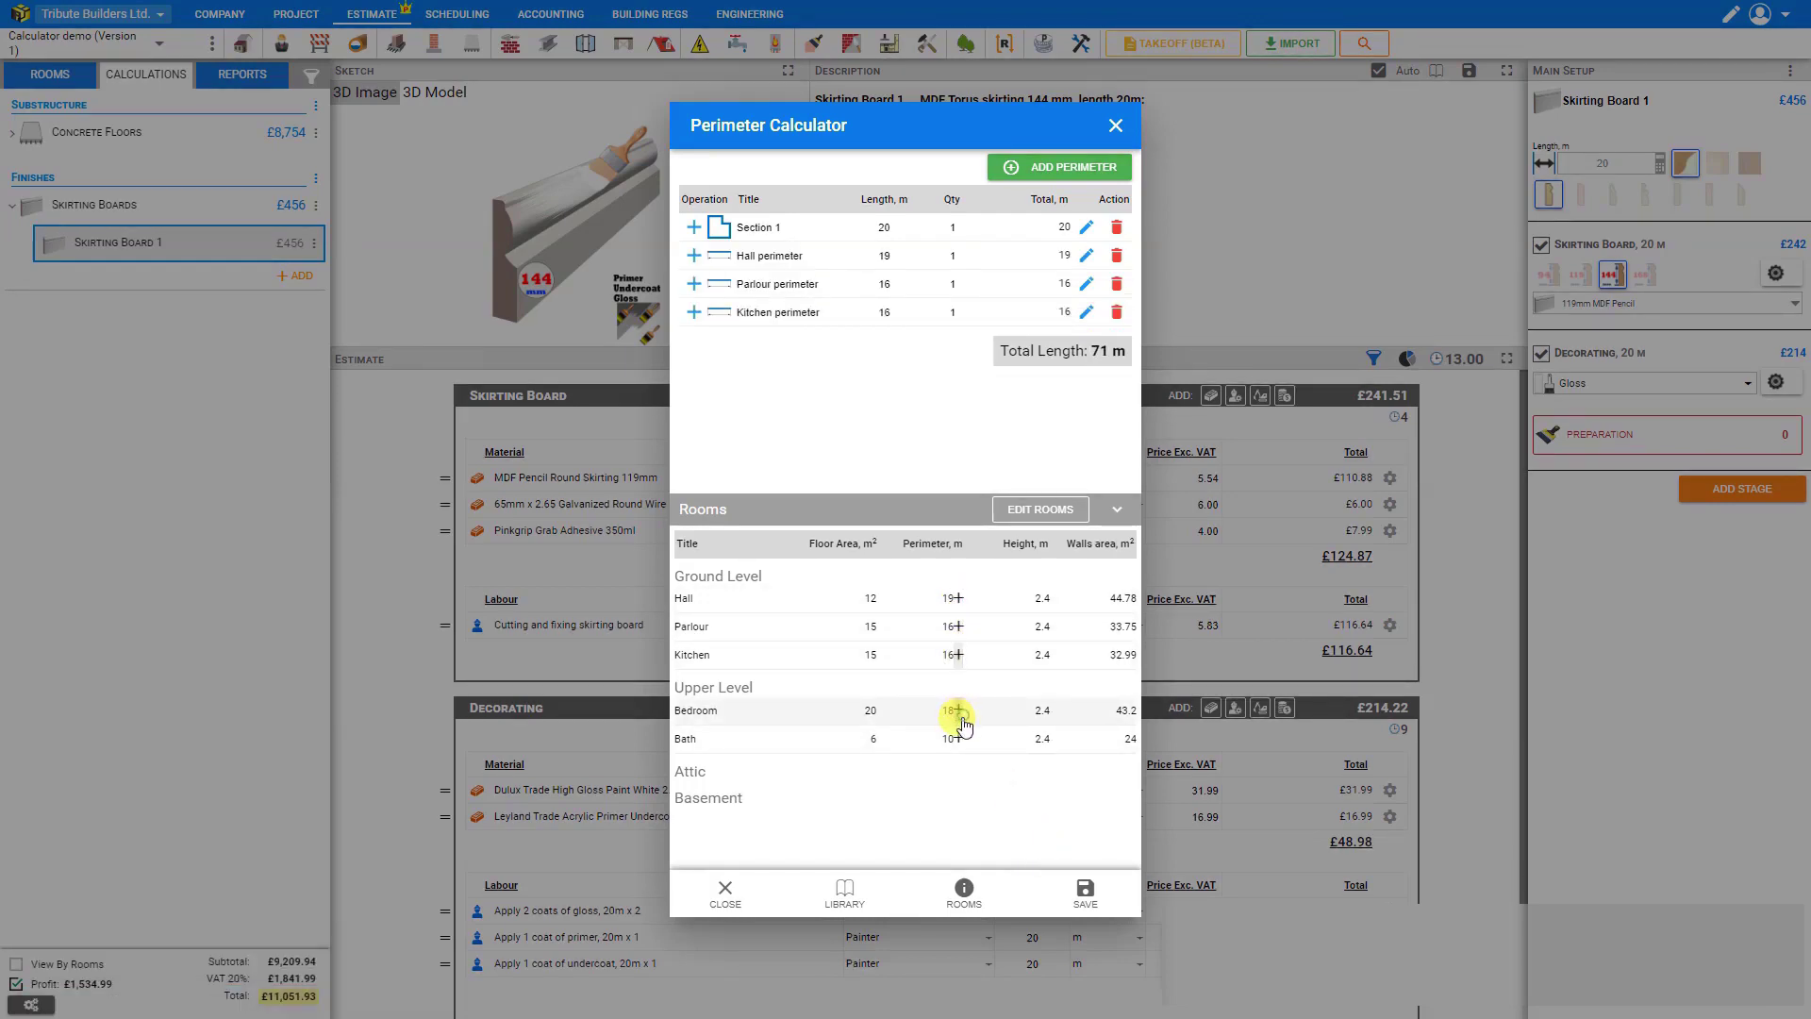
click(958, 711)
click(958, 739)
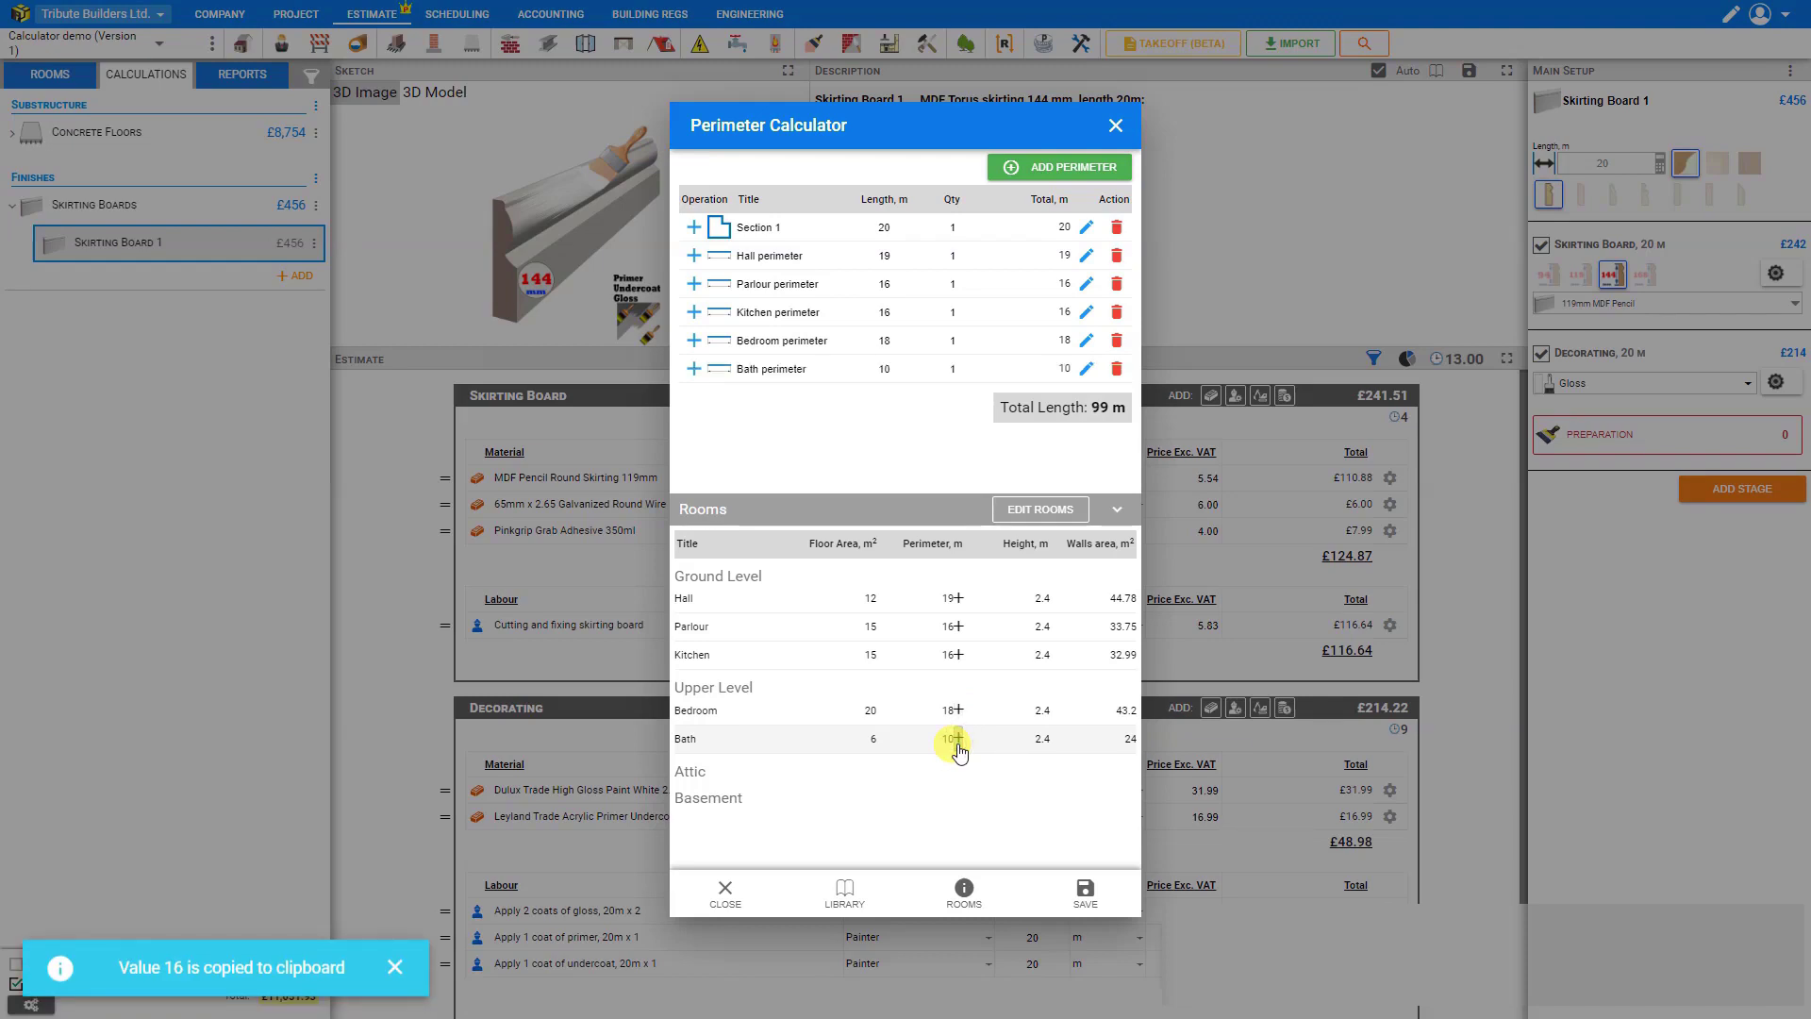
click(946, 626)
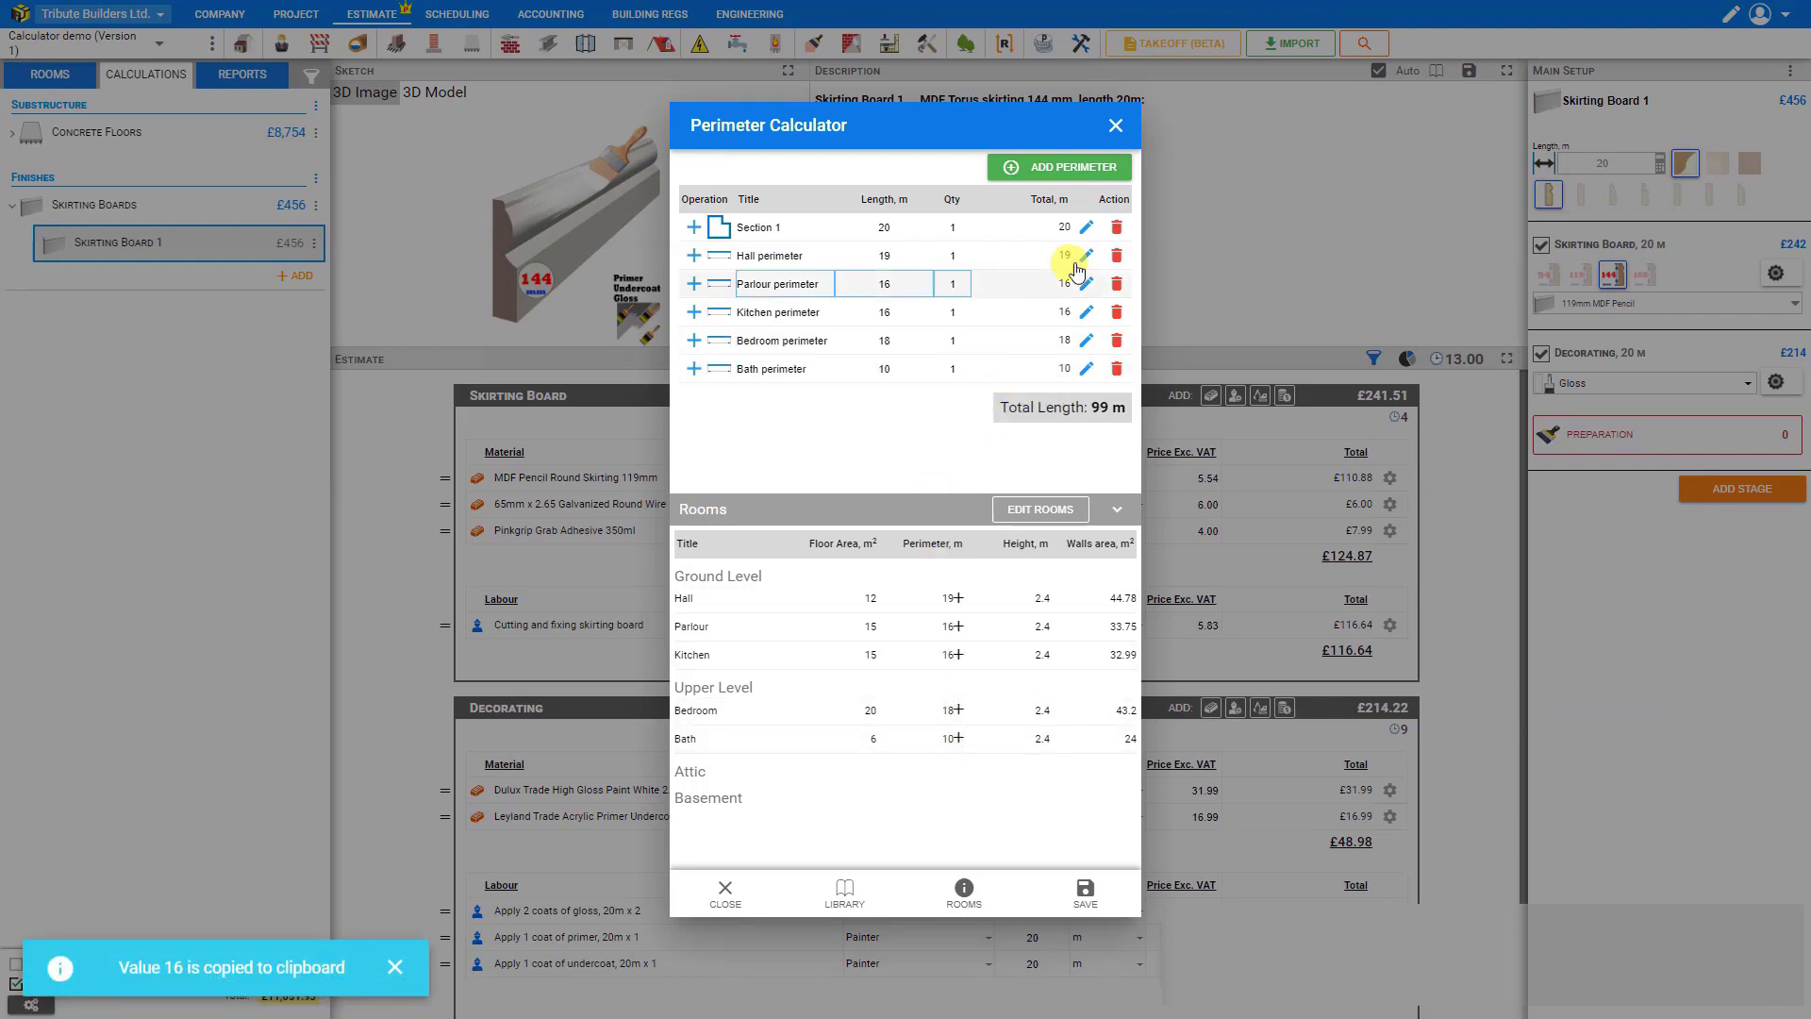
click(1085, 891)
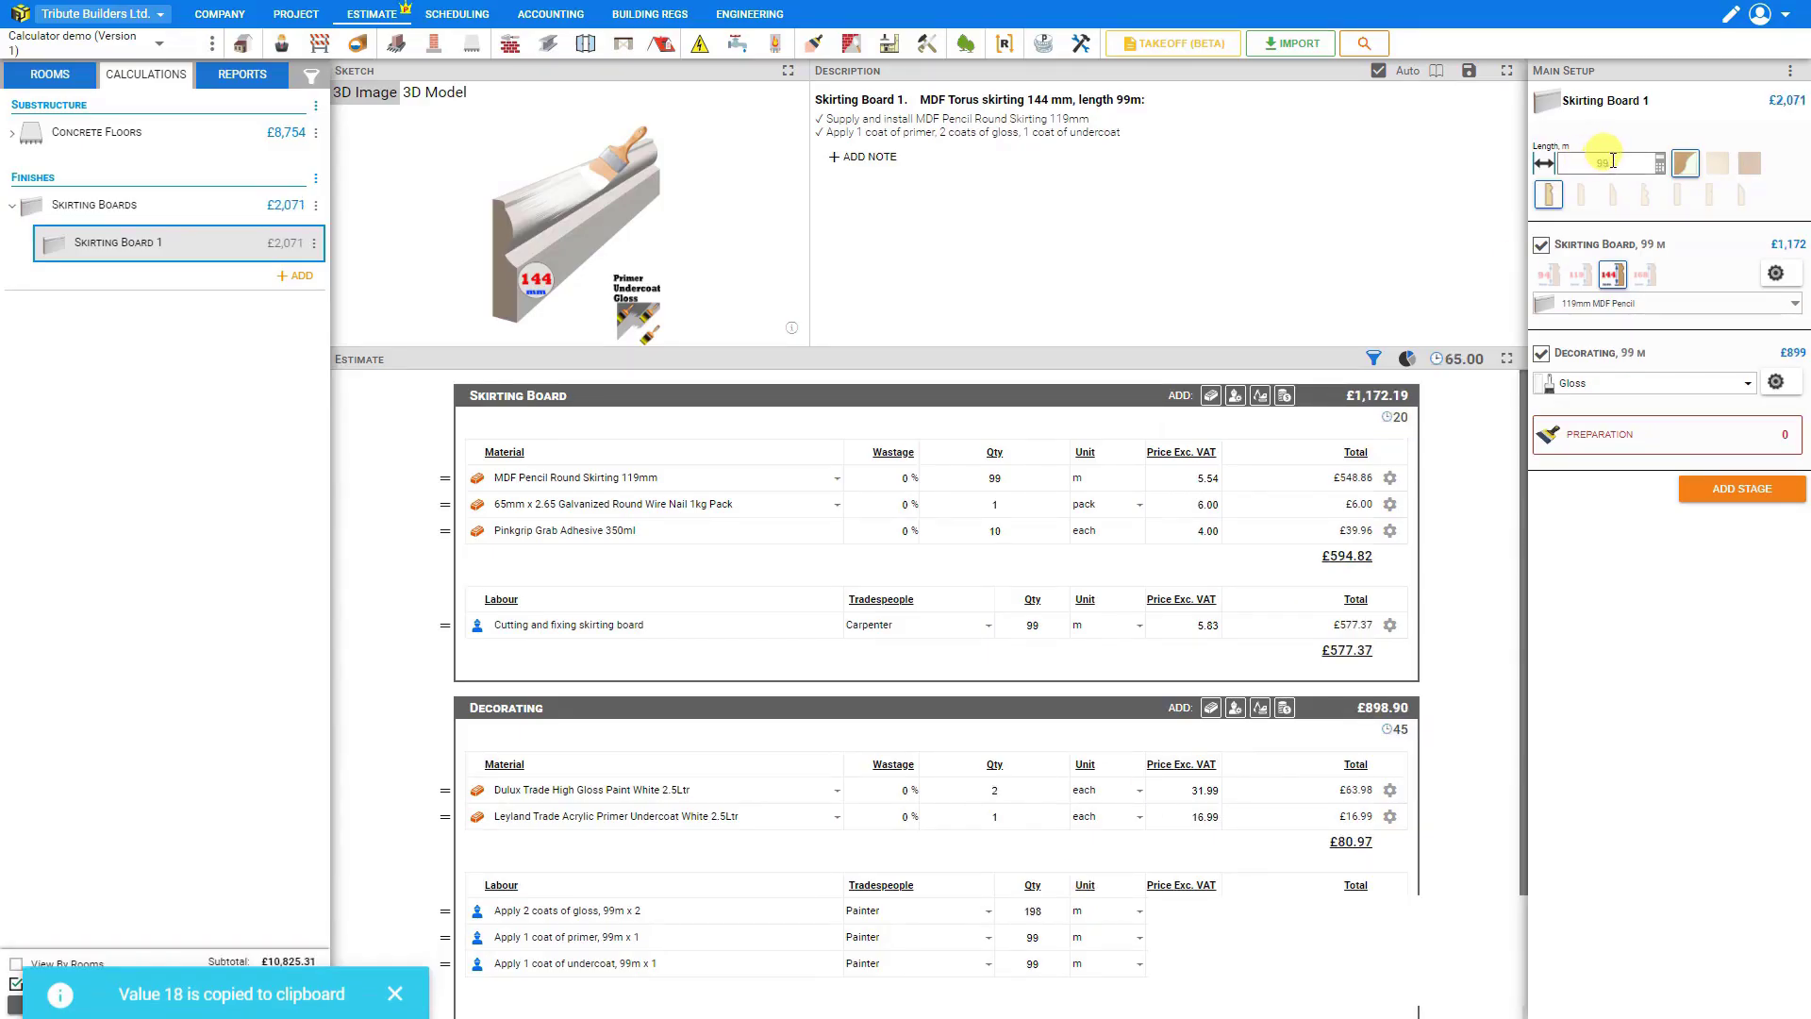